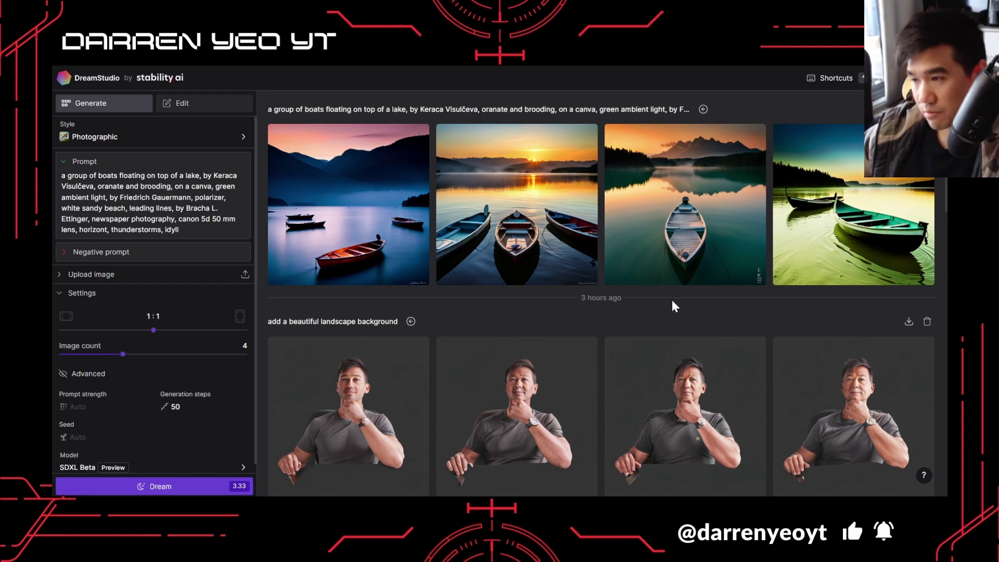
Step: Switch to CLIP Interrogator and choose ViT-L (best for Stable Diffusion 1.*) as the CLIP model
mouse_move(650, 286)
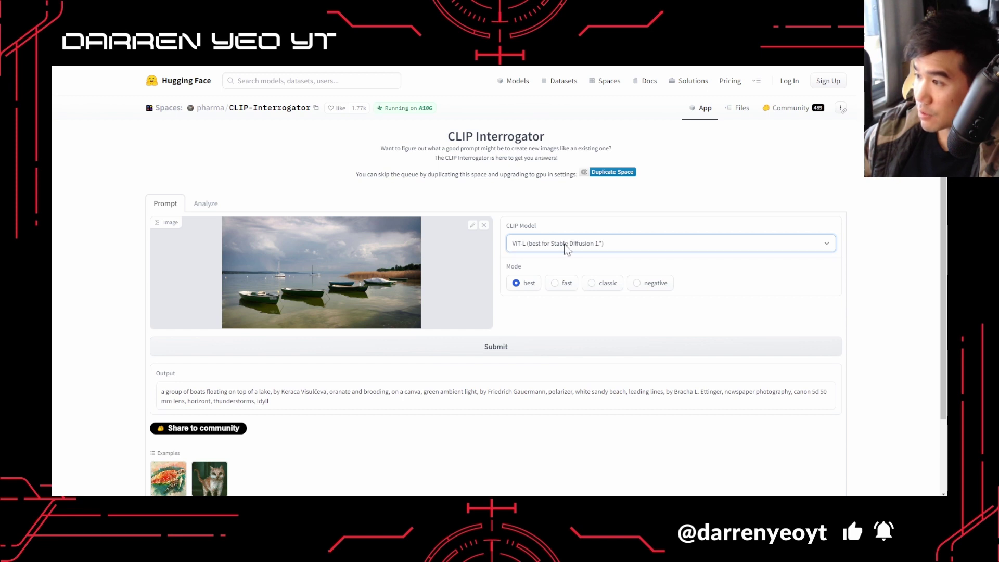
click(577, 245)
click(535, 257)
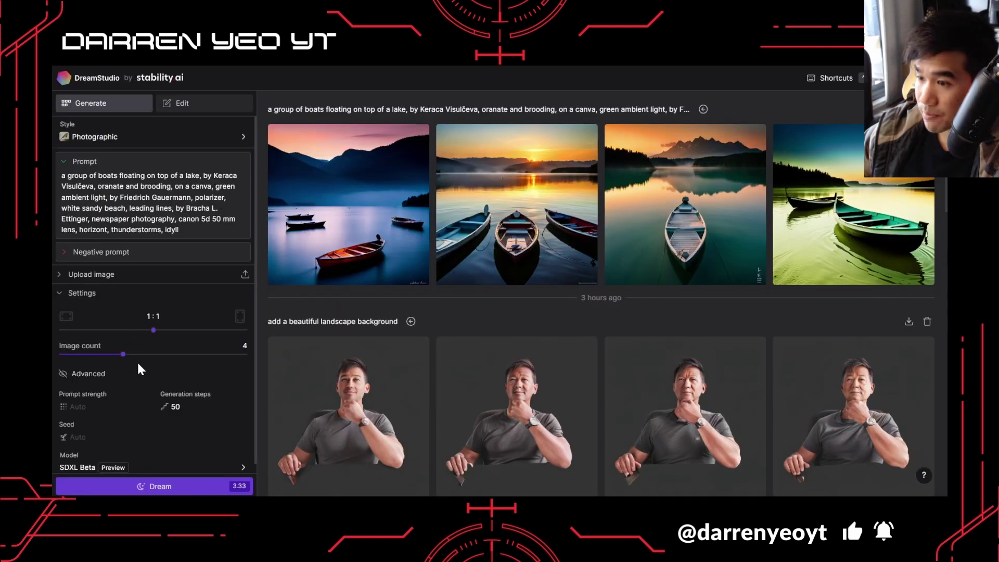
Step: Switch to DreamStudio and examine which Stable Diffusion models are available for image generation
scroll(140, 369, down, 1)
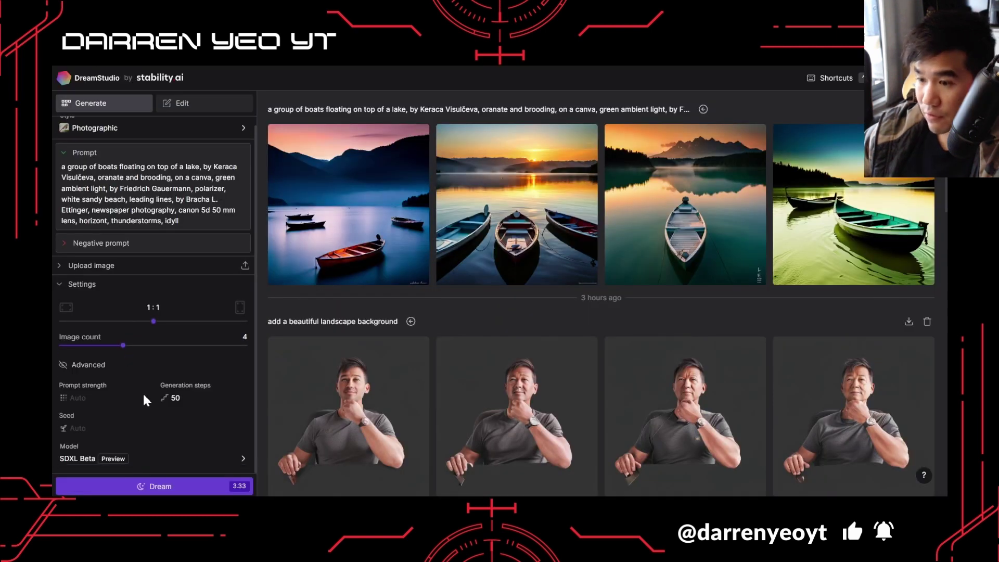
click(242, 458)
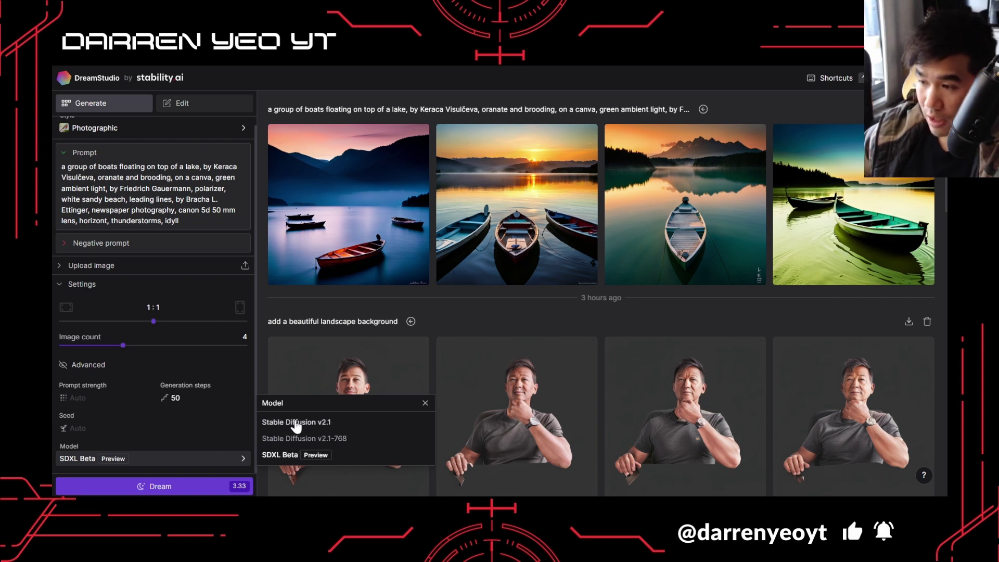
mouse_move(273, 392)
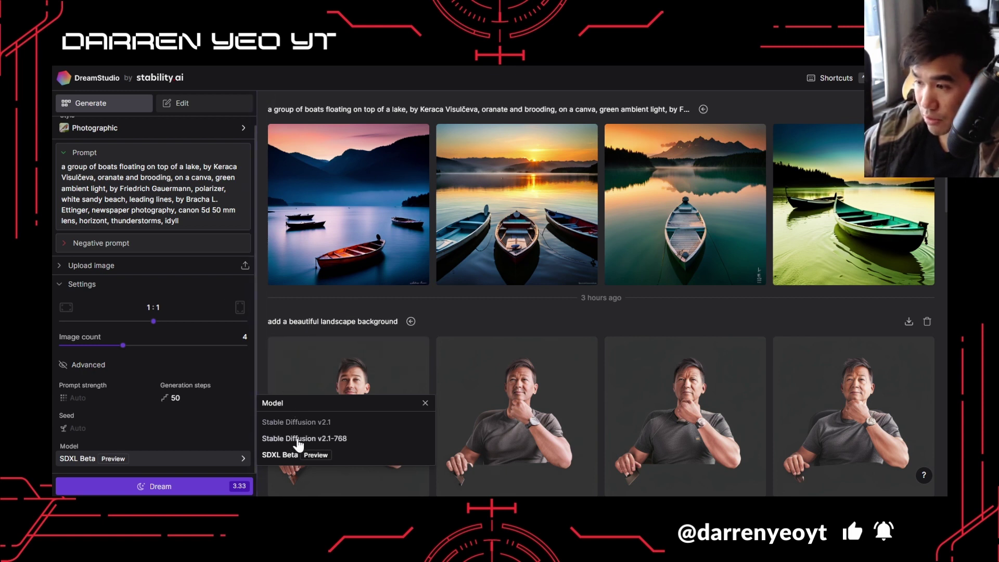
click(243, 462)
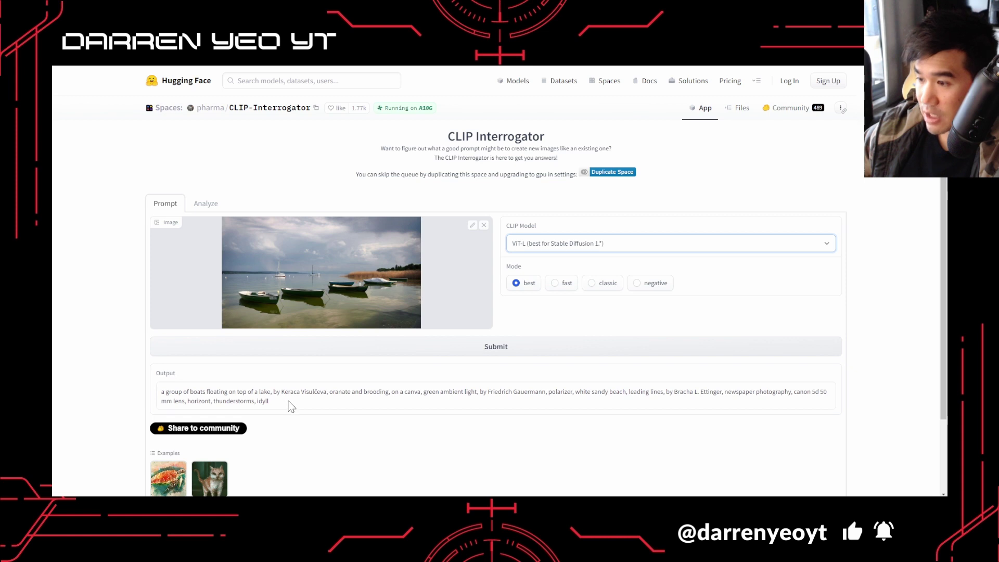
Step: Select the output prompt in CLIP Interrogator and, in DreamStudio, generate four Photographic images from that boat prompt with the SDXL Beta model
drag(289, 406, 156, 396)
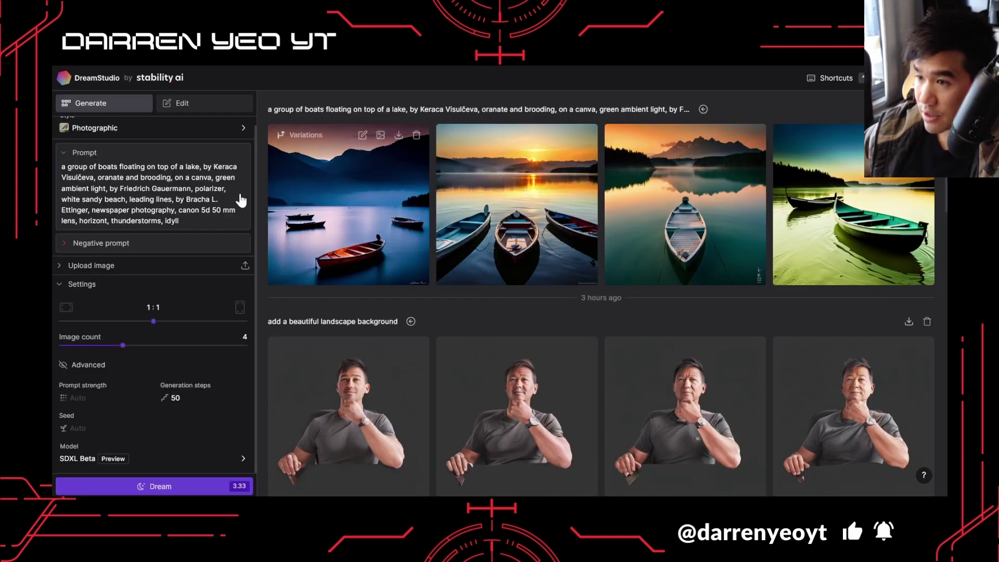
scroll(146, 167, up, 1)
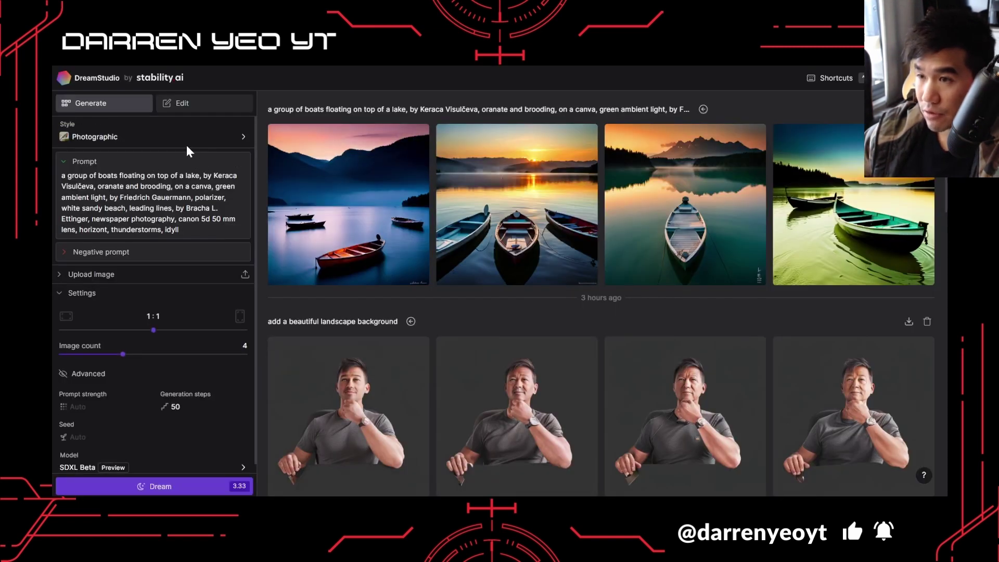
scroll(189, 392, down, 1)
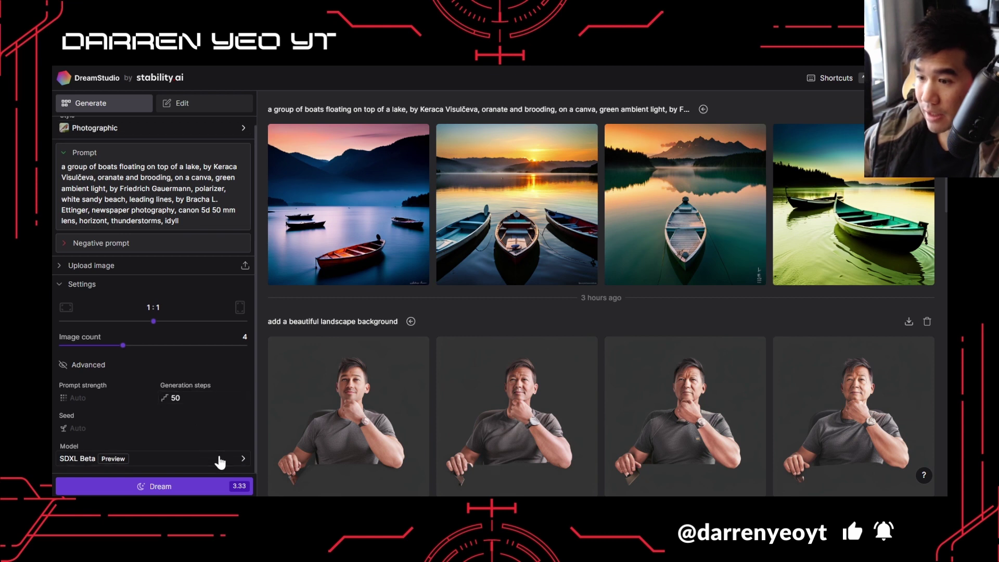
click(239, 459)
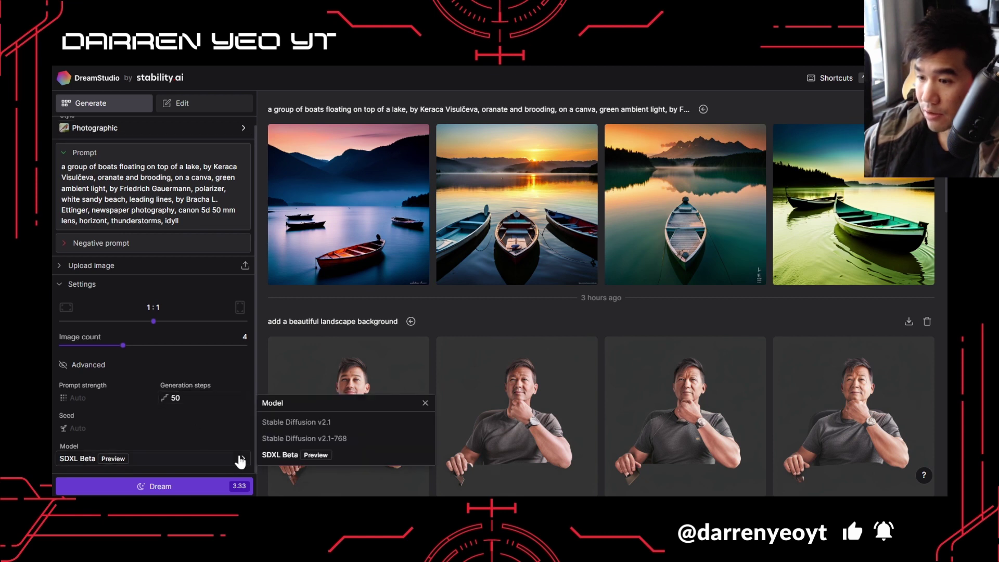
click(268, 457)
scroll(224, 425, up, 1)
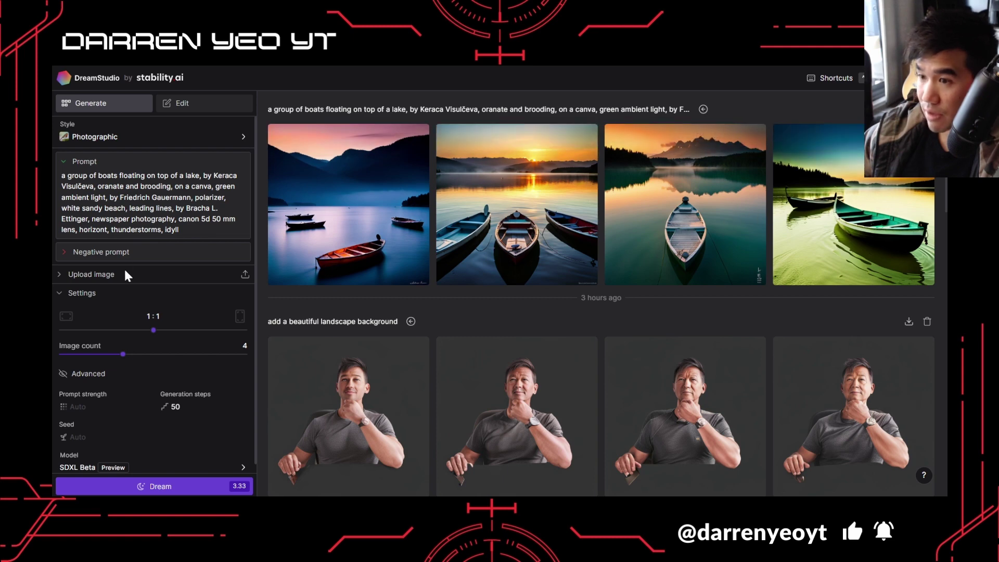
click(156, 486)
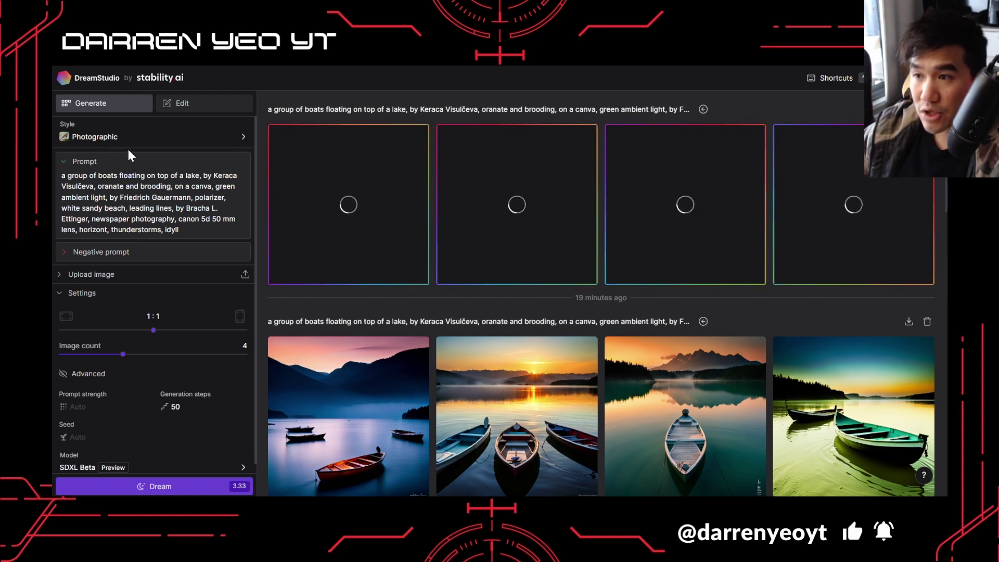
Step: Change the style to Anime and generate another set of images from the same boat prompt
click(225, 137)
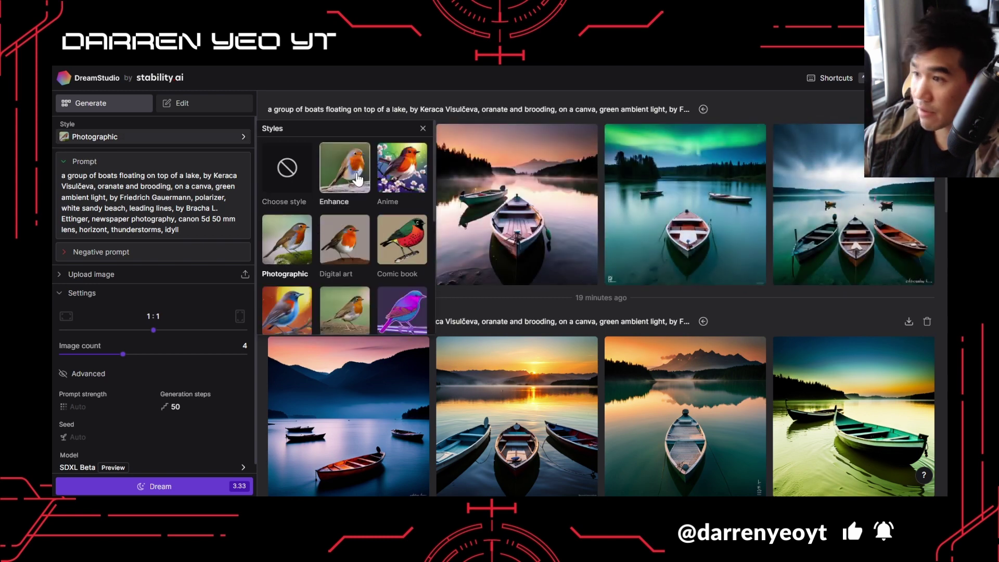
click(390, 178)
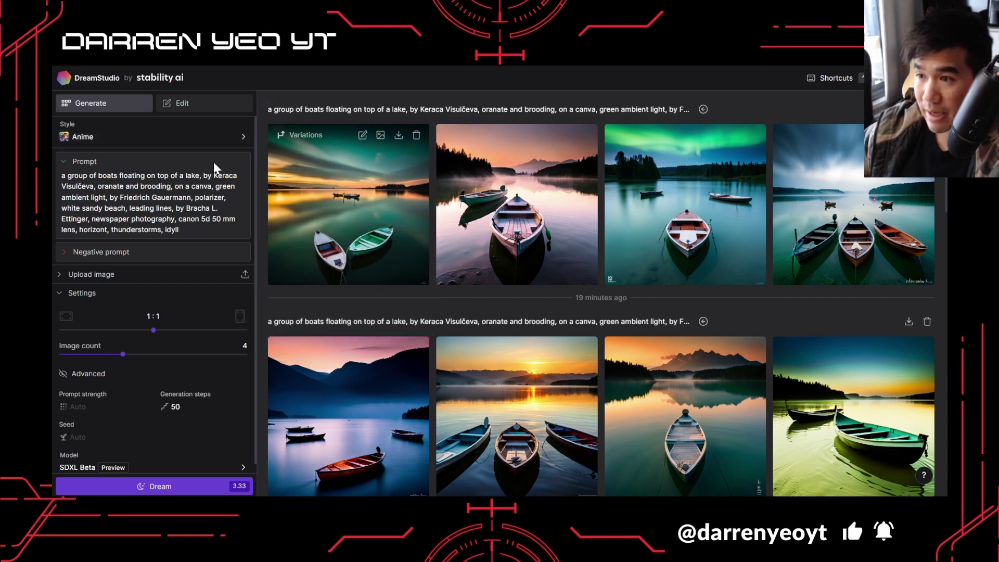
click(166, 492)
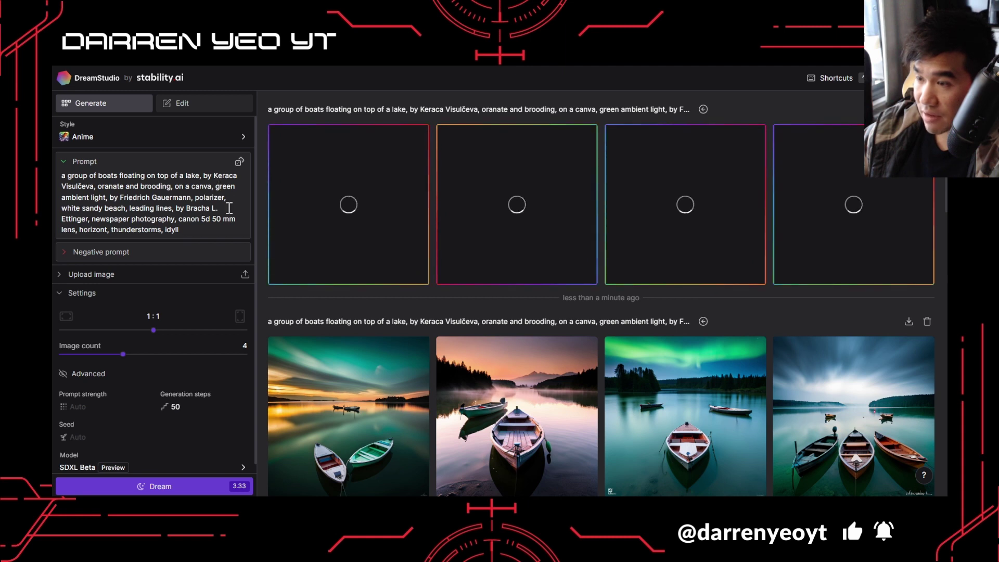
Step: Look through the available image styles and view the first Anime boat image enlarged
click(156, 137)
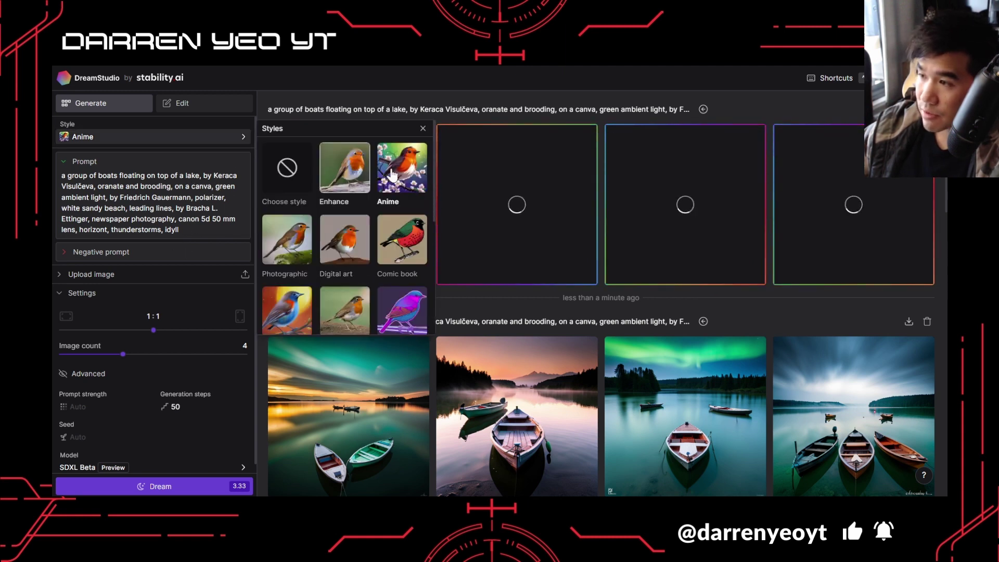
scroll(325, 295, down, 5)
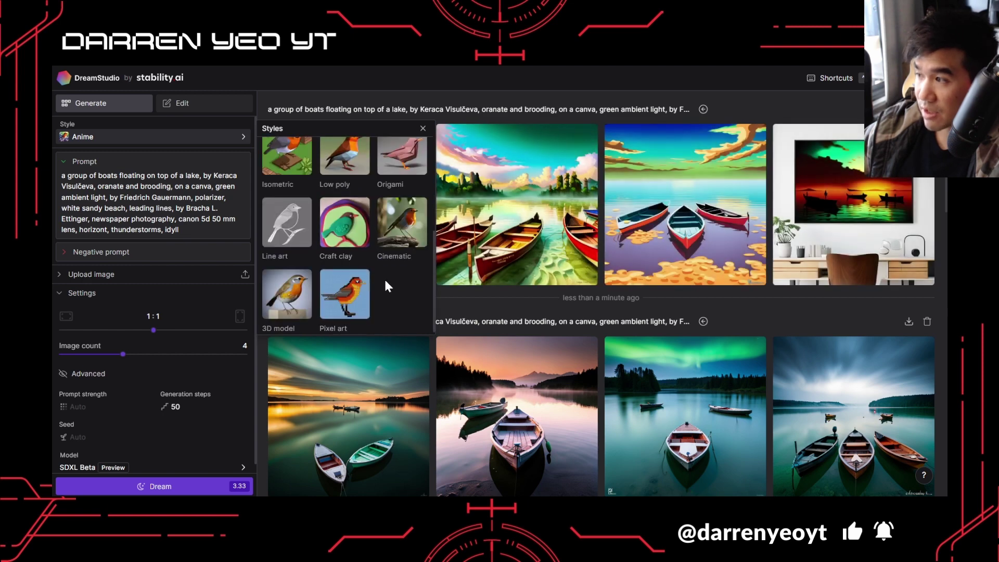
scroll(375, 242, up, 2)
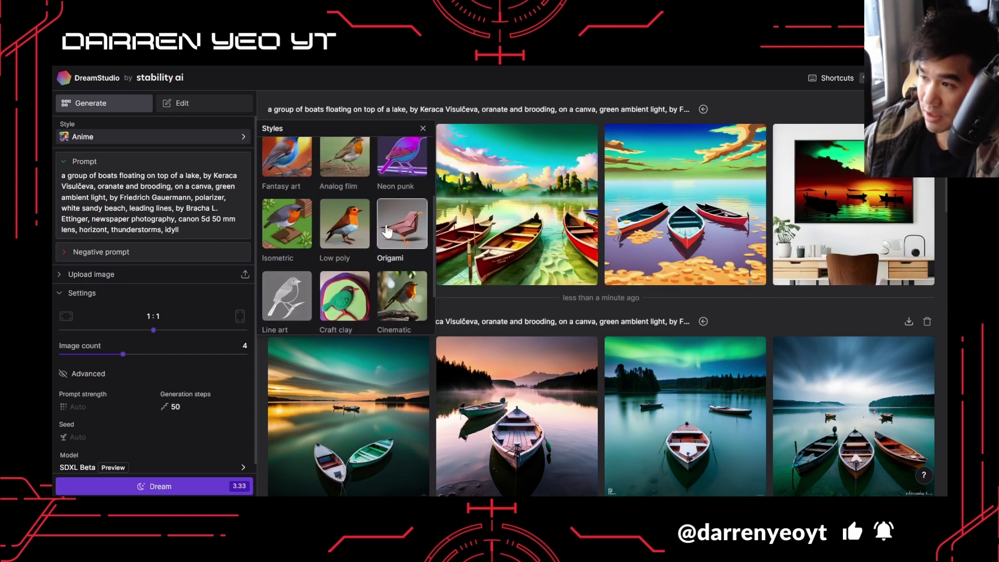
scroll(353, 238, up, 2)
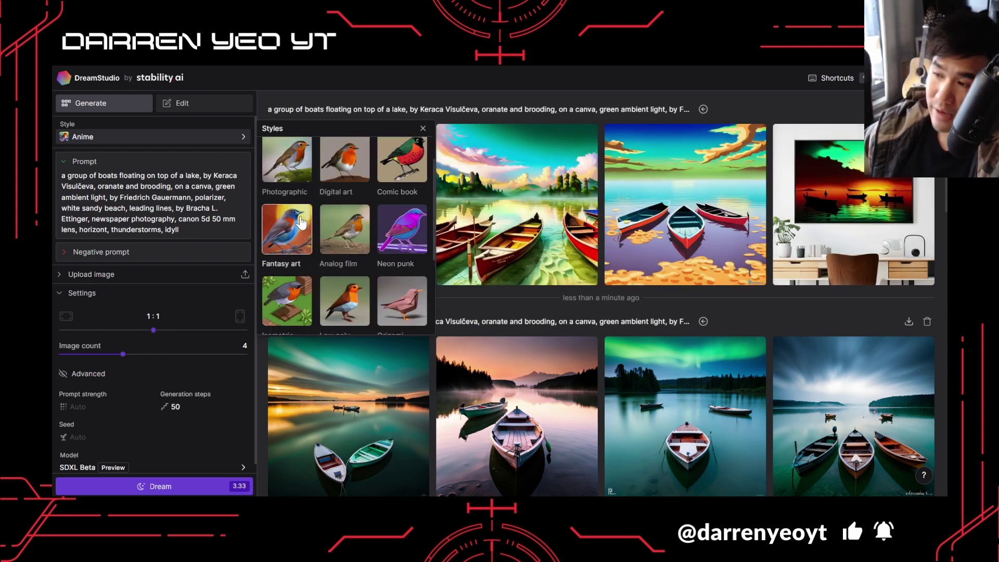
scroll(341, 216, up, 2)
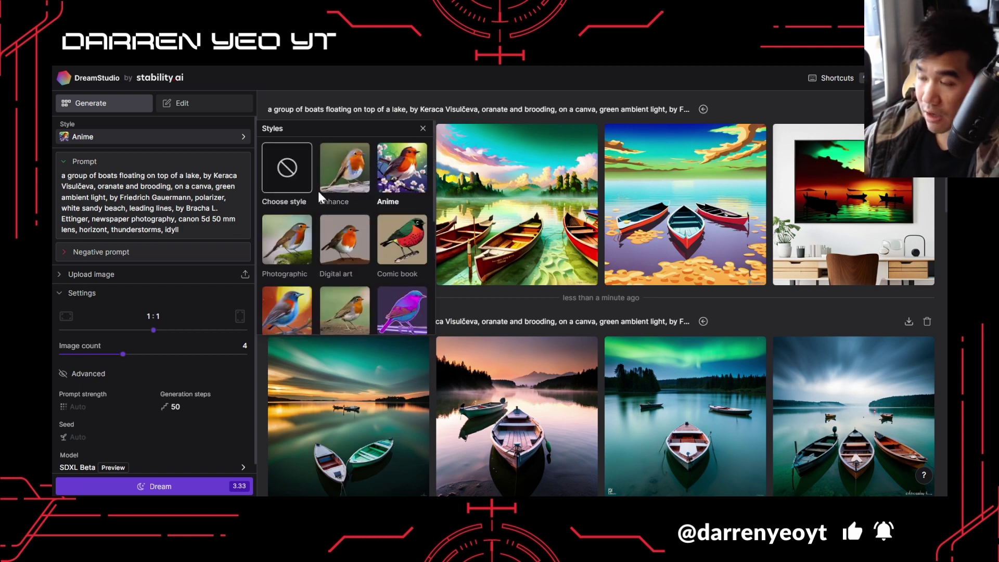
scroll(333, 208, down, 5)
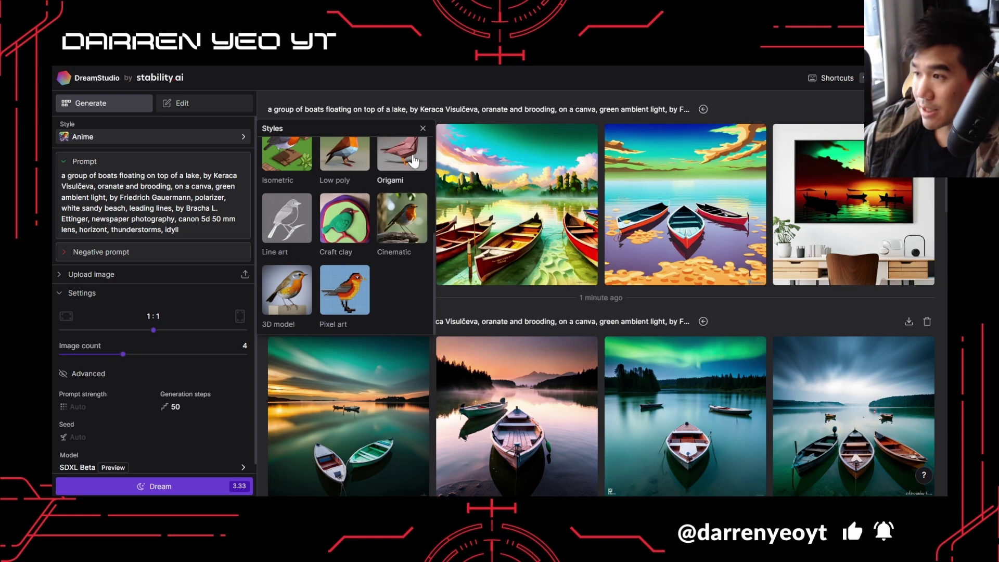
click(423, 129)
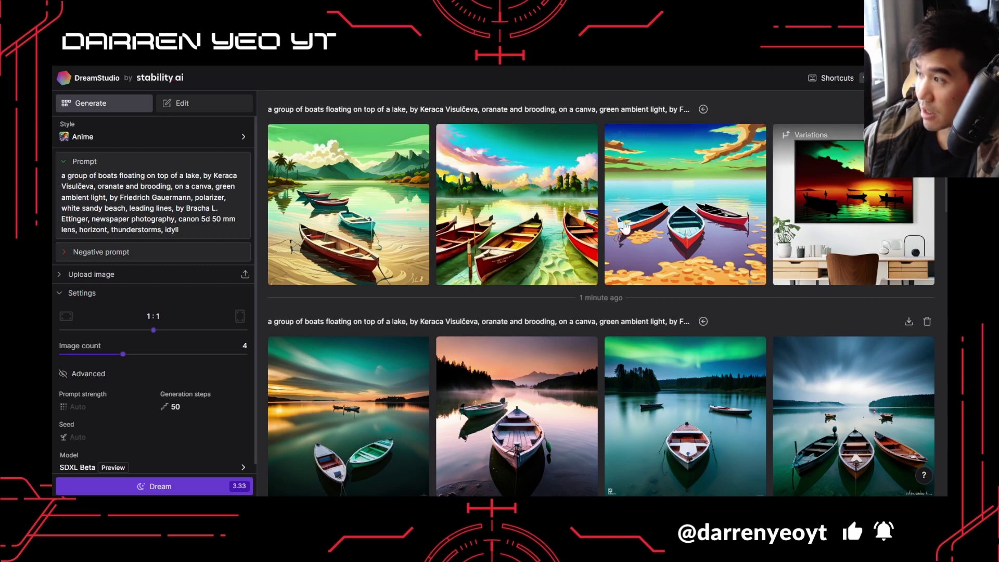
click(387, 239)
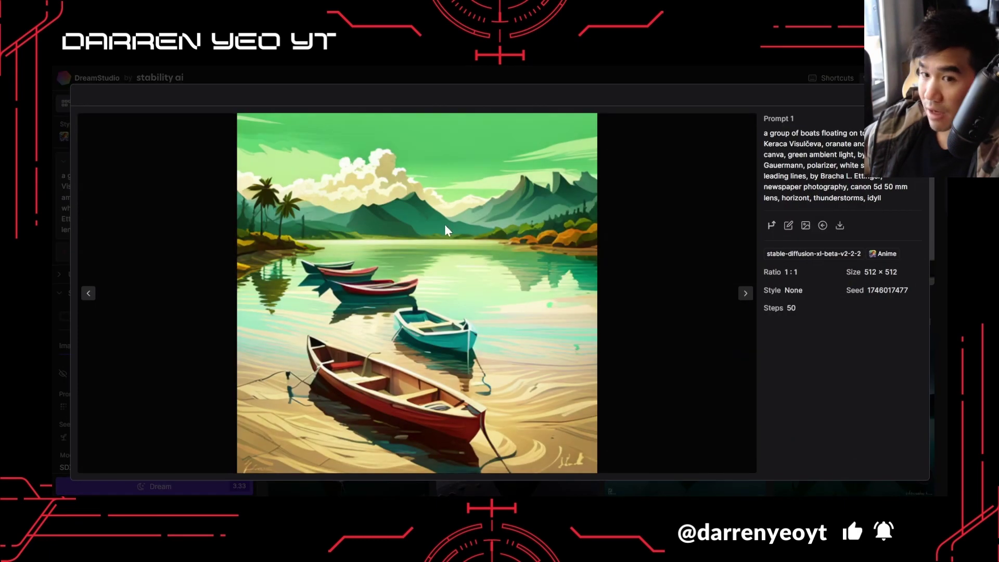
key(Escape)
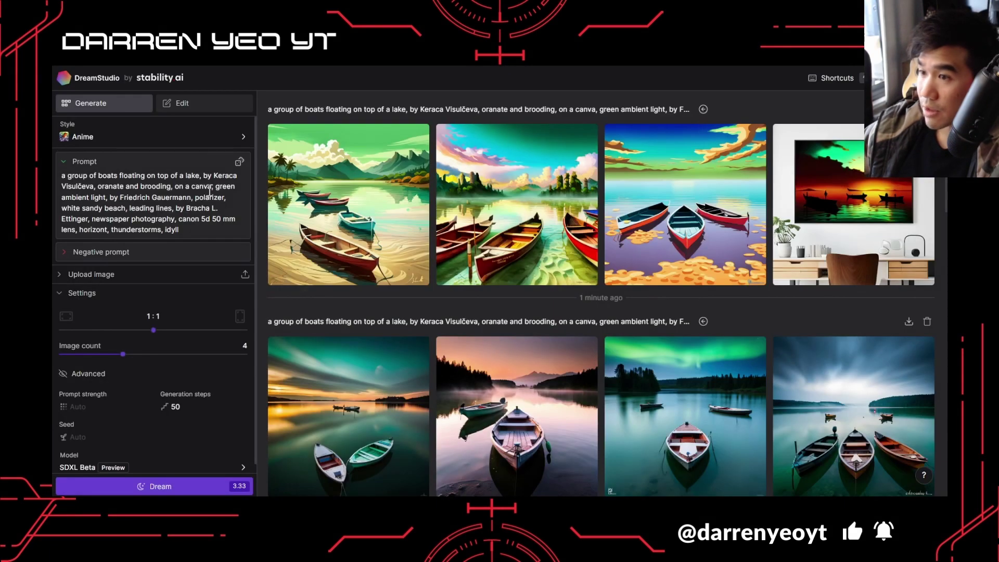
Step: Remove the Anime style so none is chosen and generate images from the same boat prompt
click(214, 141)
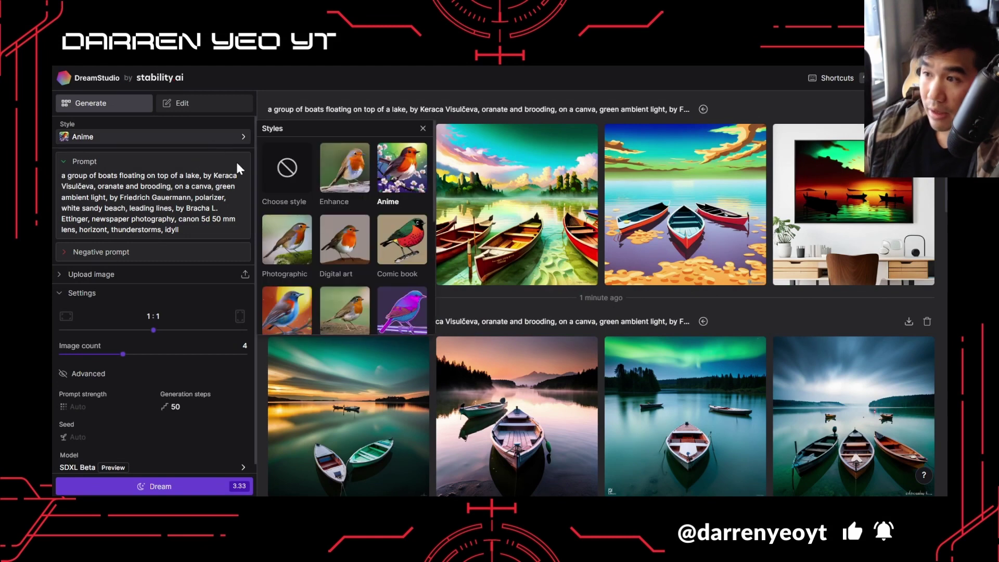
click(288, 179)
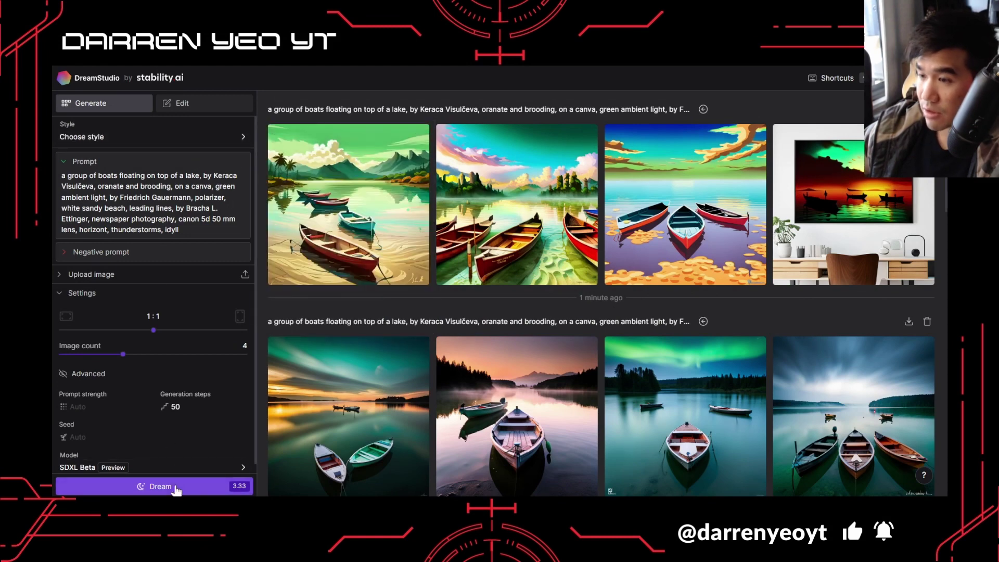
click(157, 486)
Step: Set the style to Fantasy art and generate another set of images from the same boat prompt
click(223, 137)
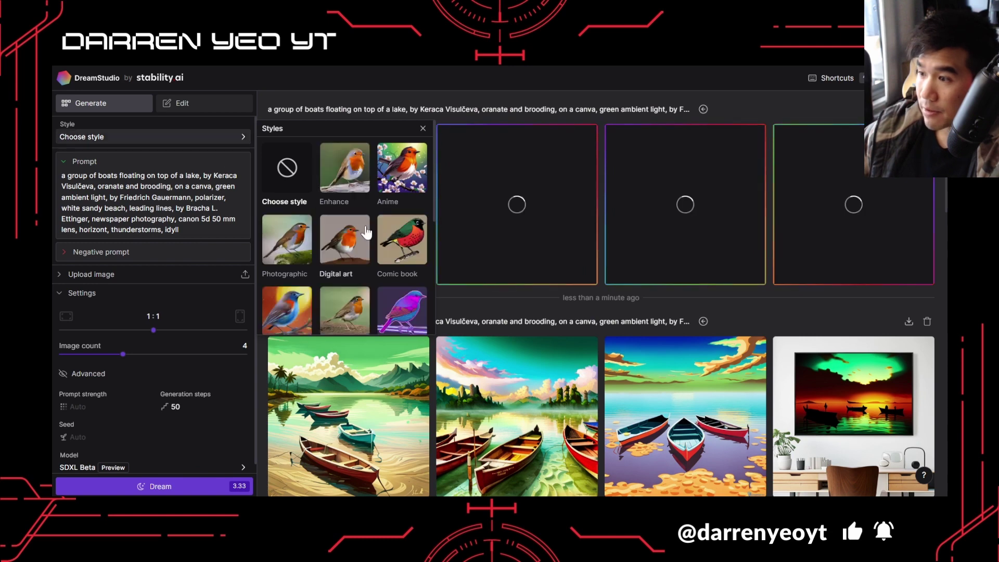
scroll(392, 260, down, 3)
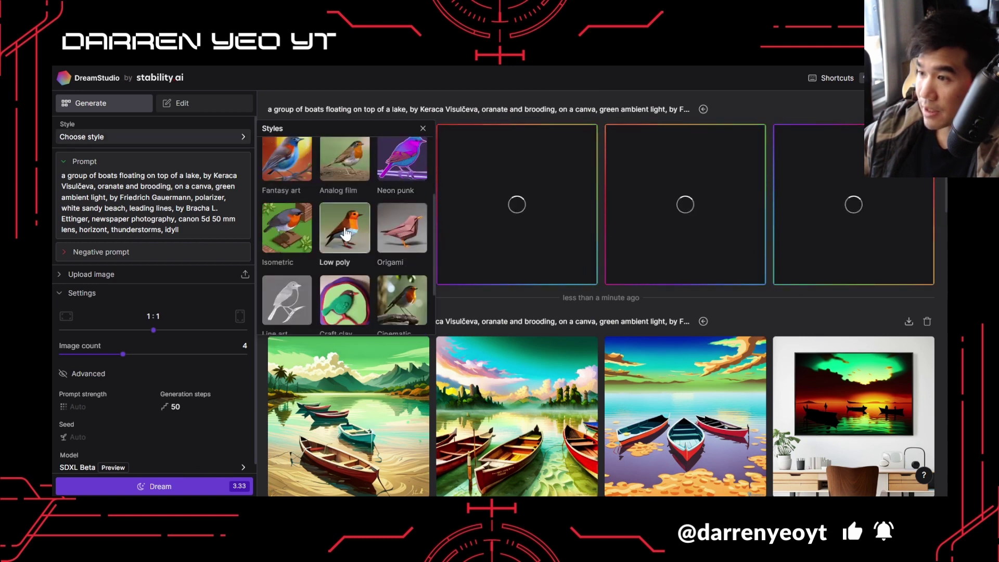
scroll(374, 229, up, 3)
click(287, 233)
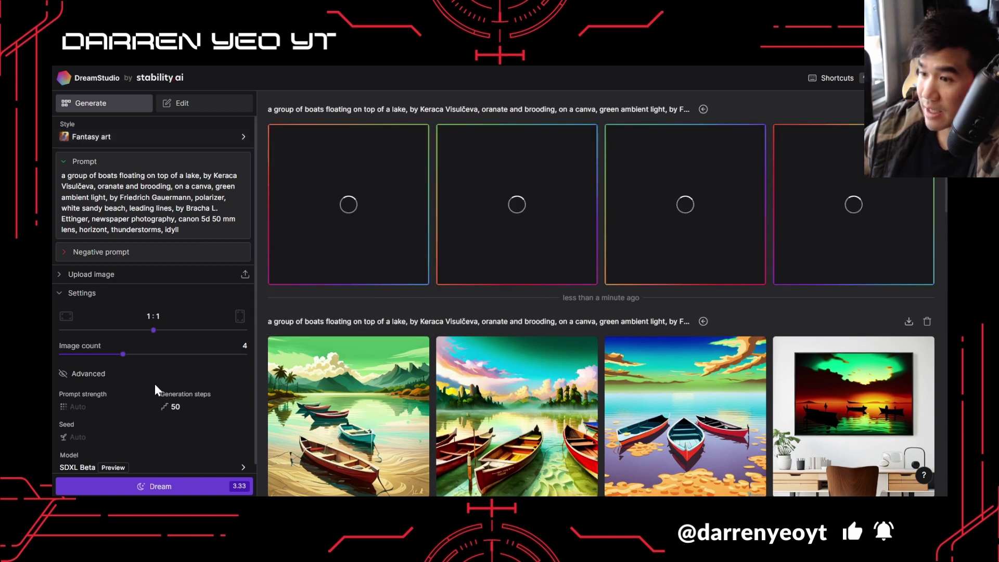
click(148, 486)
Step: Review the earlier Photographic boat images and view the sunset image with three boats enlarged
scroll(338, 268, up, 2)
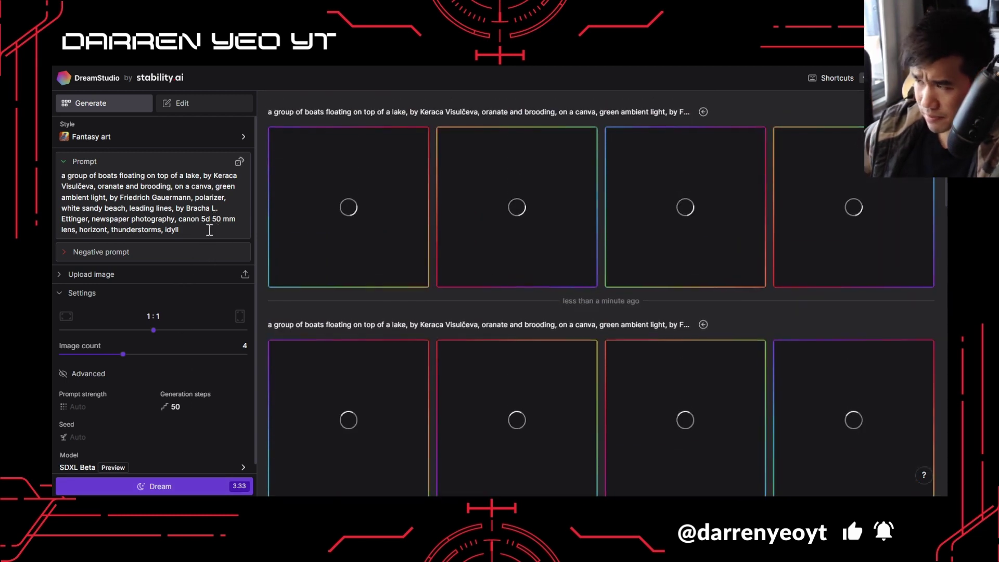
scroll(457, 344, down, 4)
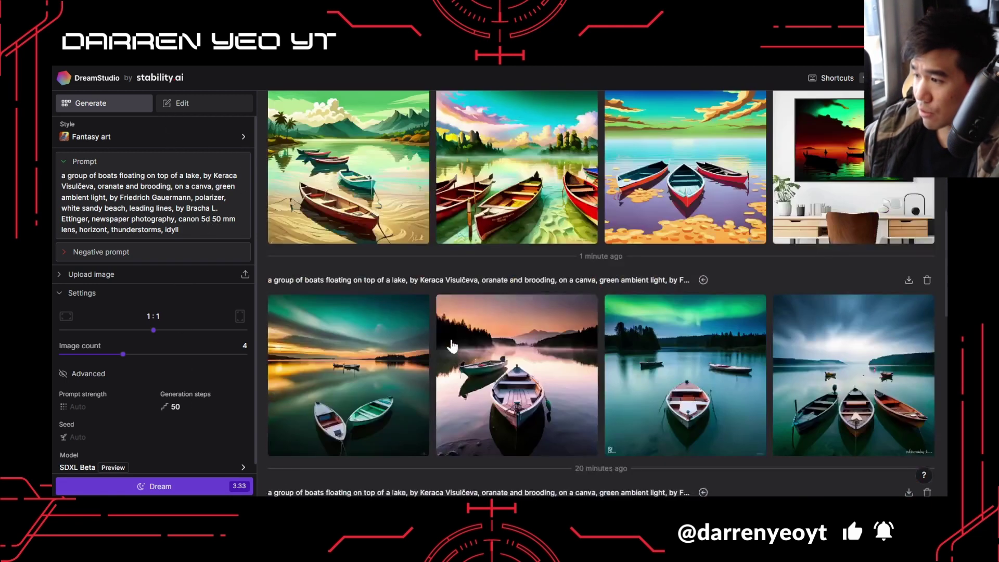
scroll(727, 393, down, 1)
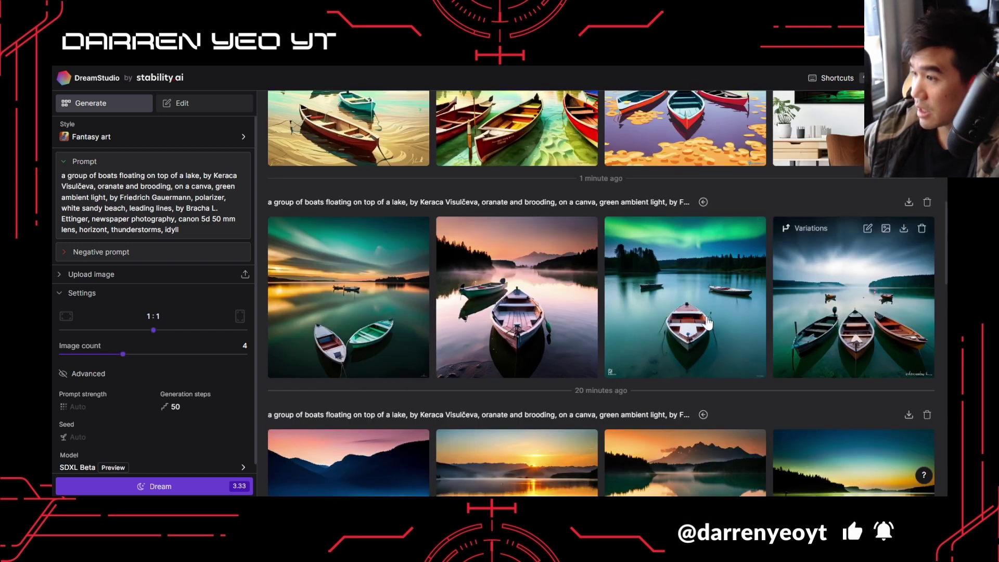
scroll(572, 354, up, 1)
scroll(496, 385, down, 3)
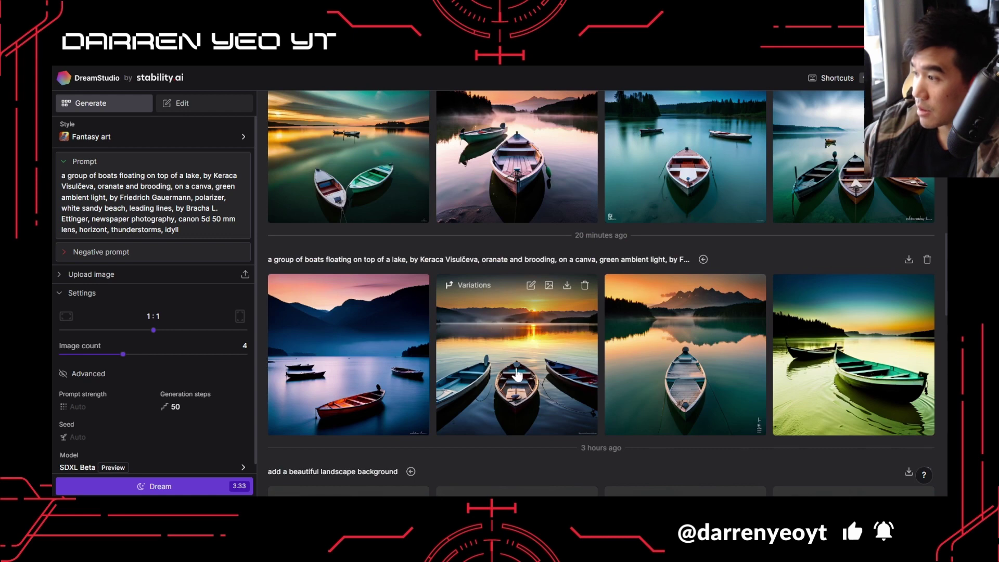
click(514, 368)
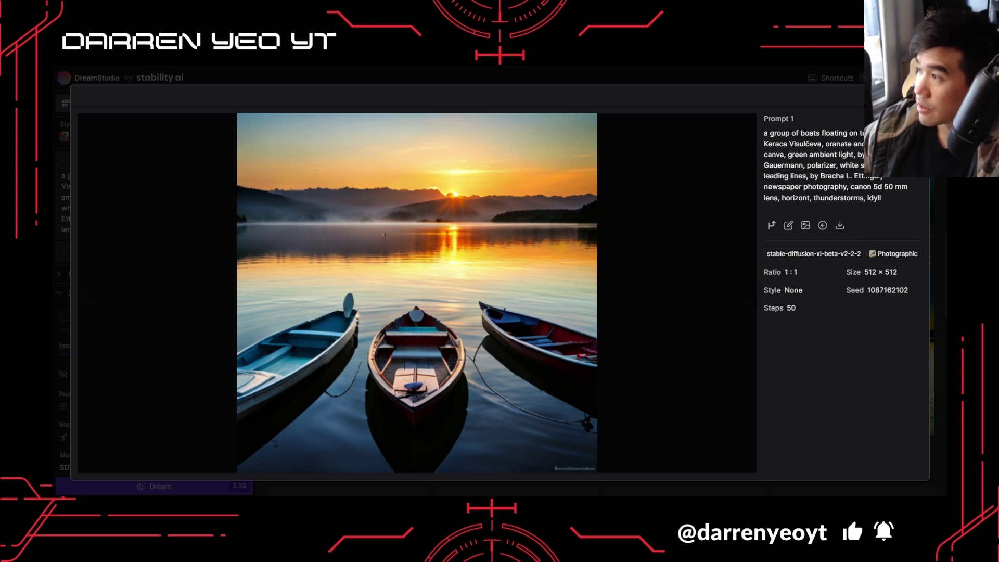
key(Escape)
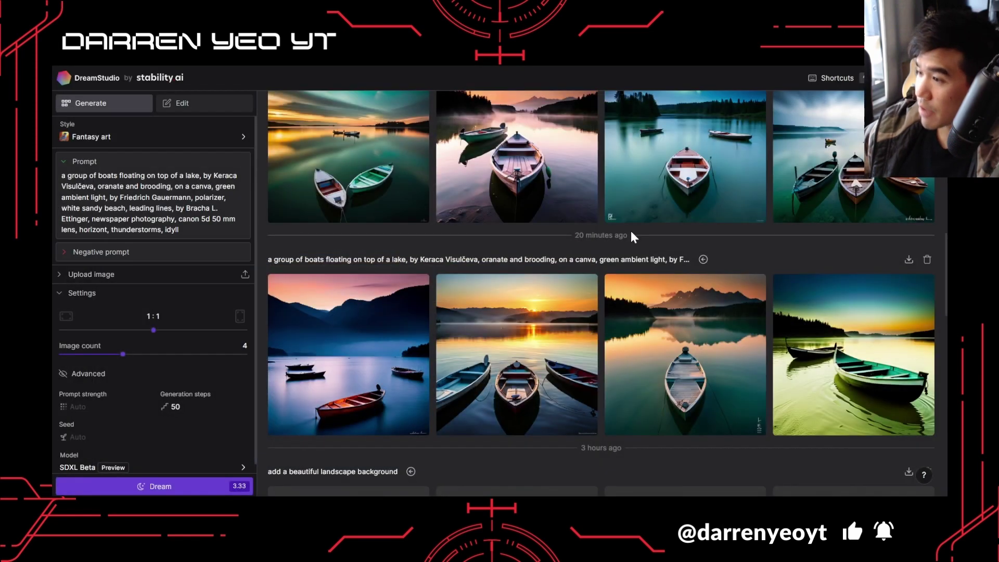
Step: View the purple mountain lake, green rowboat and single-boat images from the earlier Photographic set enlarged
click(363, 357)
click(856, 118)
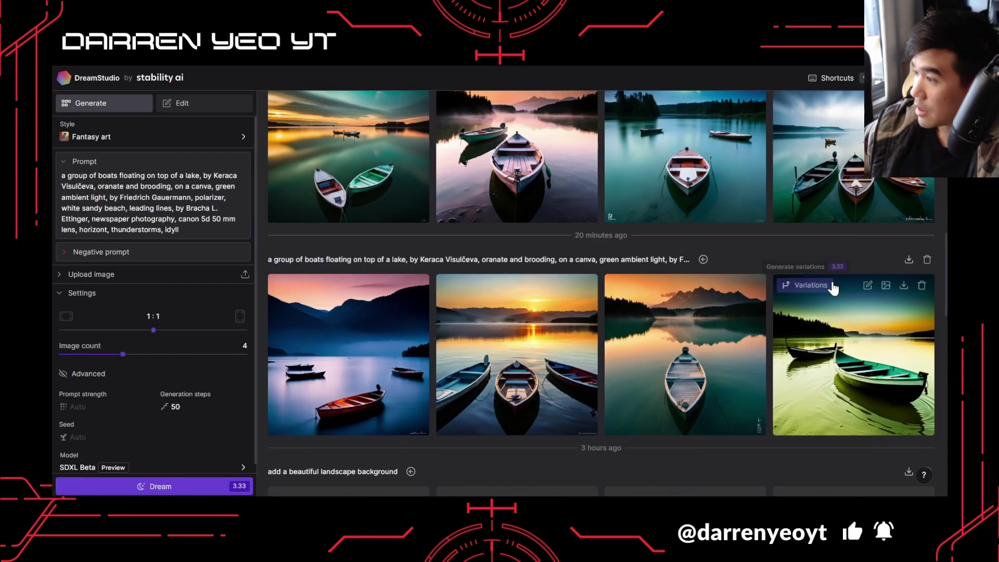
click(838, 323)
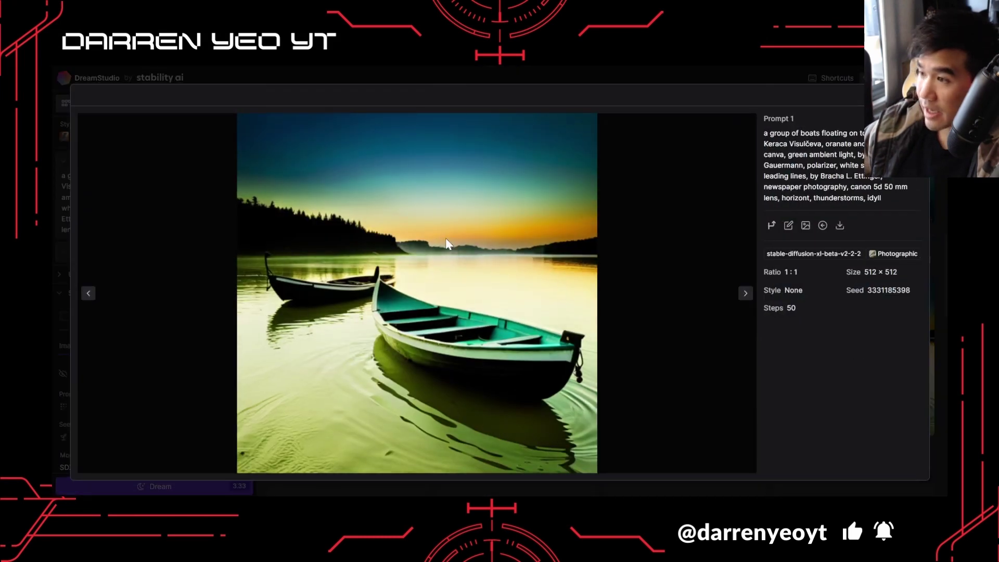
click(641, 365)
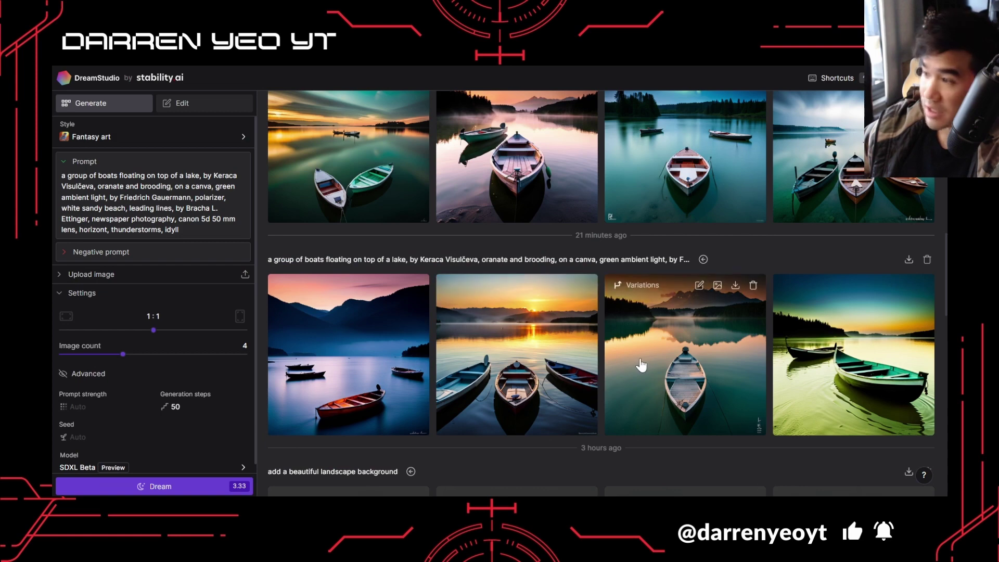
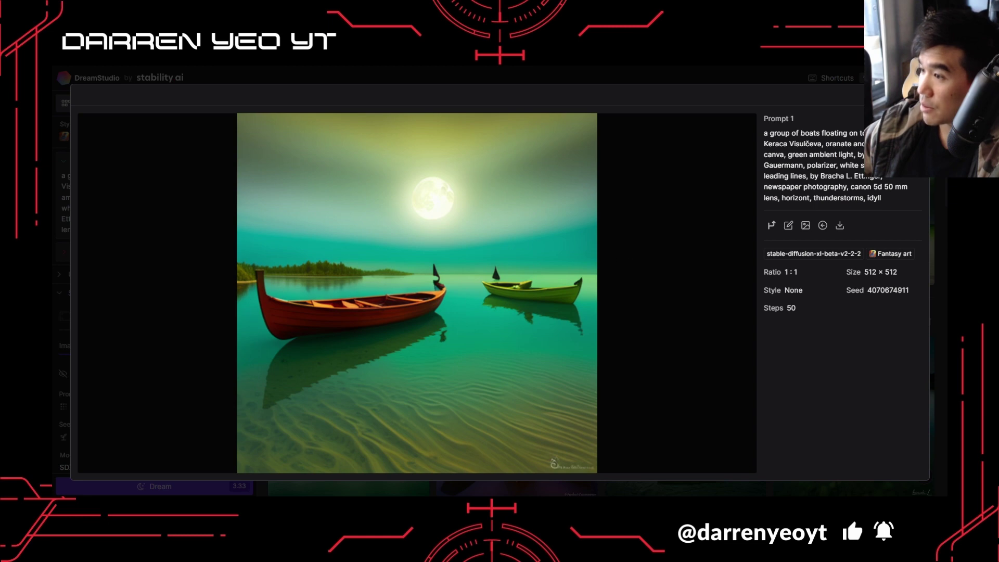
Step: Compare the Fantasy art boat images, viewing the misty forest image and the two colourful boats near the shore enlarged
key(Escape)
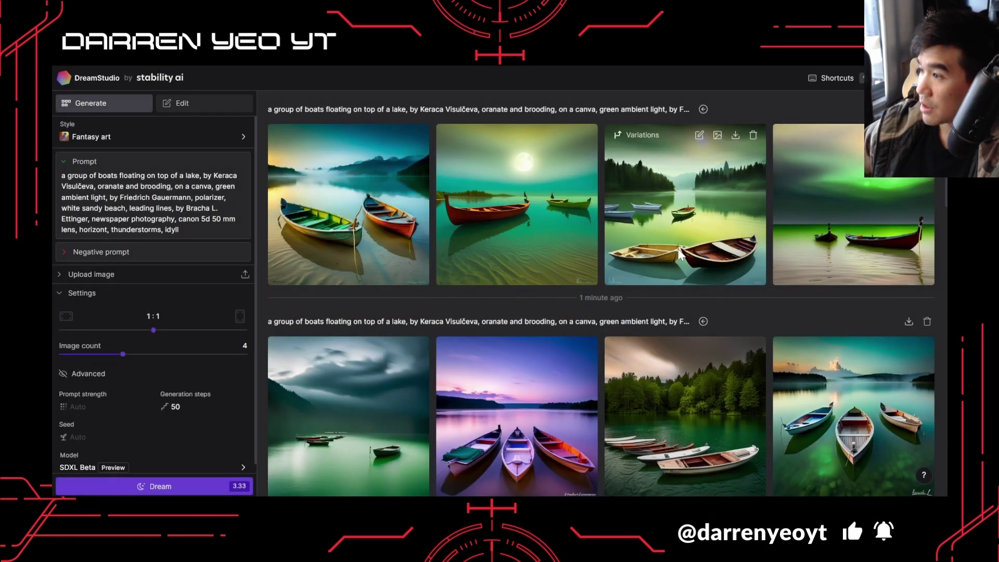
click(682, 218)
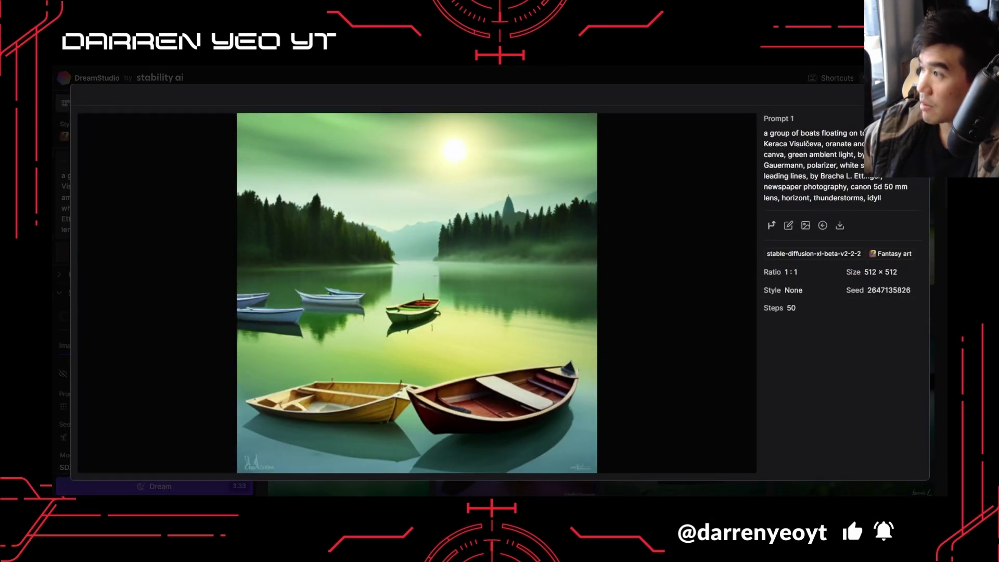
key(Escape)
click(359, 210)
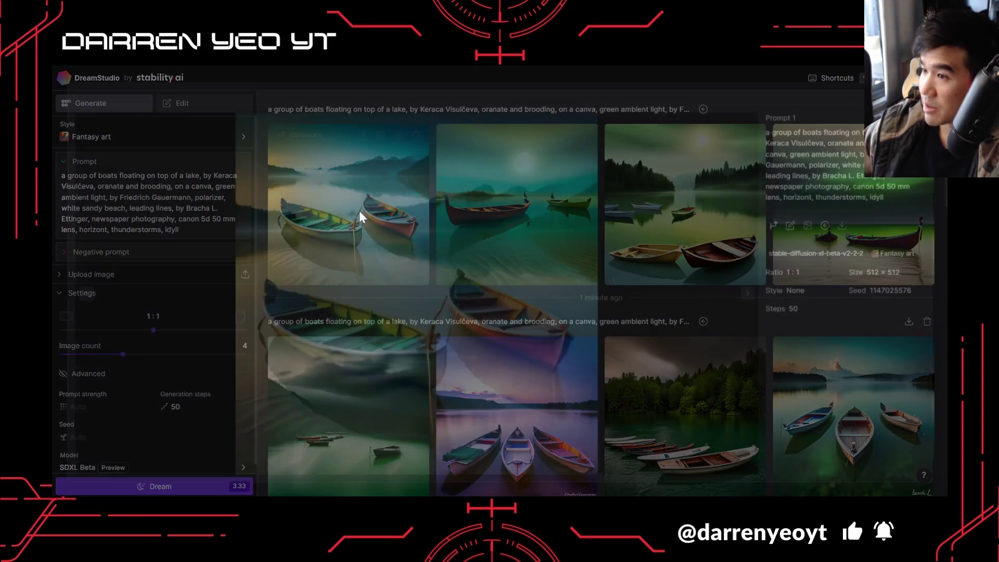
key(Escape)
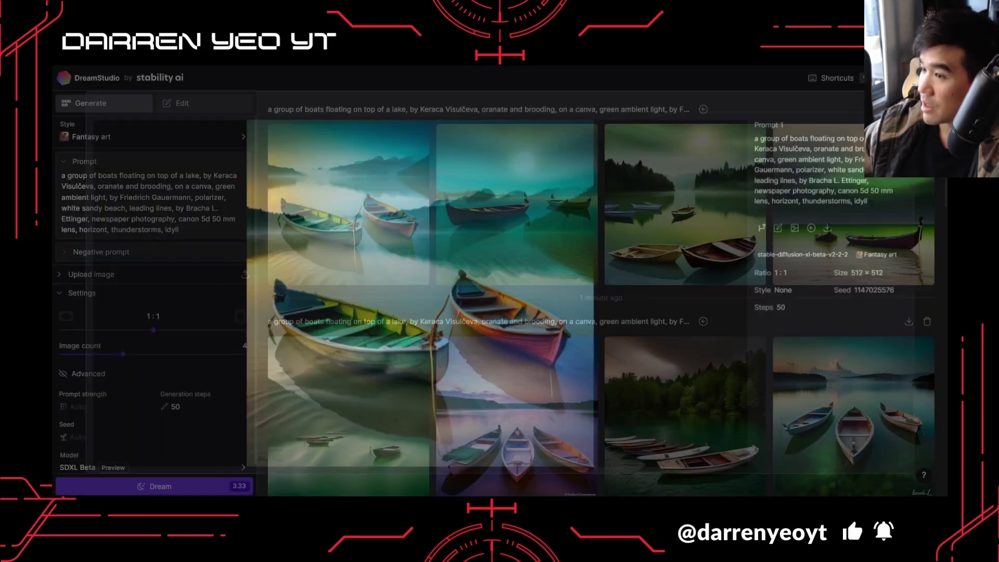
Step: Add "night landscape," after "on top of a lake," in the prompt and generate images with the Fantasy art style
click(206, 142)
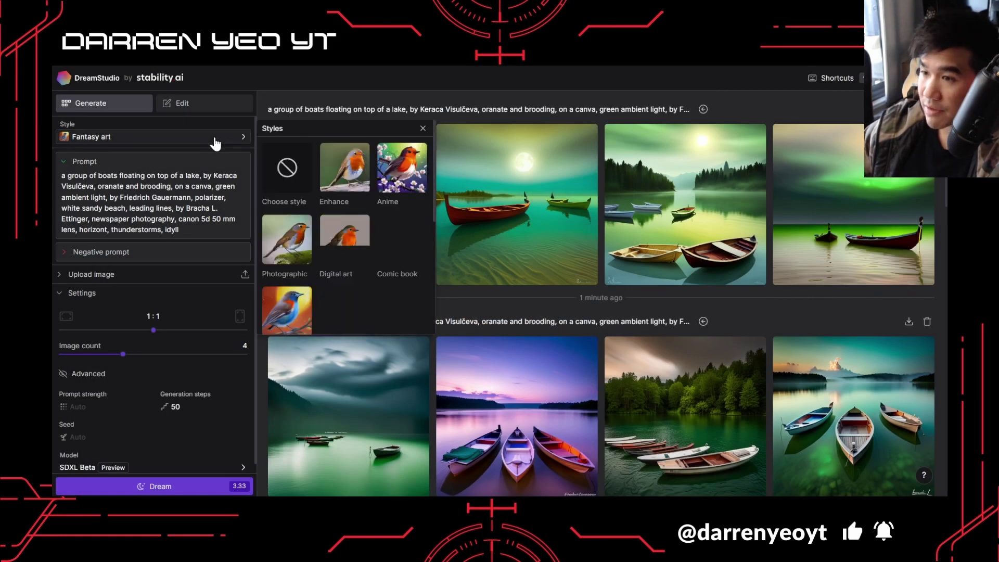
click(159, 228)
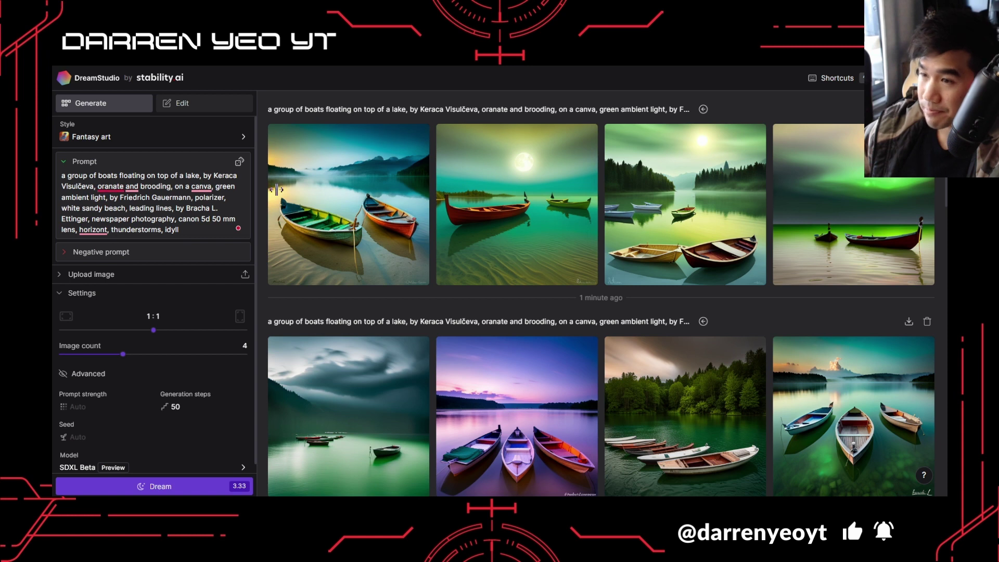
mouse_move(276, 190)
text(nite)
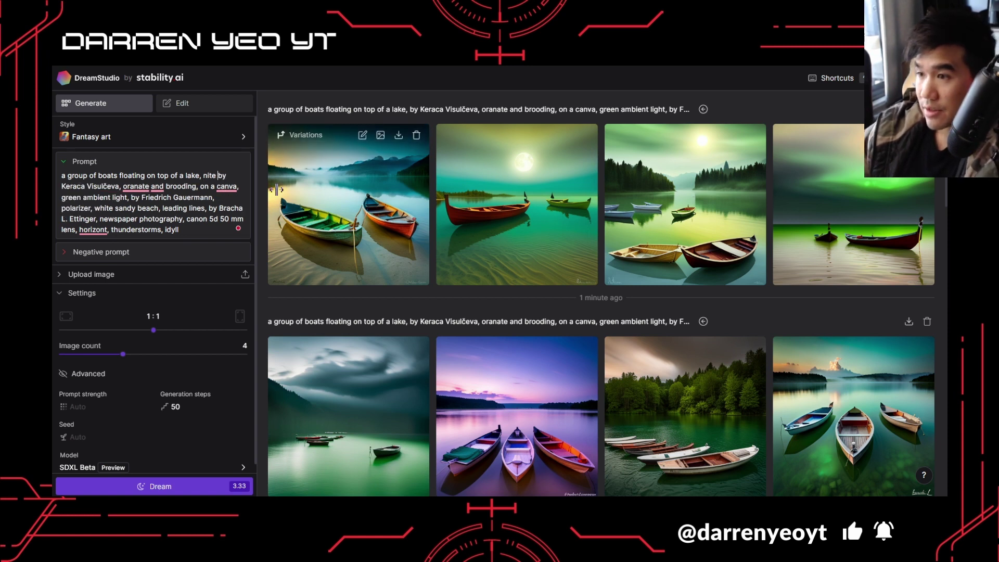
key(BackSpace)
key(BackSpace)
text(ght landsacpe)
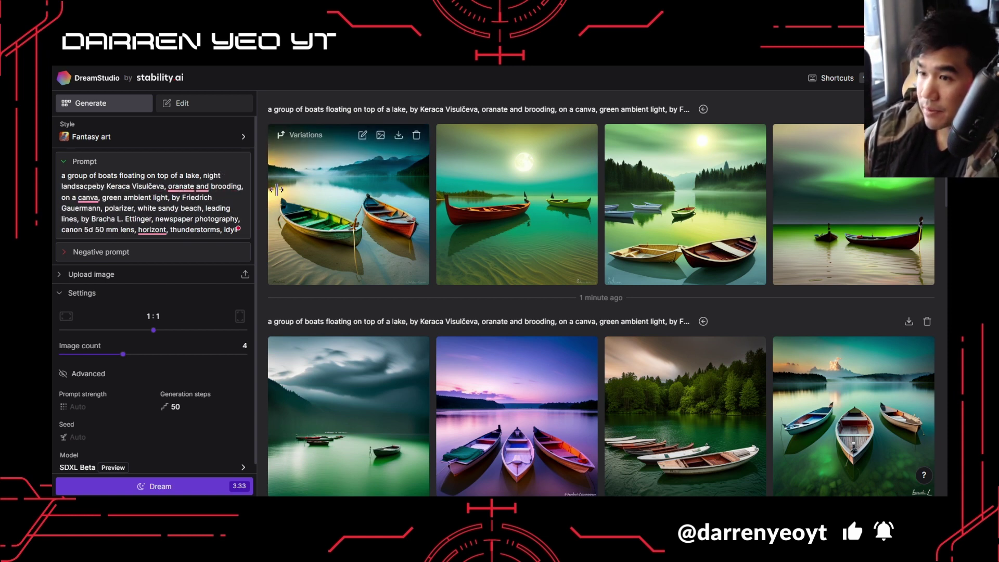
click(134, 486)
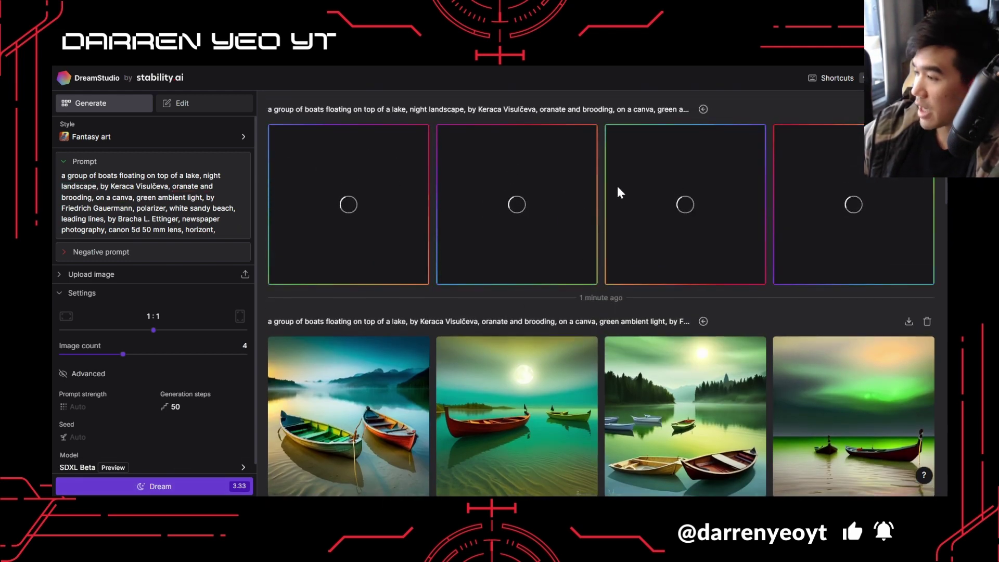
Step: Add "moonlight, moon," after "night landscape," in the prompt and generate another set of Fantasy art images
click(102, 185)
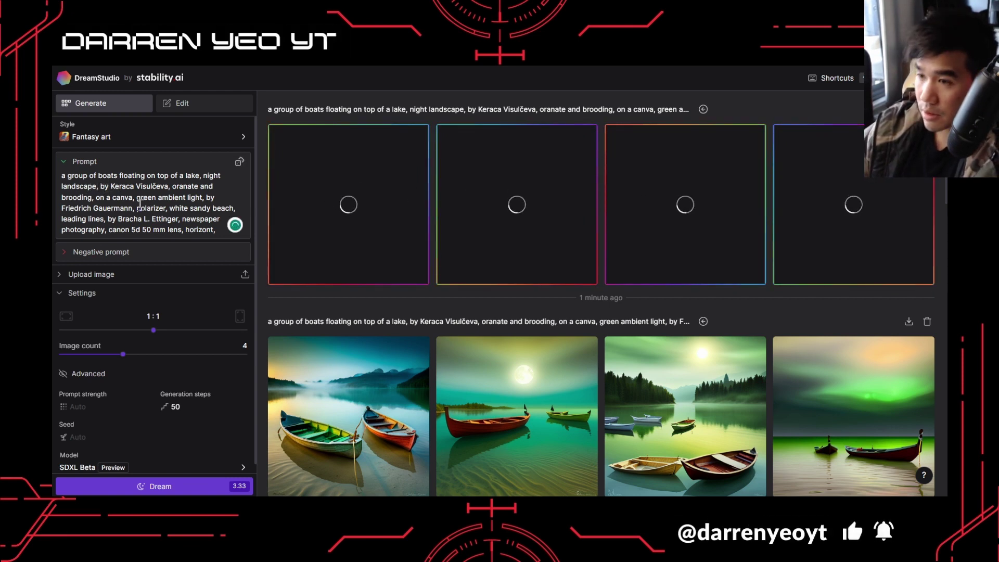
text(moonlight,)
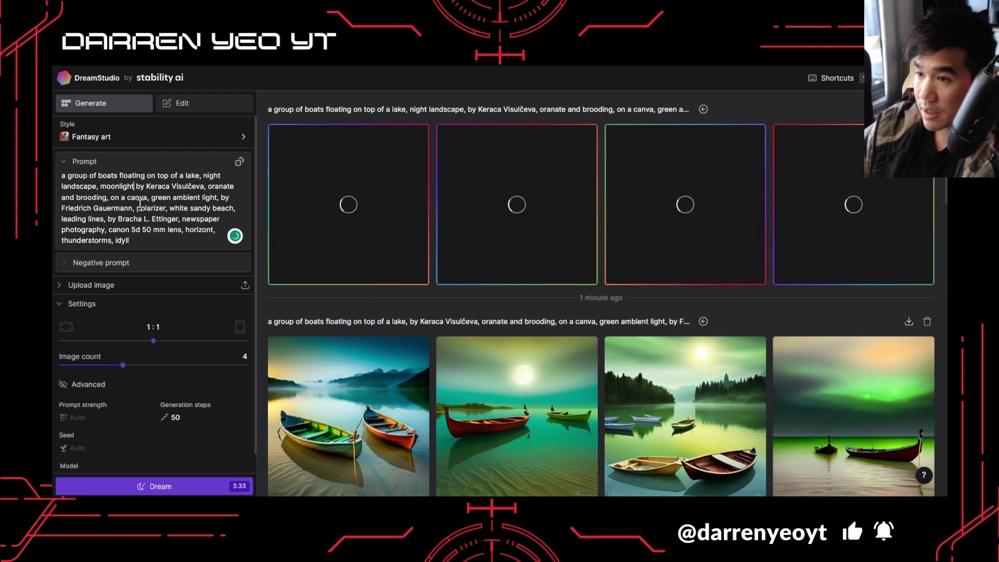
text( moon)
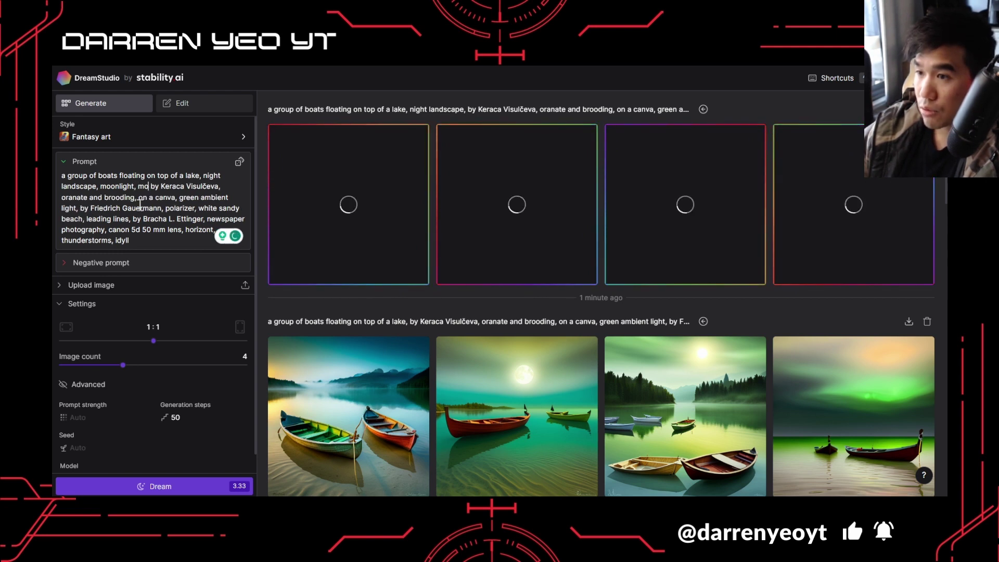
text(,)
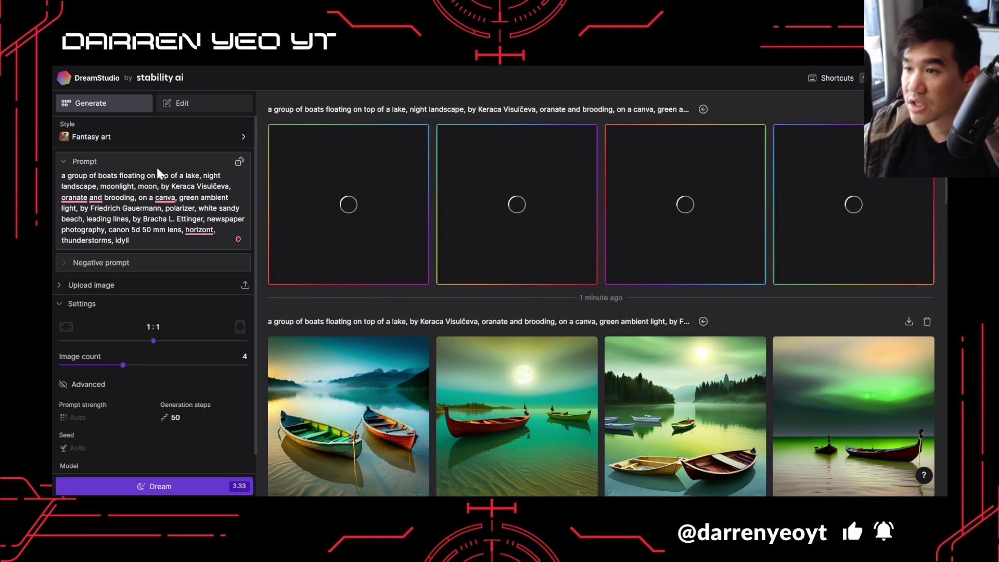
click(172, 487)
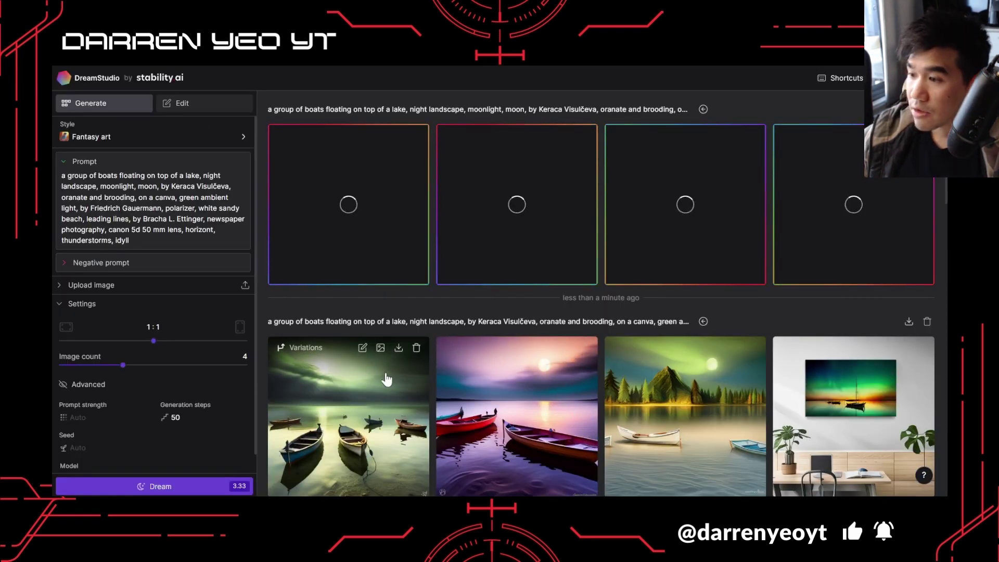
Step: Compare the night landscape images with the previous Fantasy art set and view the first night landscape image enlarged
scroll(576, 408, down, 2)
scroll(577, 408, down, 4)
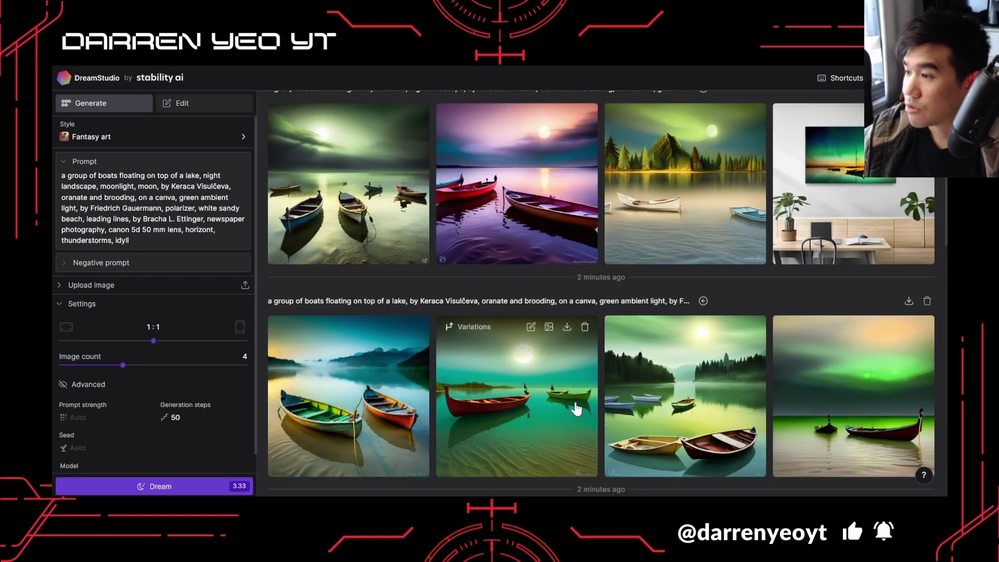
scroll(576, 408, up, 4)
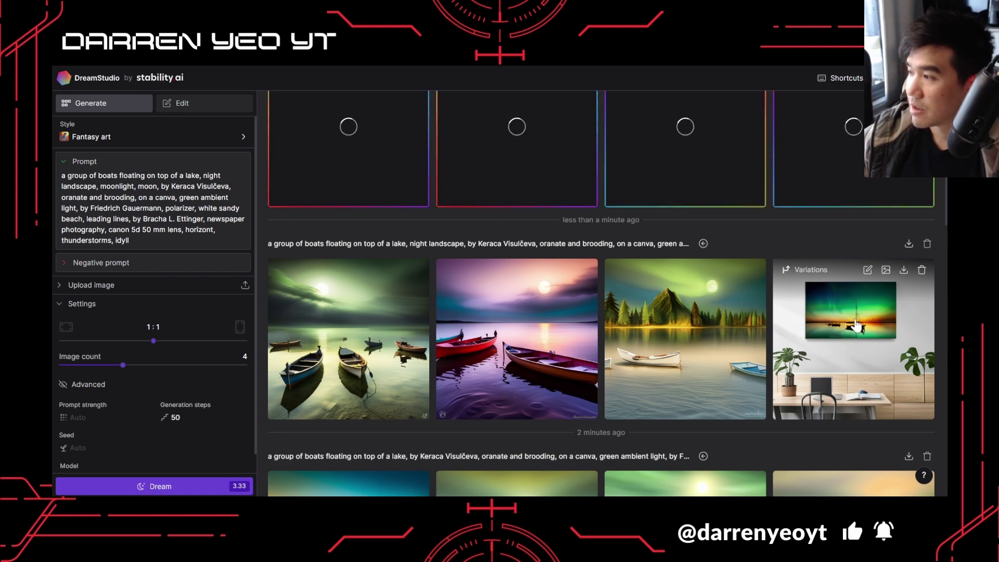
scroll(572, 301, up, 2)
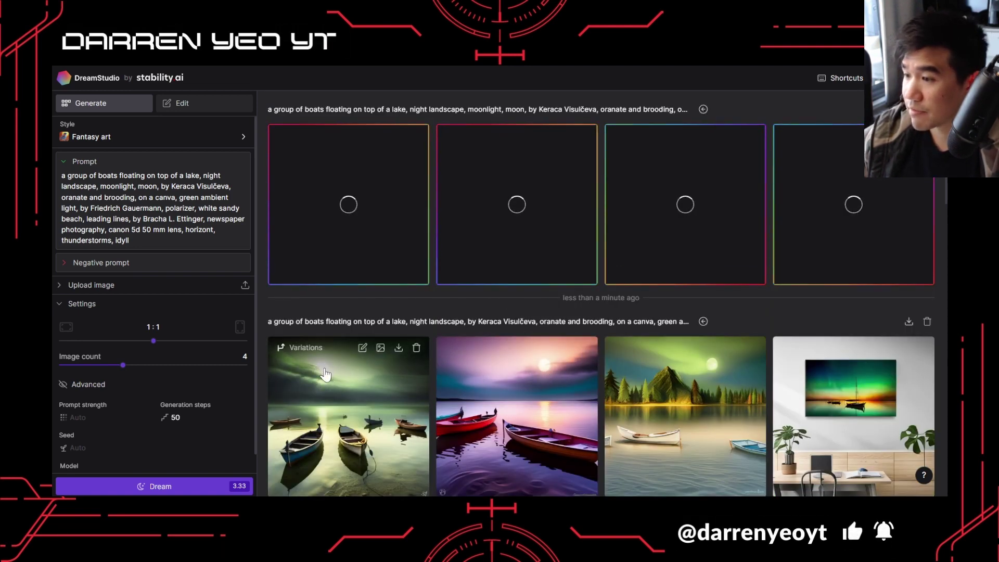
click(328, 400)
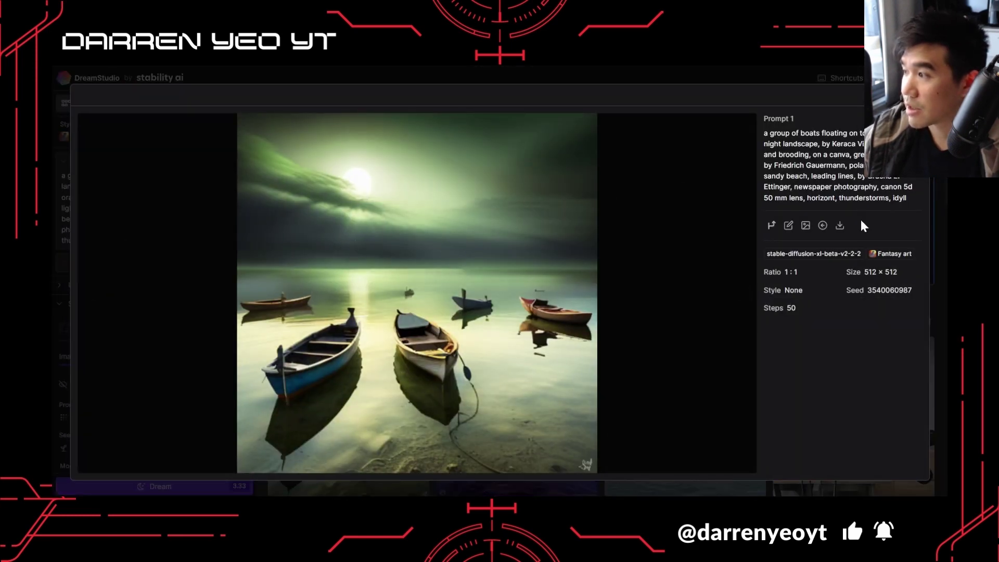
key(Escape)
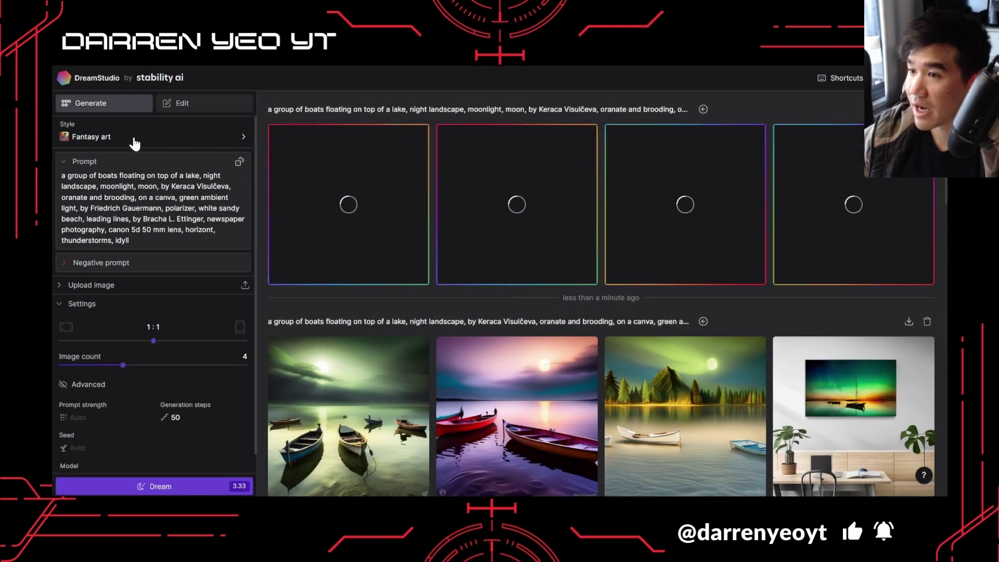
Step: Generate one set of images with the Enhance style and another with the Photographic style from the moonlight prompt
click(238, 138)
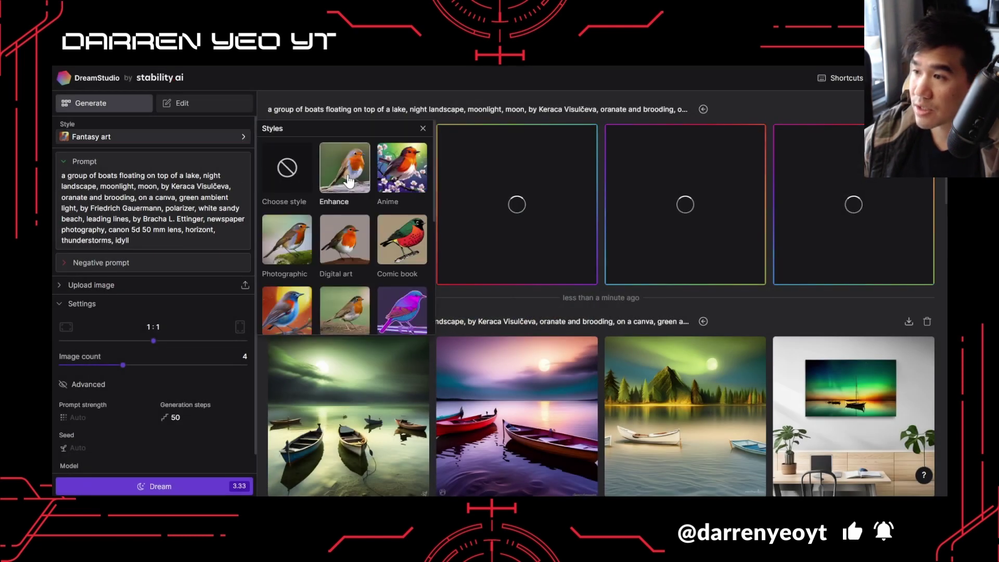
click(341, 162)
click(149, 487)
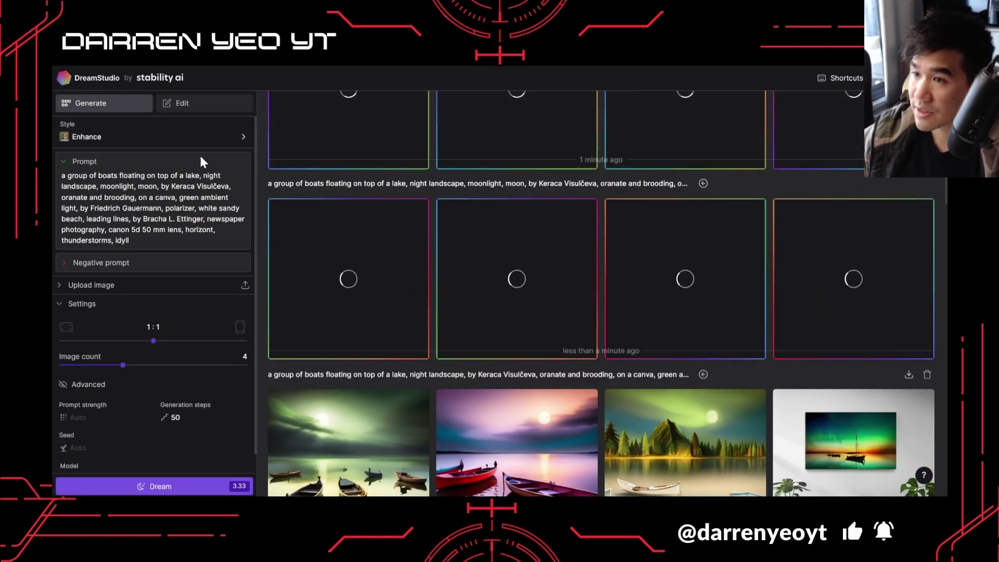
click(238, 137)
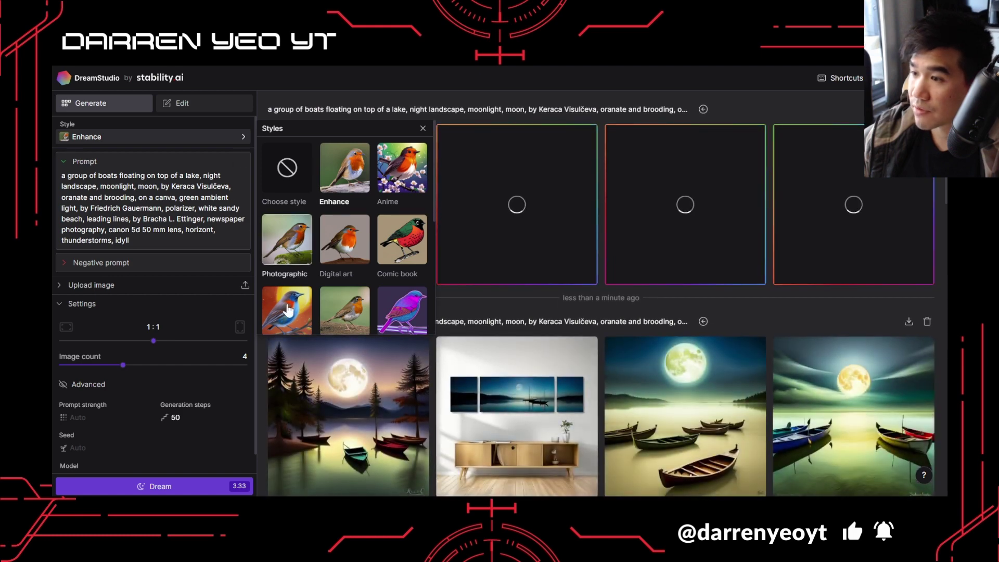
click(192, 489)
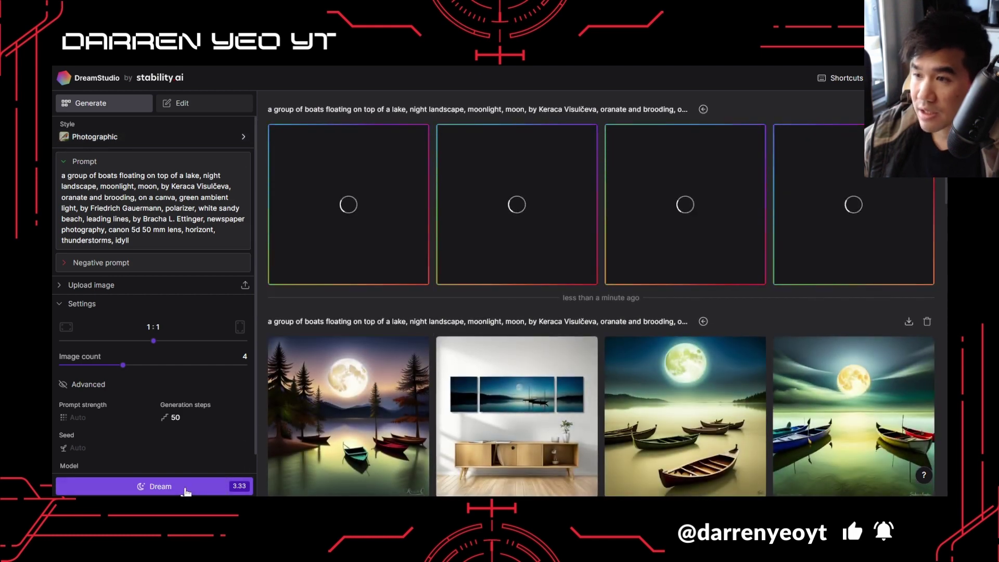
Step: Compare the moonlight prompt's image sets across the Fantasy art, Enhance and Photographic styles
scroll(595, 286, down, 4)
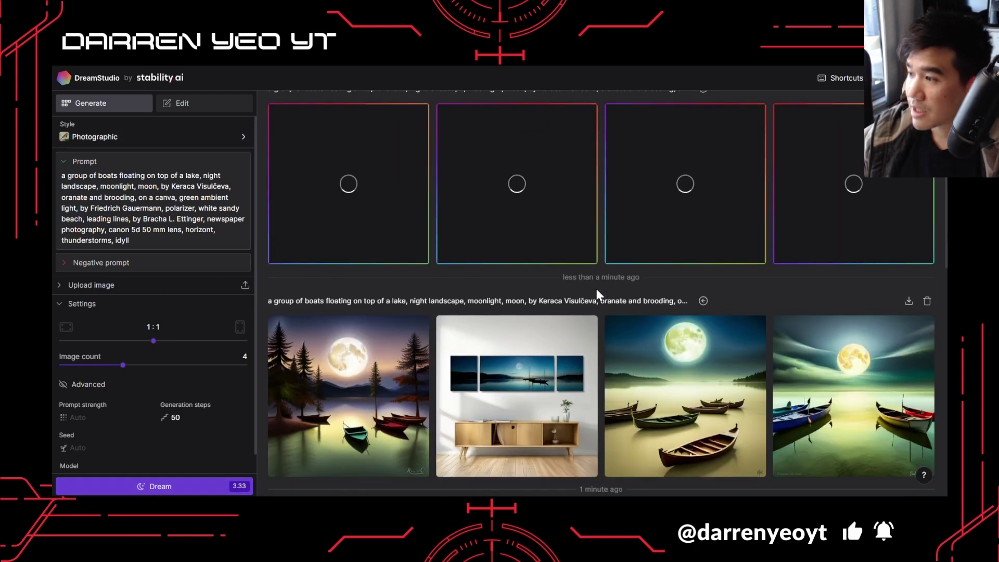
scroll(785, 269, down, 4)
scroll(657, 280, up, 8)
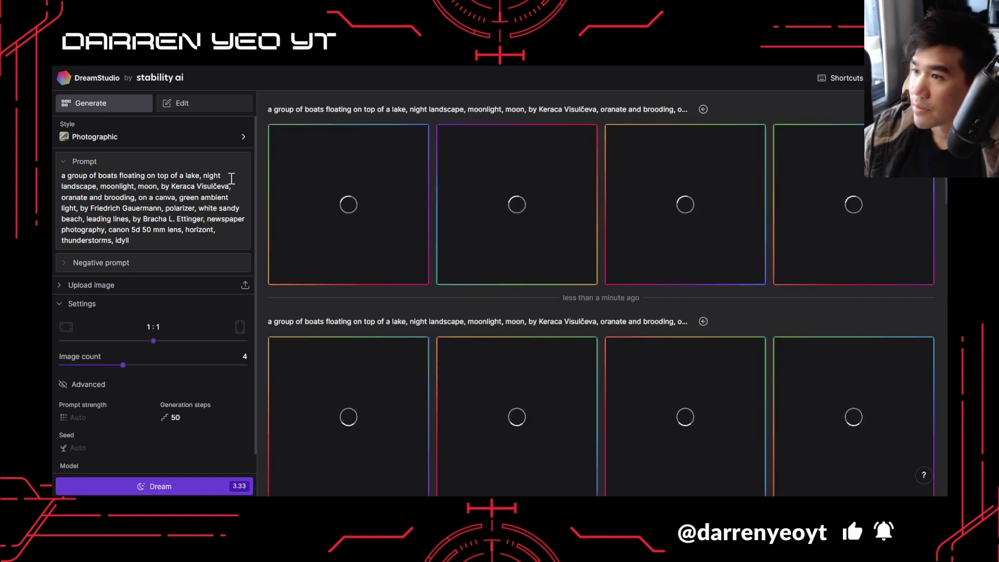
scroll(406, 386, down, 3)
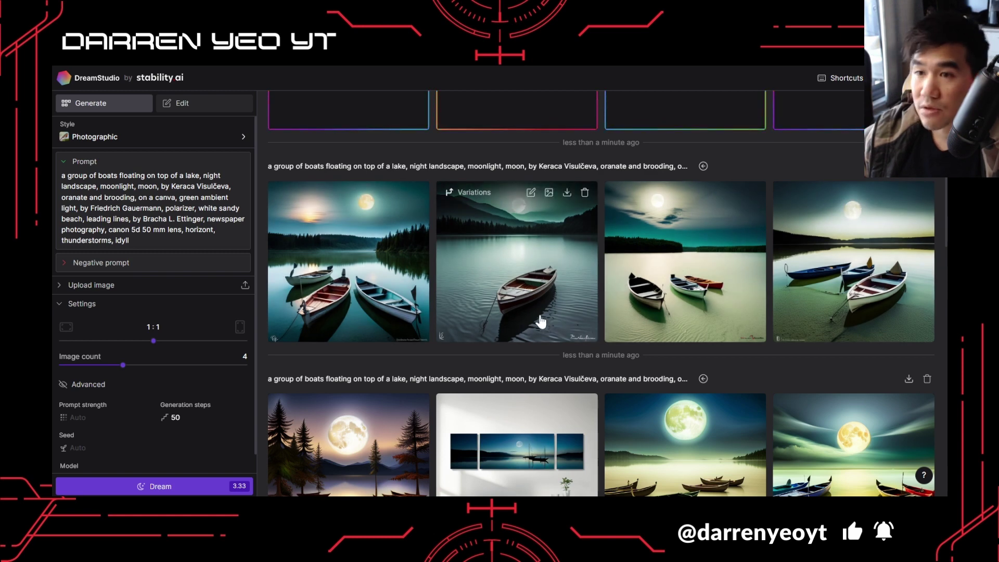
scroll(539, 317, up, 3)
scroll(536, 315, down, 3)
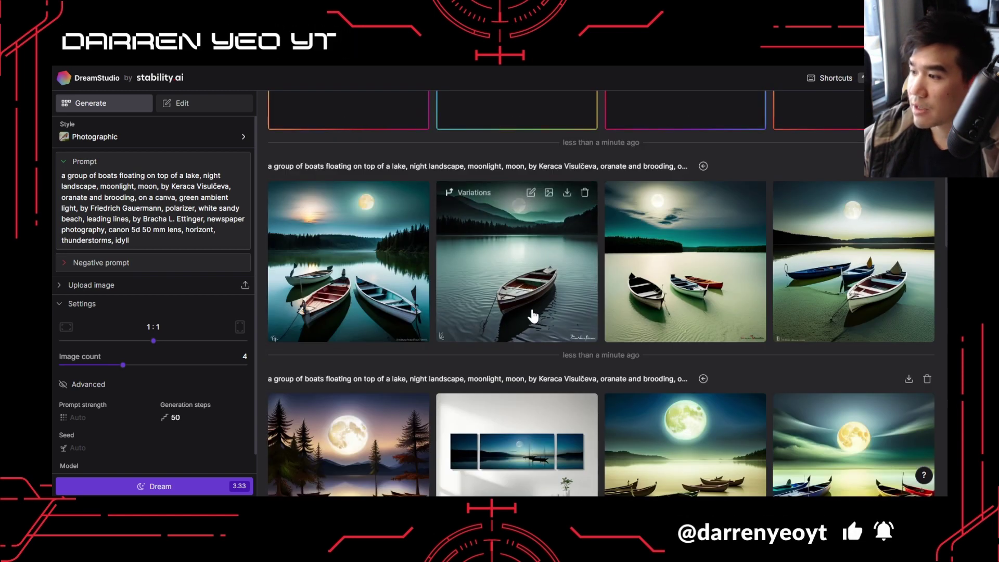
scroll(536, 315, up, 2)
scroll(598, 348, down, 3)
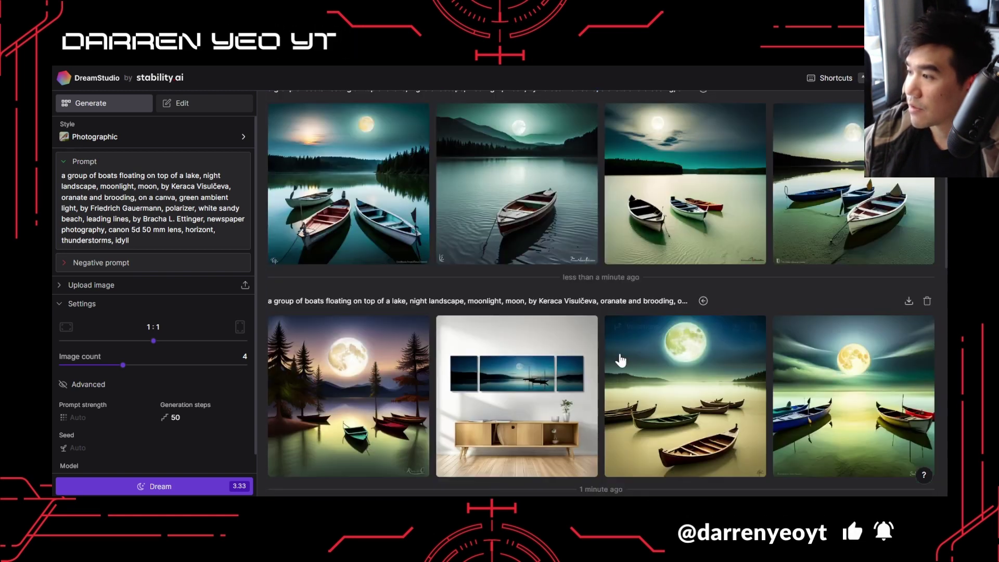
scroll(559, 333, up, 2)
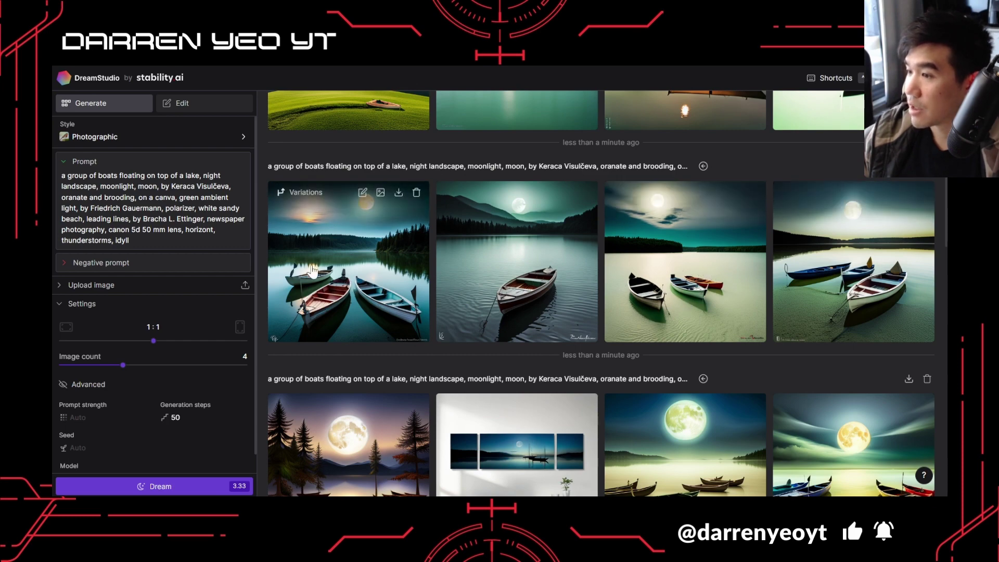
Step: View the first and fourth moonlit boat images of the Enhance set enlarged
click(357, 277)
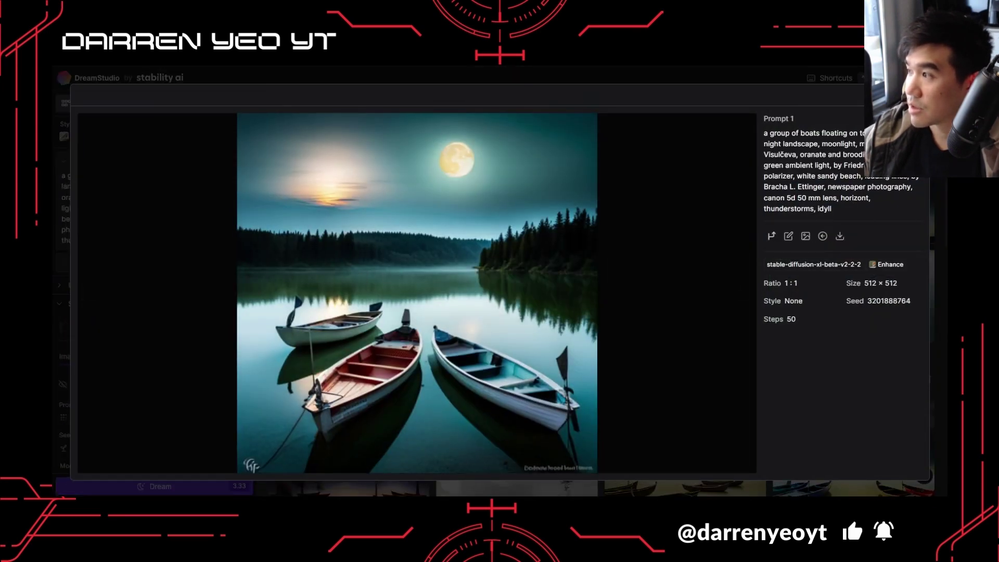
key(Escape)
click(838, 249)
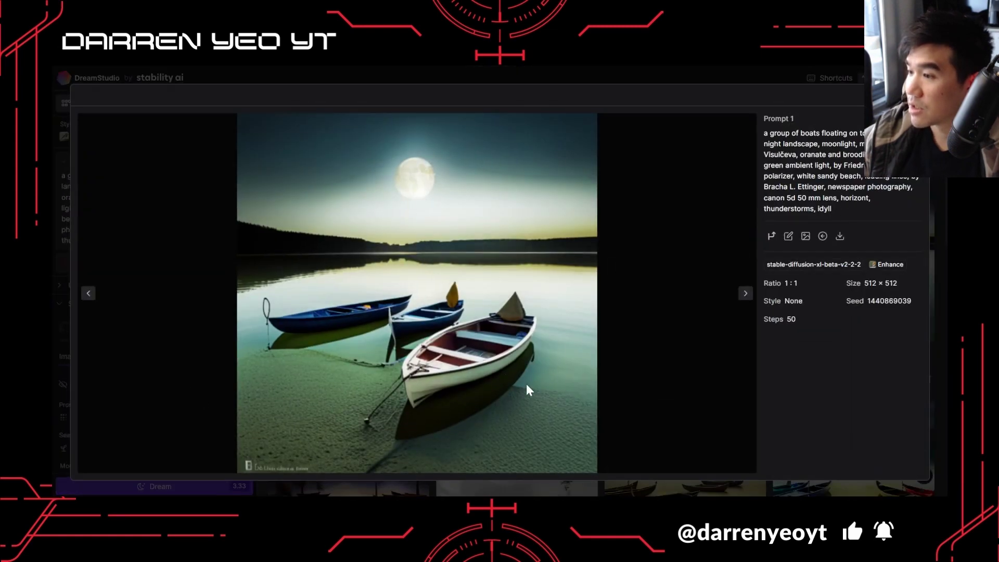
Step: View the second image of the moonlight prompt's Photographic set enlarged
key(Escape)
scroll(601, 252, up, 8)
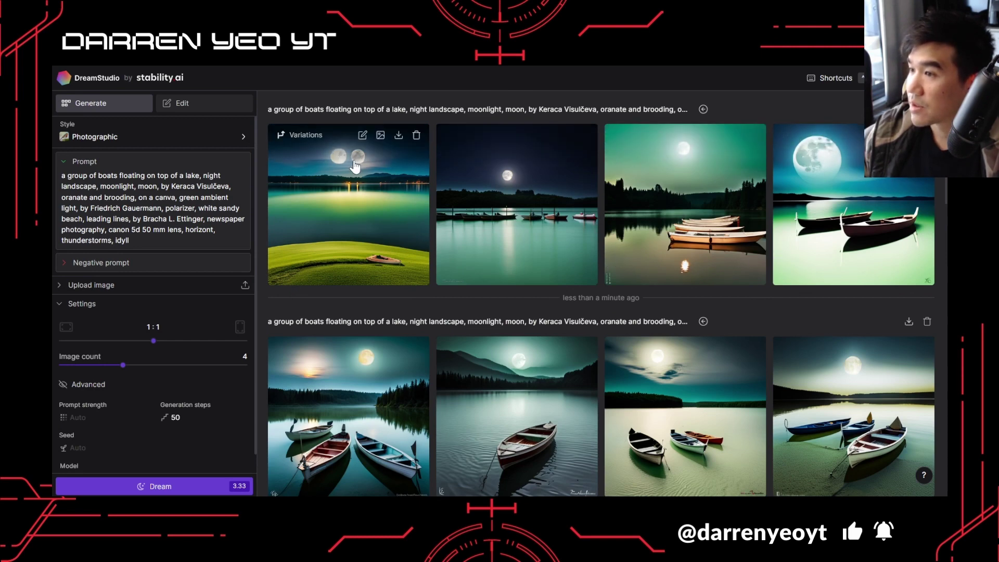
click(544, 252)
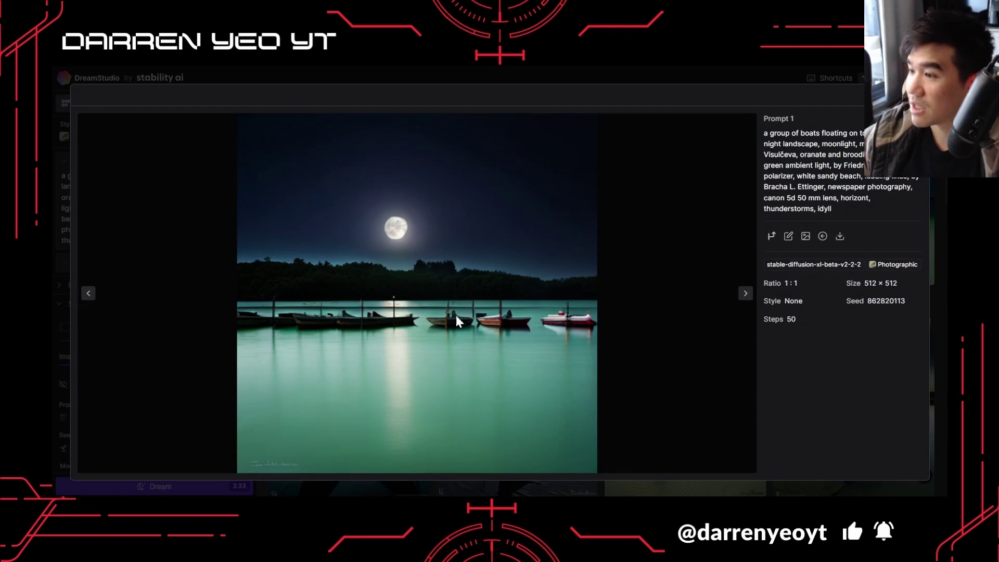
click(654, 314)
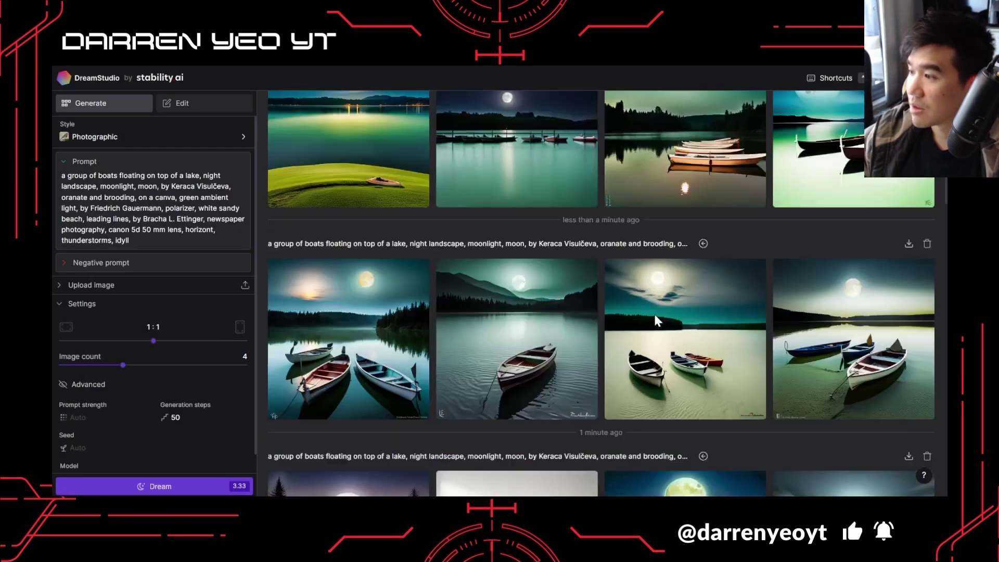
Step: View the second image of the night landscape Fantasy art set enlarged and compare that set with the moonlight Fantasy art set
scroll(655, 314, down, 10)
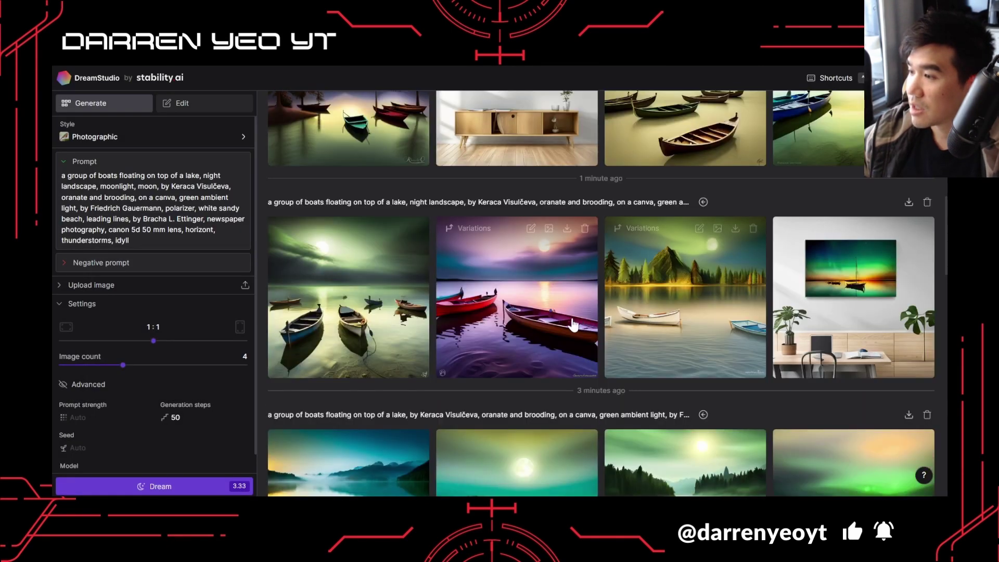
click(517, 312)
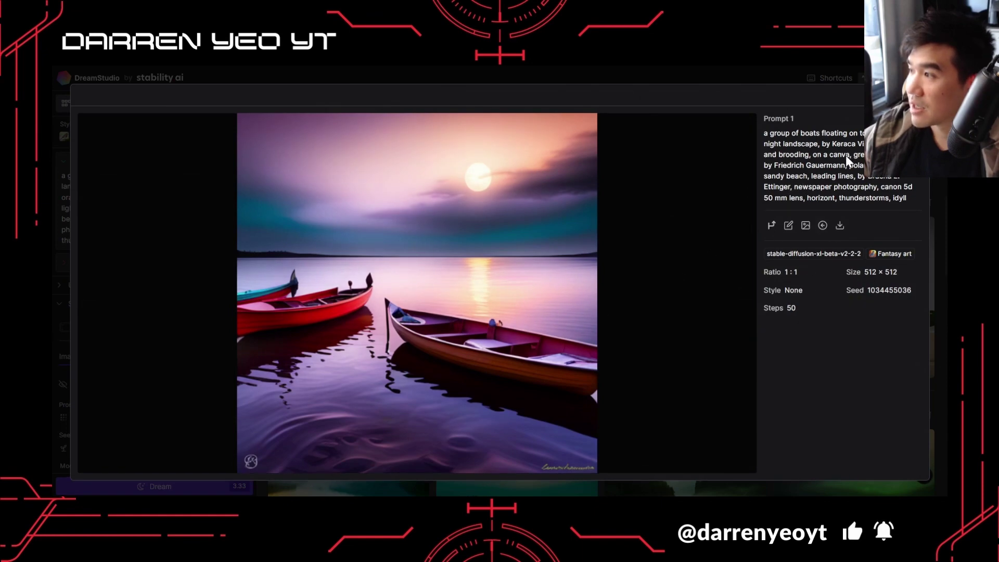
click(660, 231)
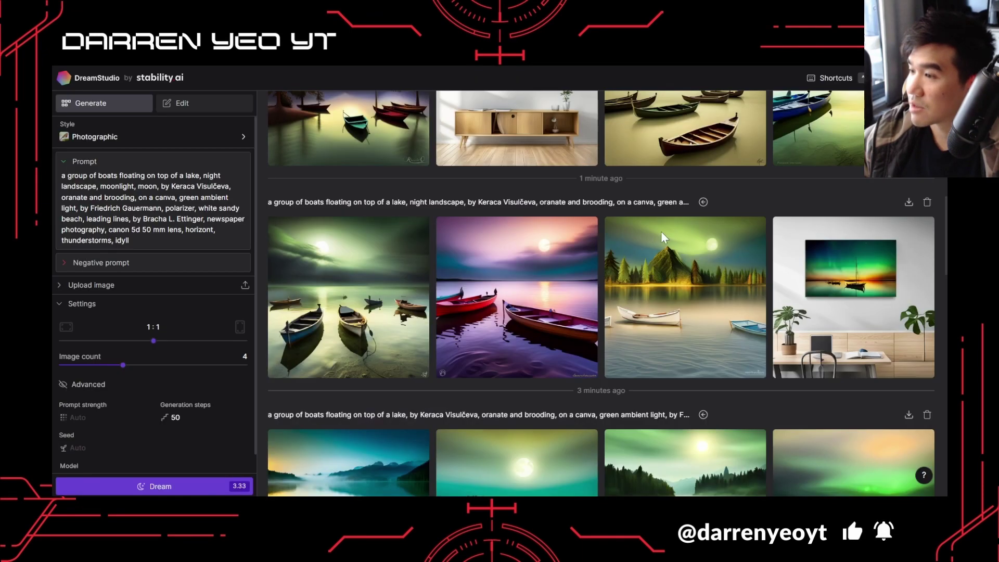
click(491, 309)
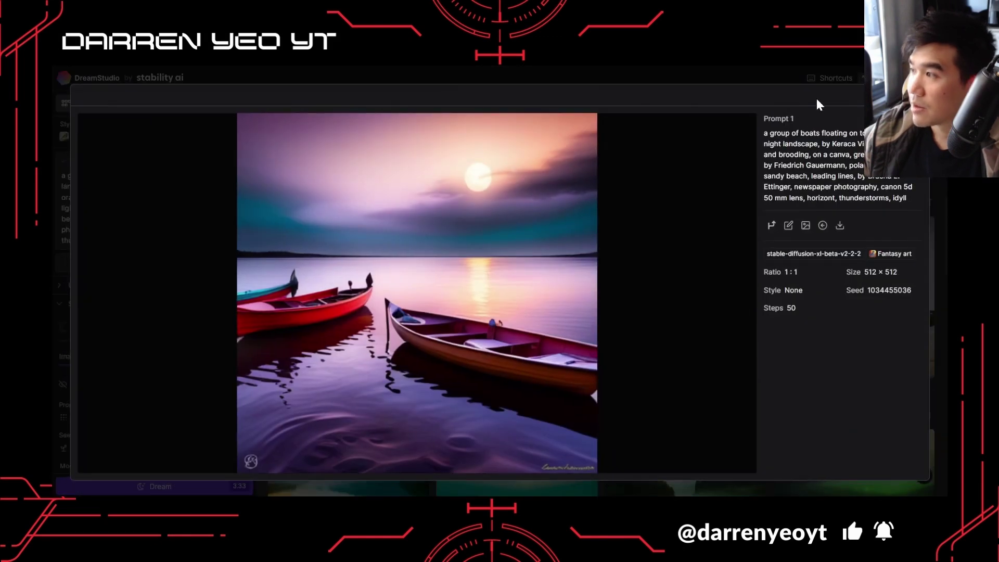
key(Escape)
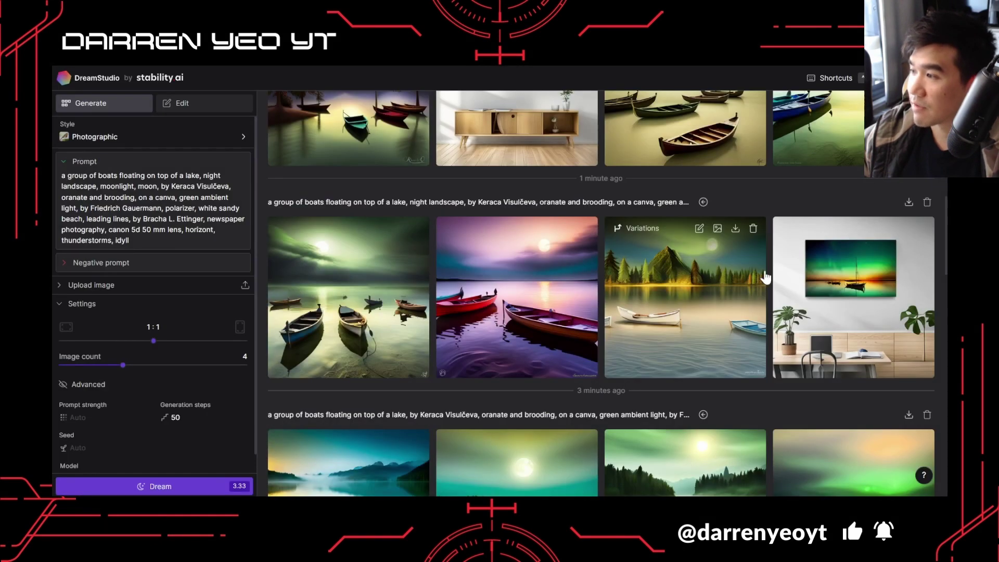
scroll(539, 256, up, 5)
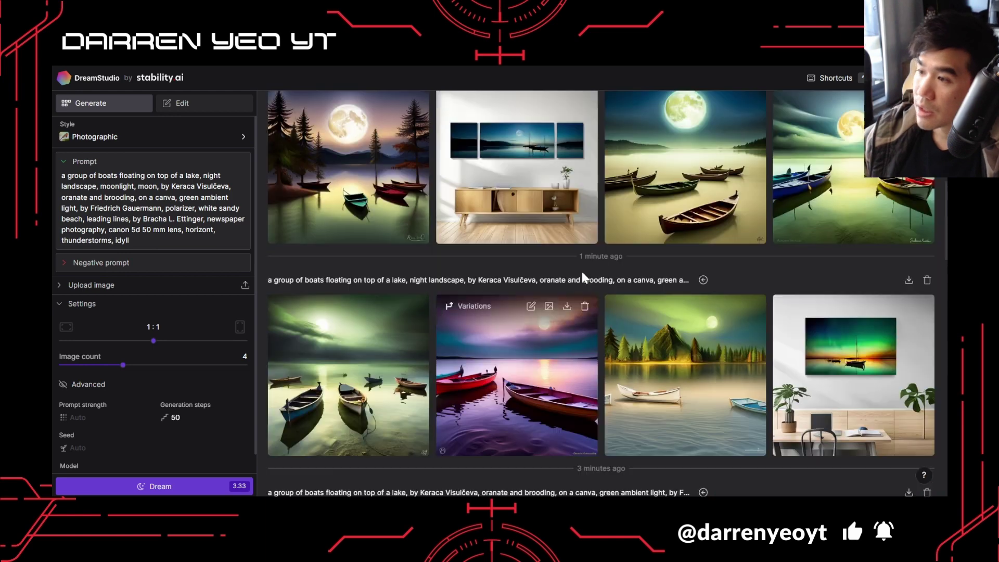
scroll(425, 263, up, 4)
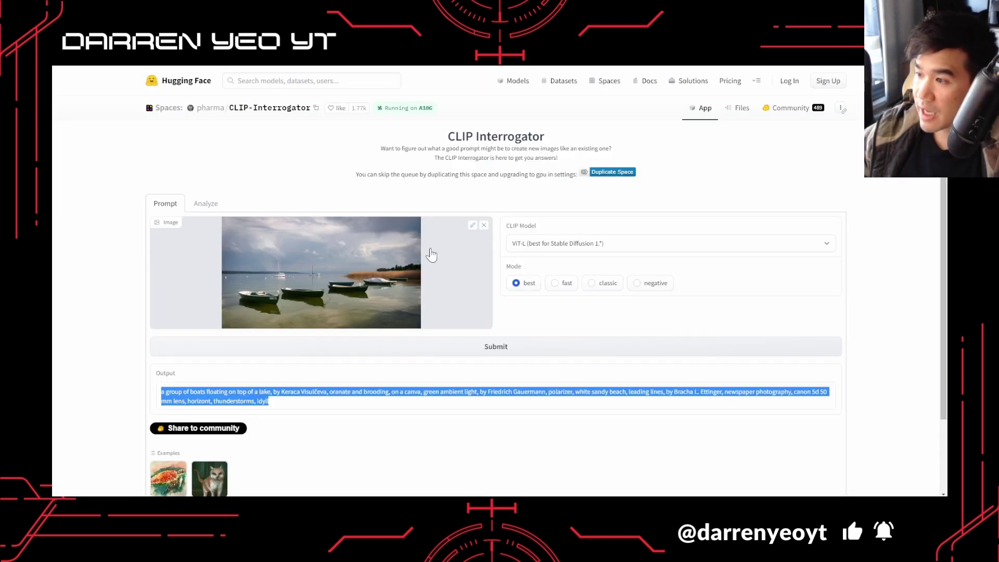
Step: Switch to CLIP Interrogator, replace the boat photo with the old car and abandoned house photo, and generate its prompt
click(485, 226)
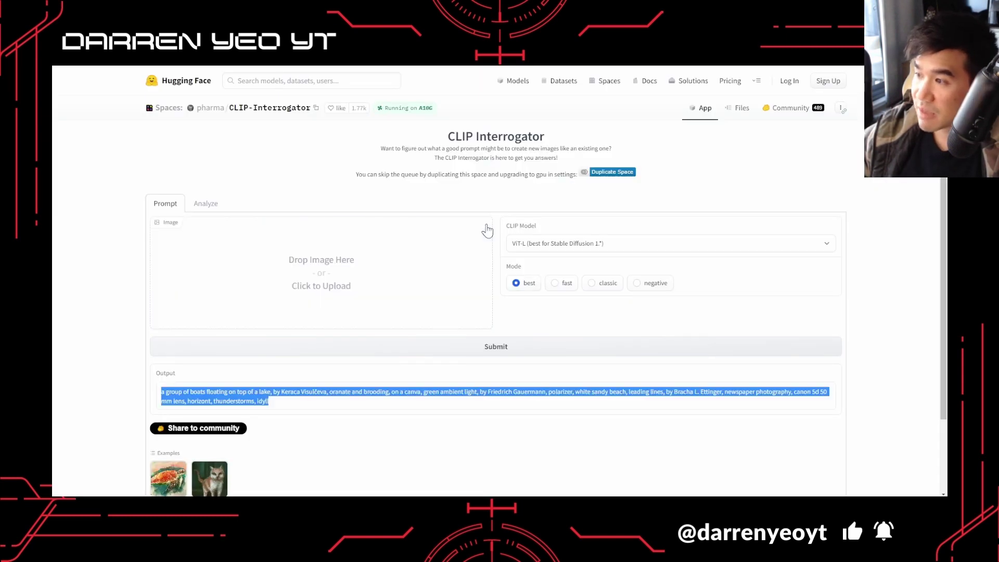
click(383, 271)
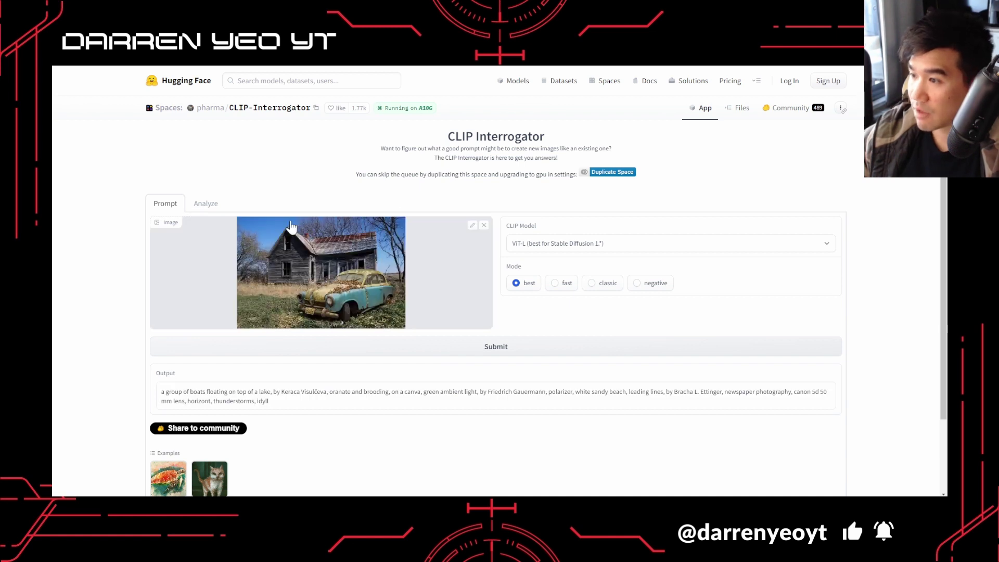
click(535, 347)
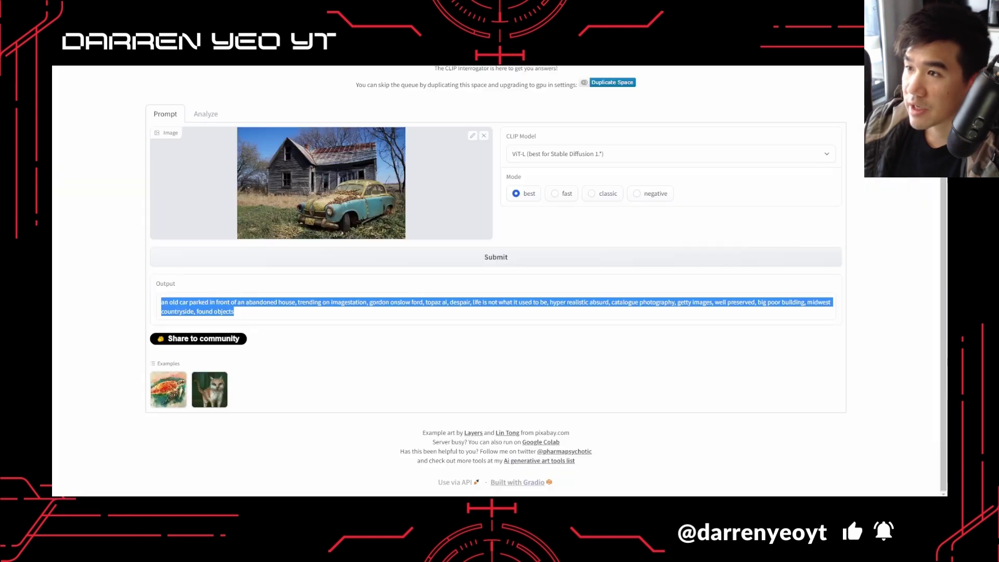
double_click(224, 311)
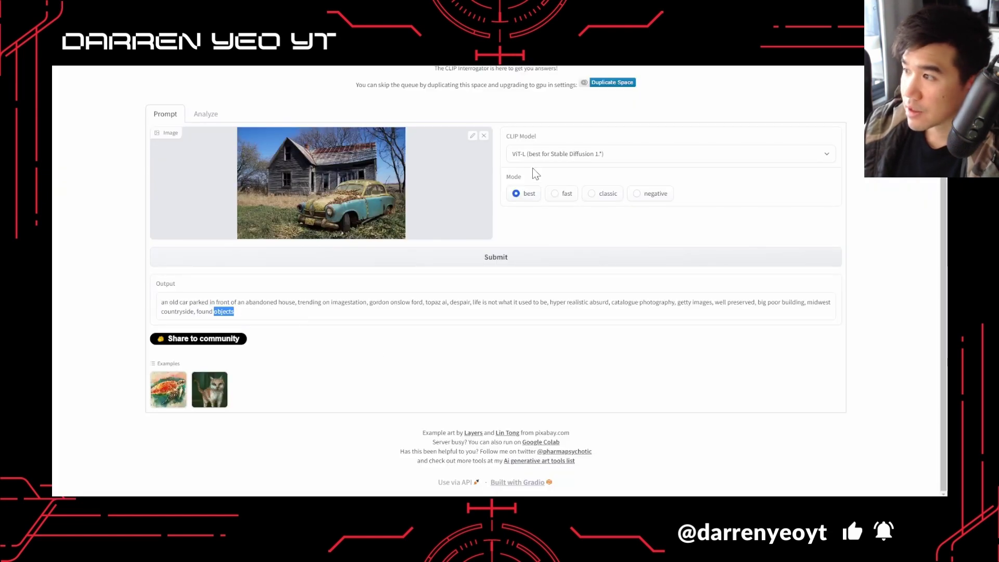
click(235, 302)
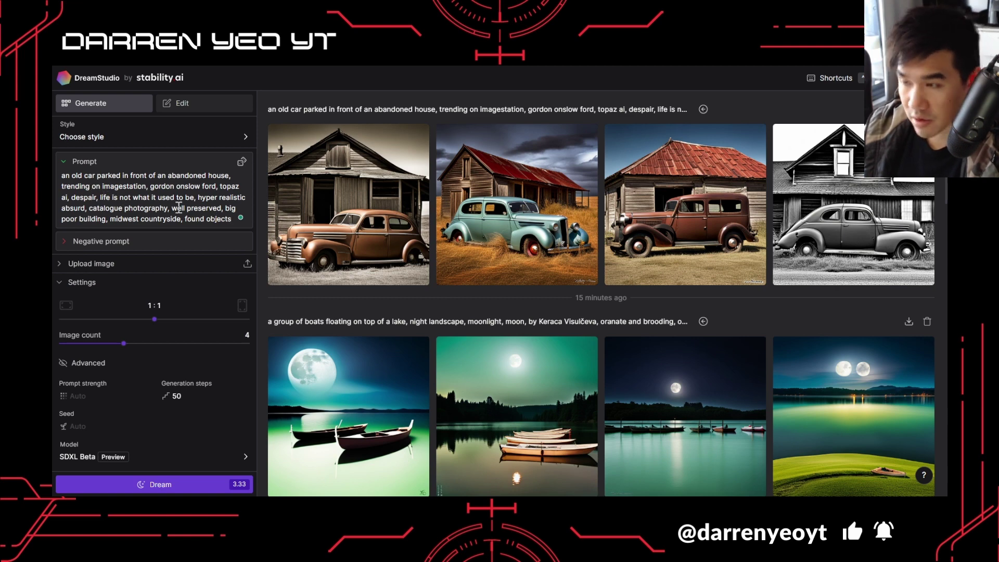
Step: Generate a set of images from the old car prompt with the Photographic style
click(198, 198)
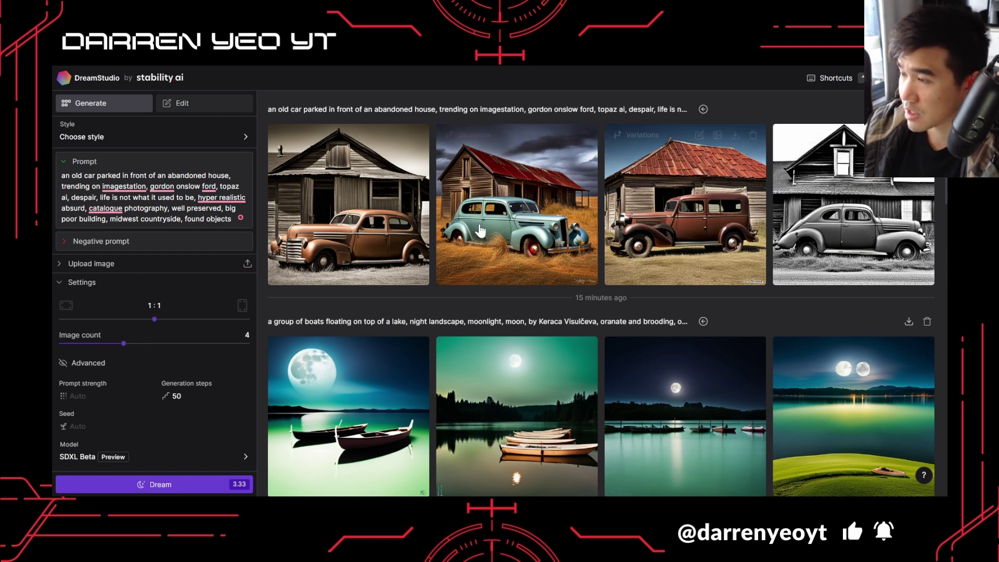
click(217, 141)
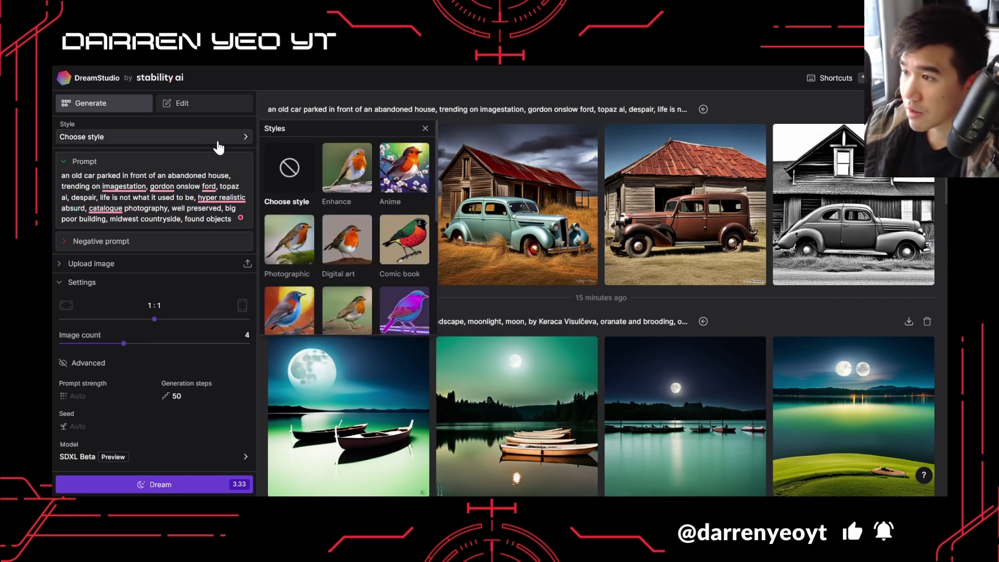
click(233, 143)
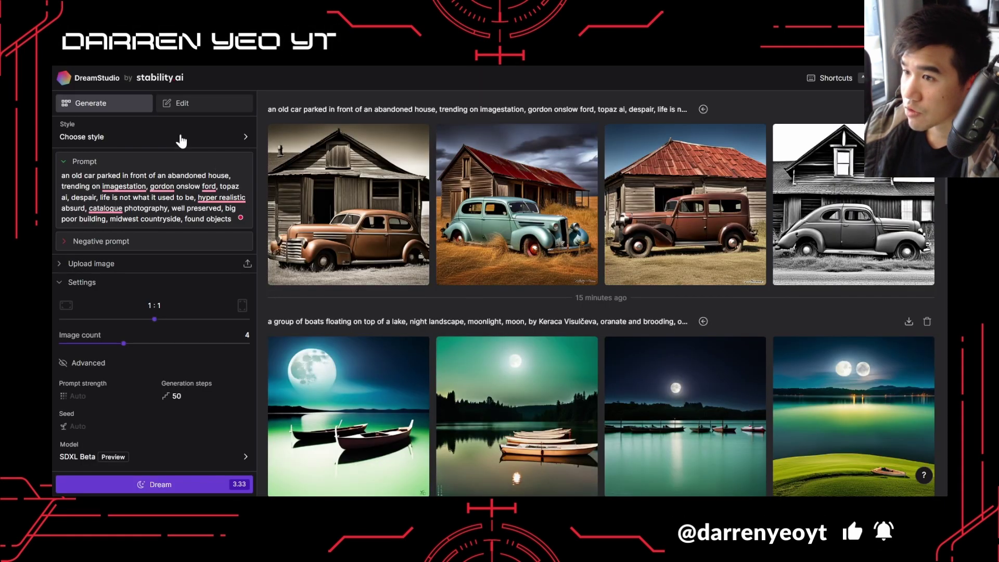
click(203, 138)
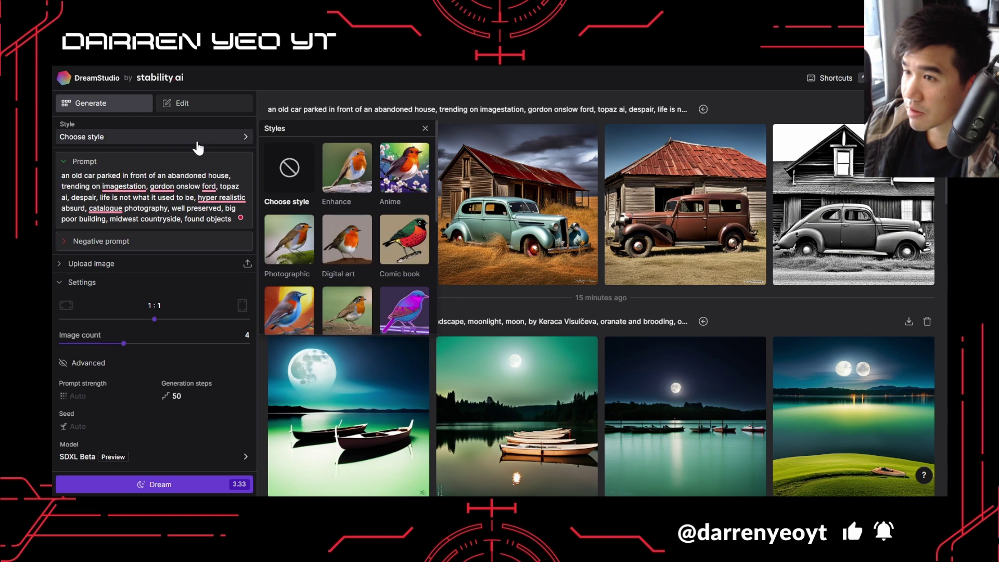
click(294, 264)
click(152, 482)
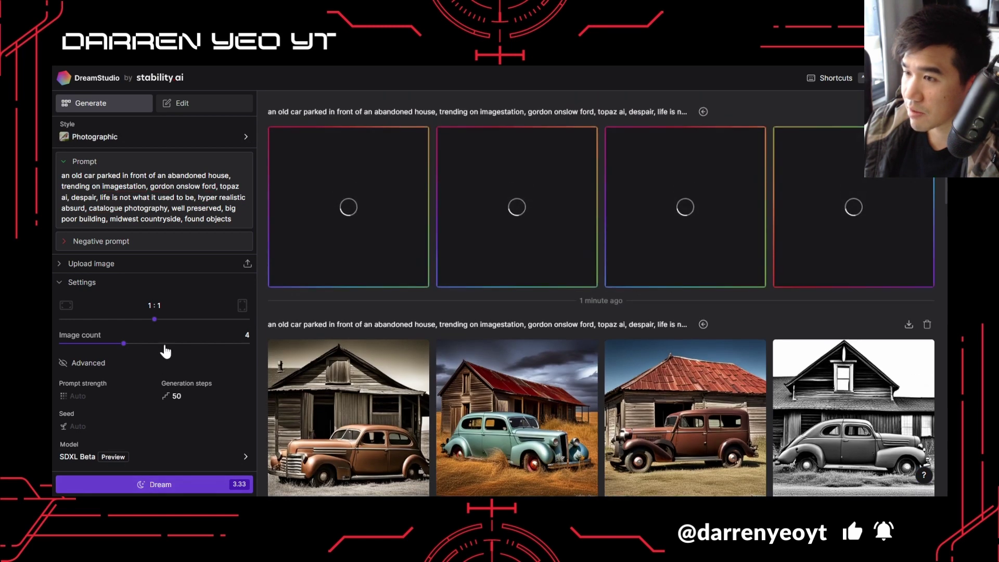
Step: Add "rusty" after "an old" in the car prompt and generate another set of images
click(75, 176)
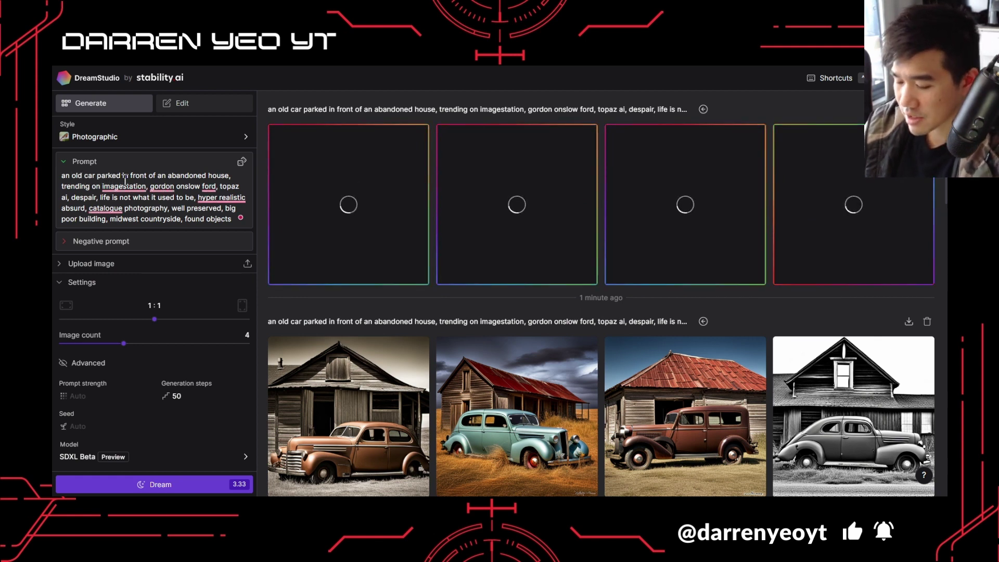
key(ctrl+Right)
key(BackSpace)
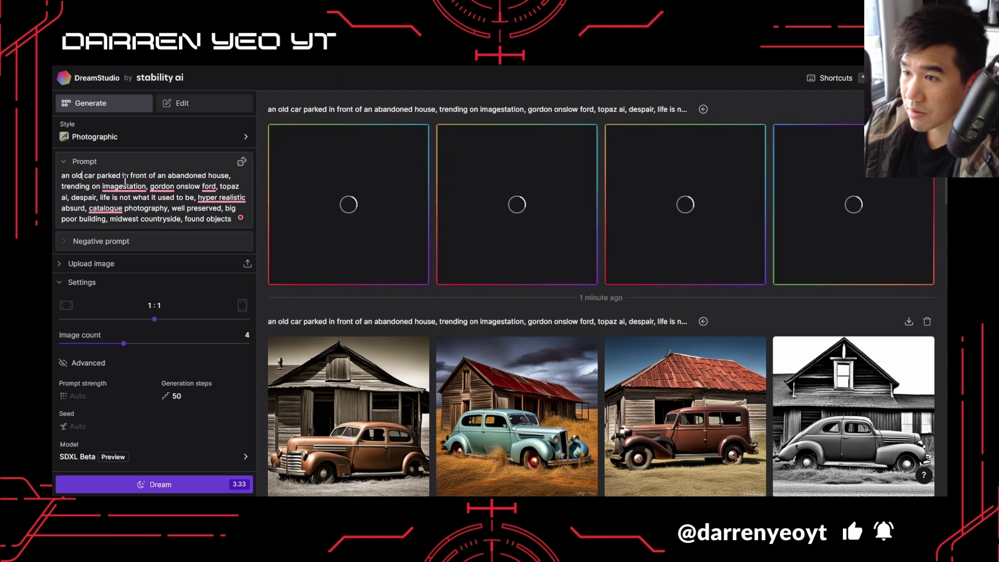
text(rust)
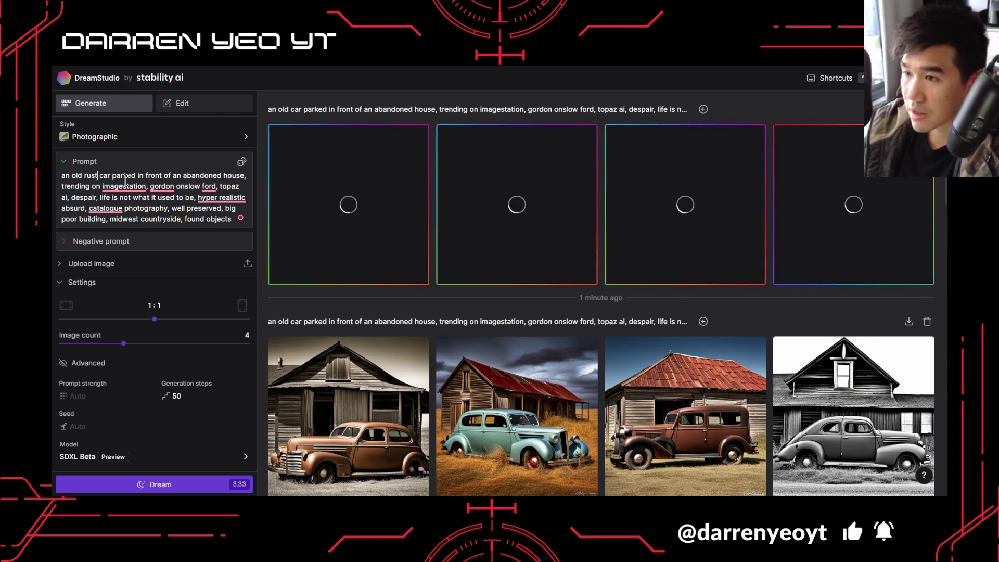
text(y)
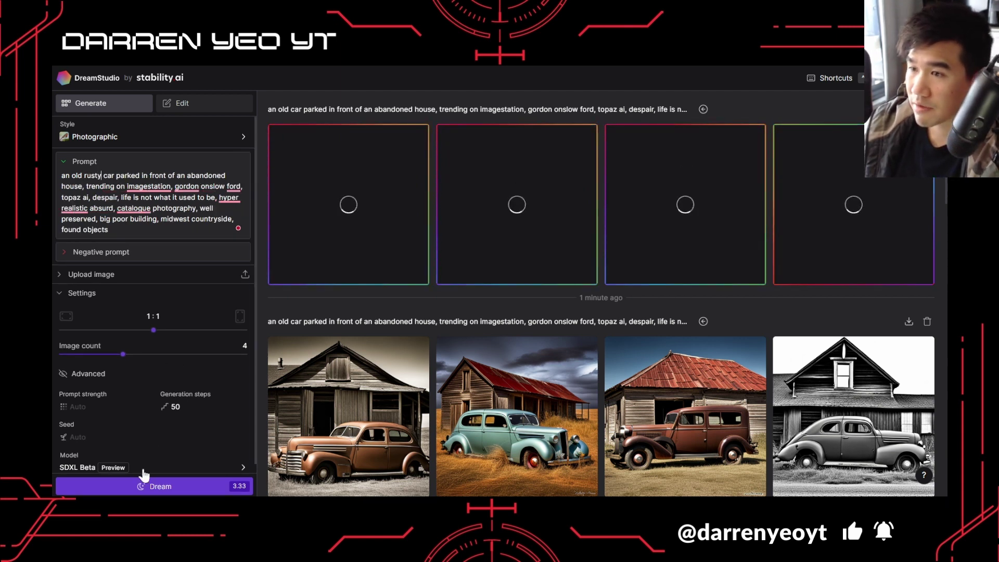
click(154, 486)
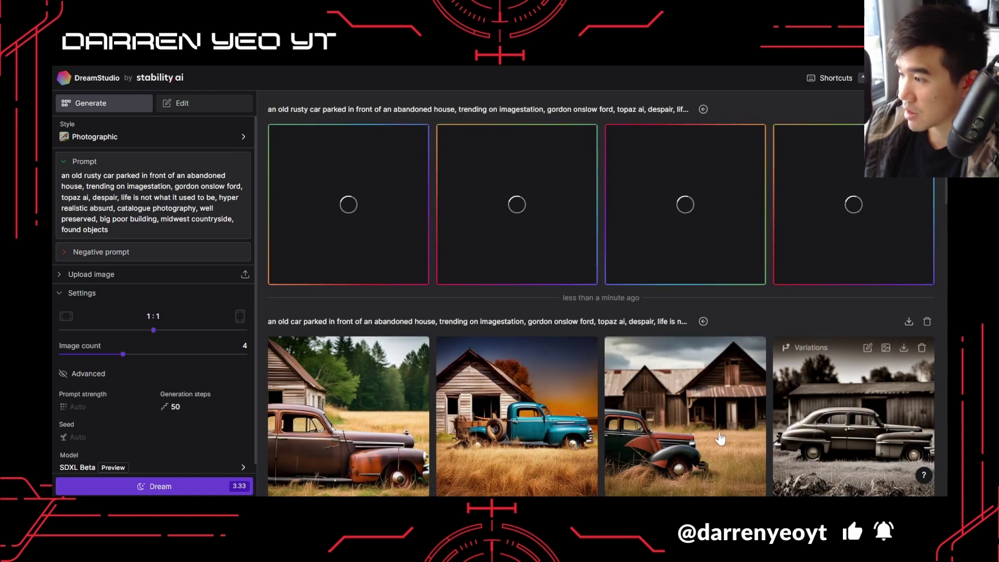
Step: Compare the old car prompt's Photographic images with the set generated without a style
scroll(516, 296, down, 3)
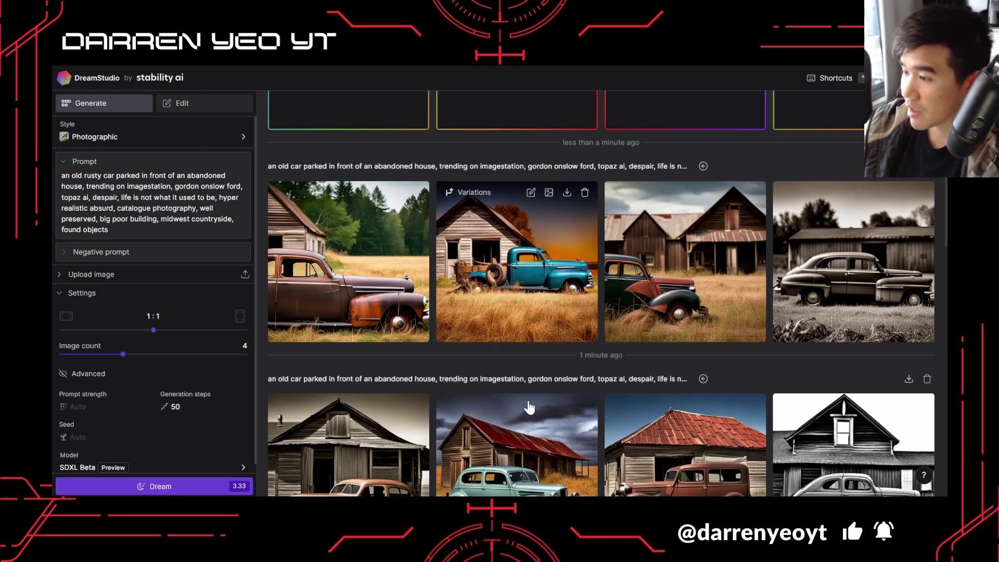
scroll(527, 401, down, 3)
scroll(523, 397, up, 3)
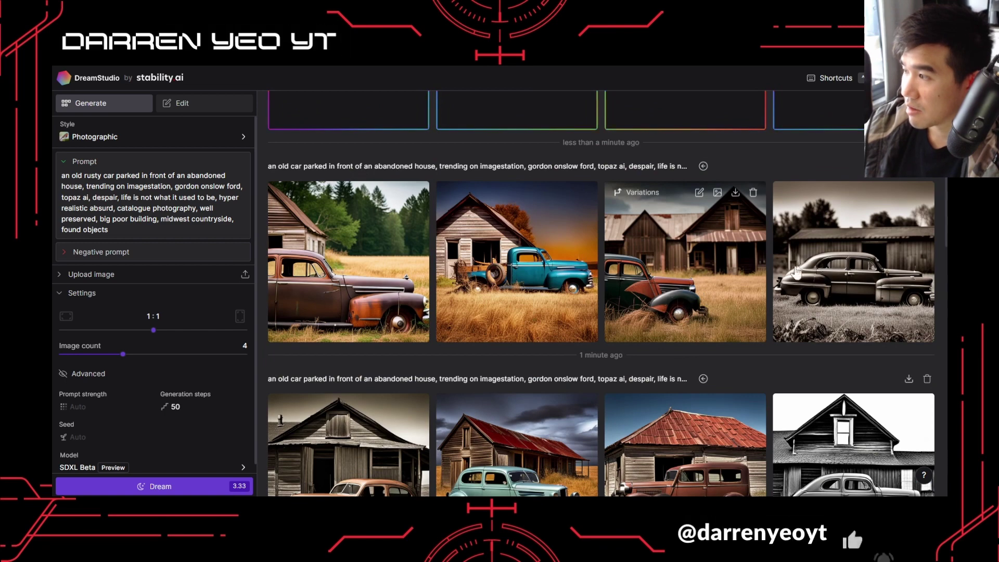
scroll(559, 314, up, 3)
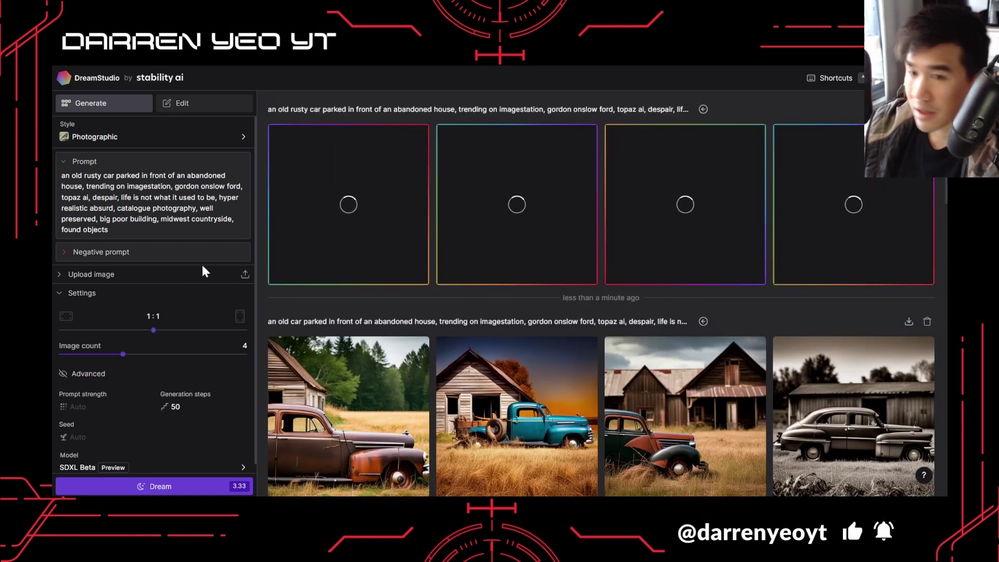
Step: Set the aspect ratio to 4:3 and generate a new set from the old rusty car prompt
scroll(179, 443, down, 1)
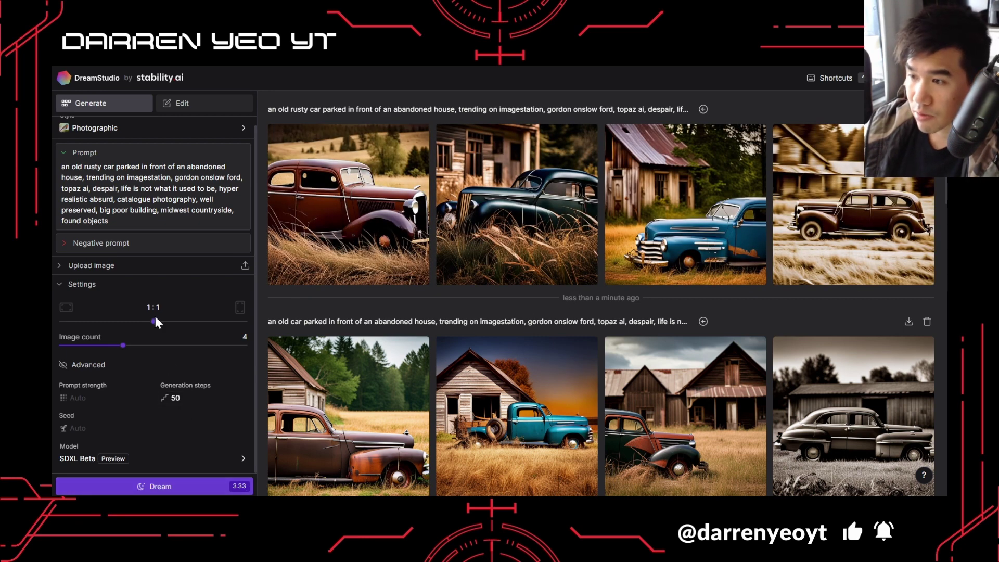
drag(153, 321, 114, 322)
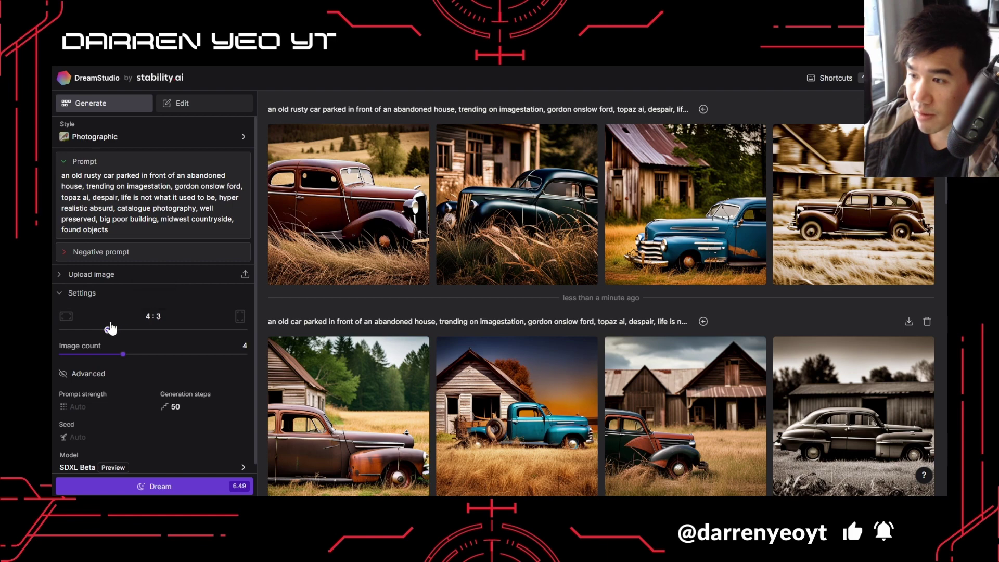
click(181, 485)
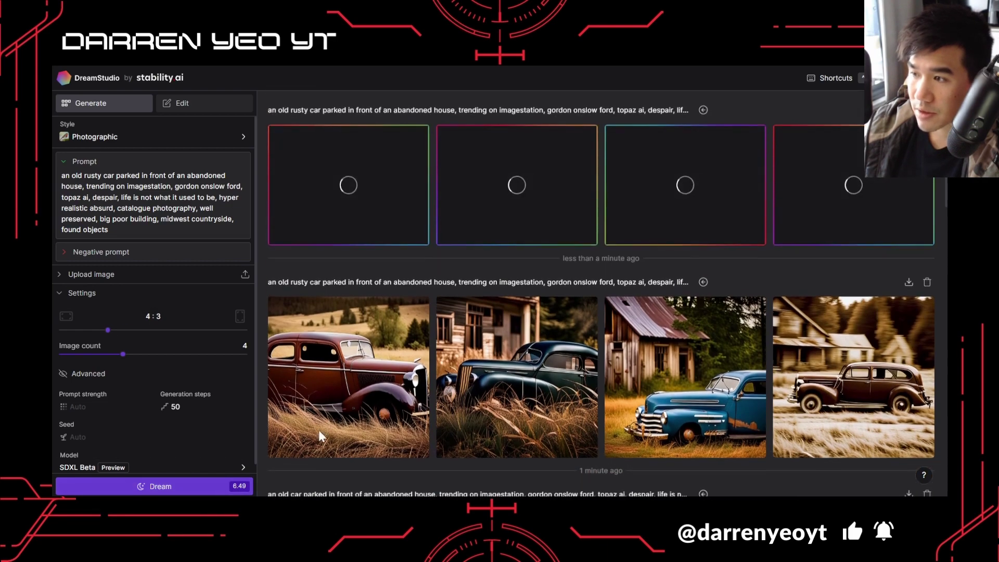
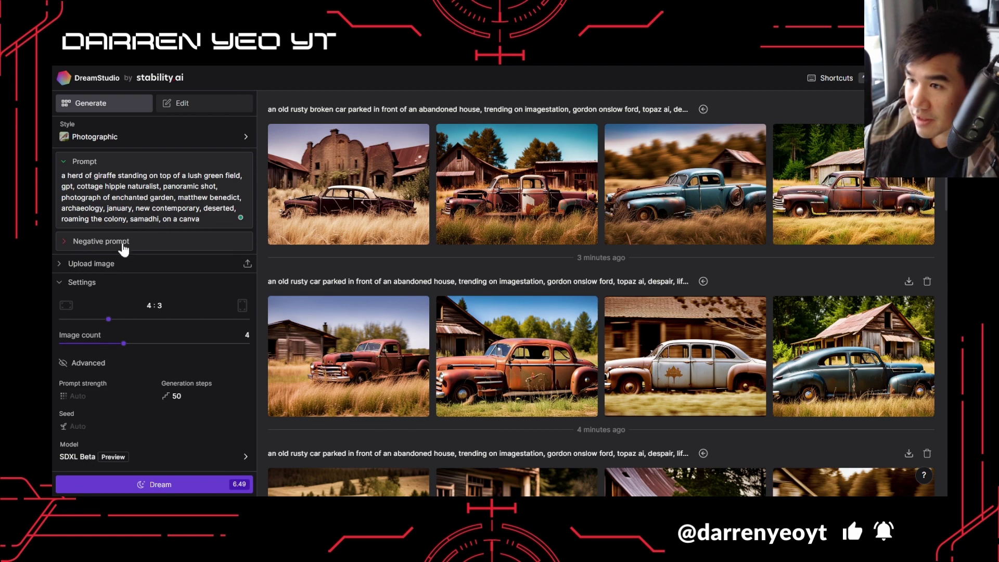
Step: Generate images from the giraffe herd prompt and look back through the earlier old car image sets
click(177, 488)
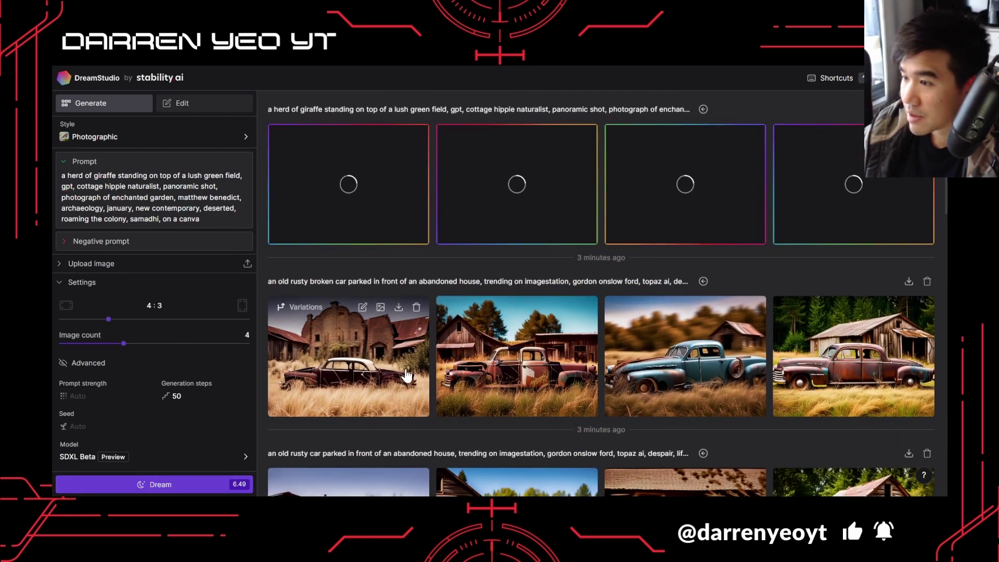
scroll(406, 375, down, 10)
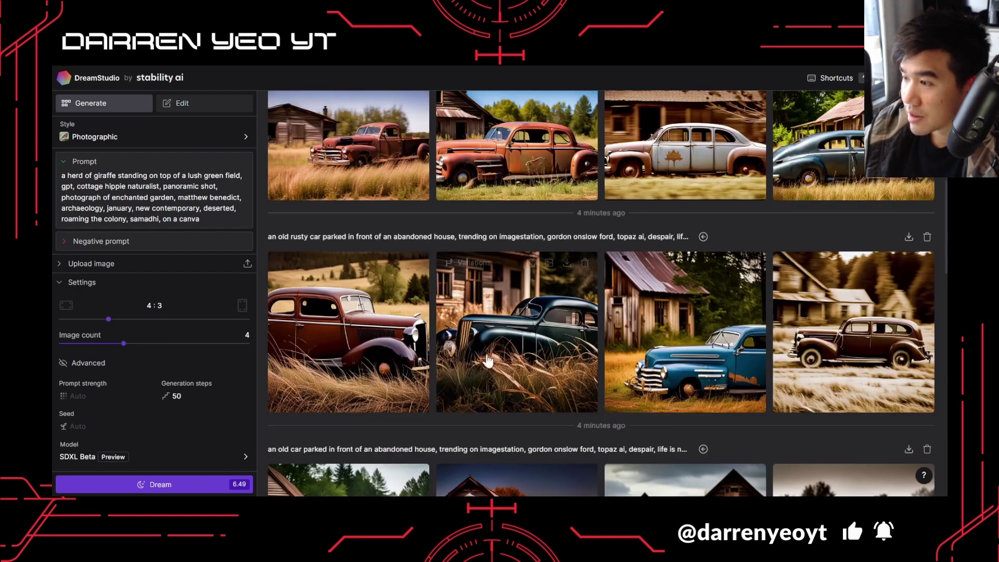
scroll(487, 360, down, 3)
scroll(508, 331, down, 3)
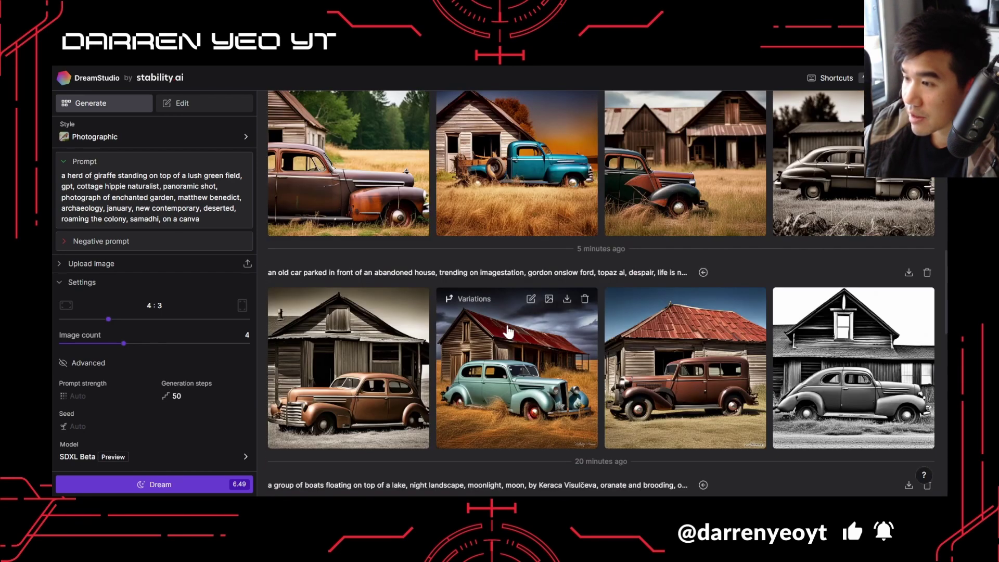
Step: Set the aspect ratio to 7:4 and generate another set of images from the giraffe herd prompt
scroll(508, 394, up, 10)
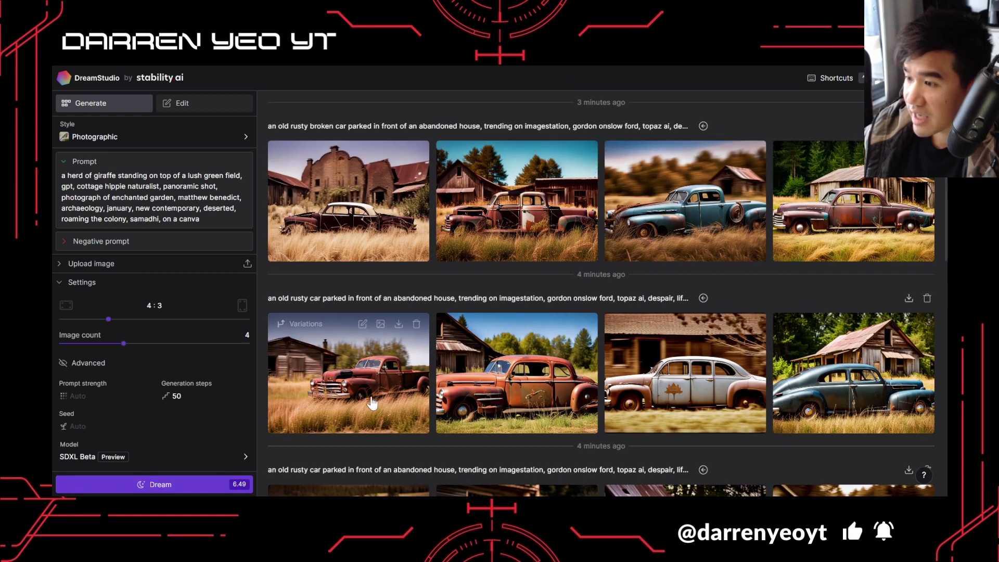
key(ctrl+Return)
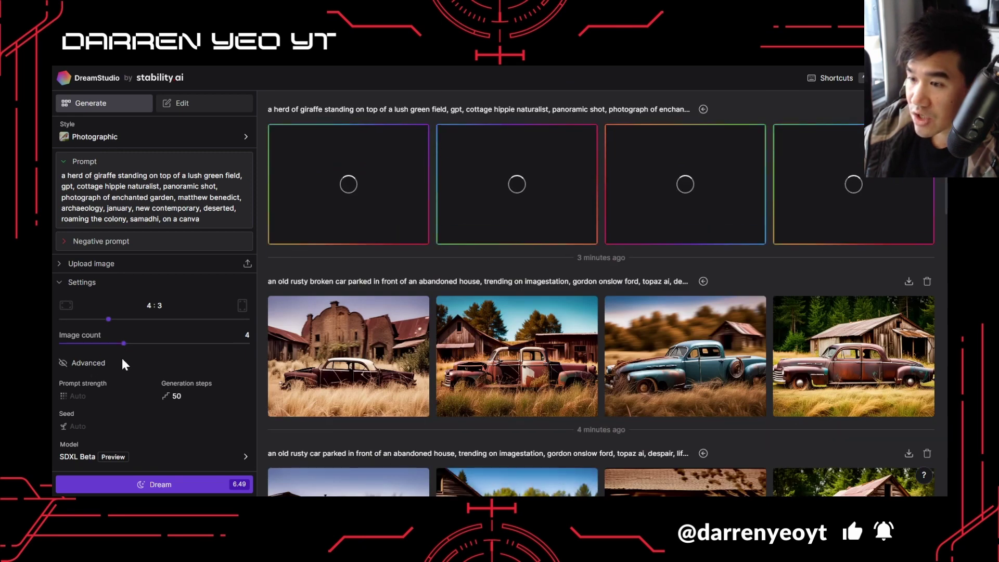
drag(87, 322, 57, 317)
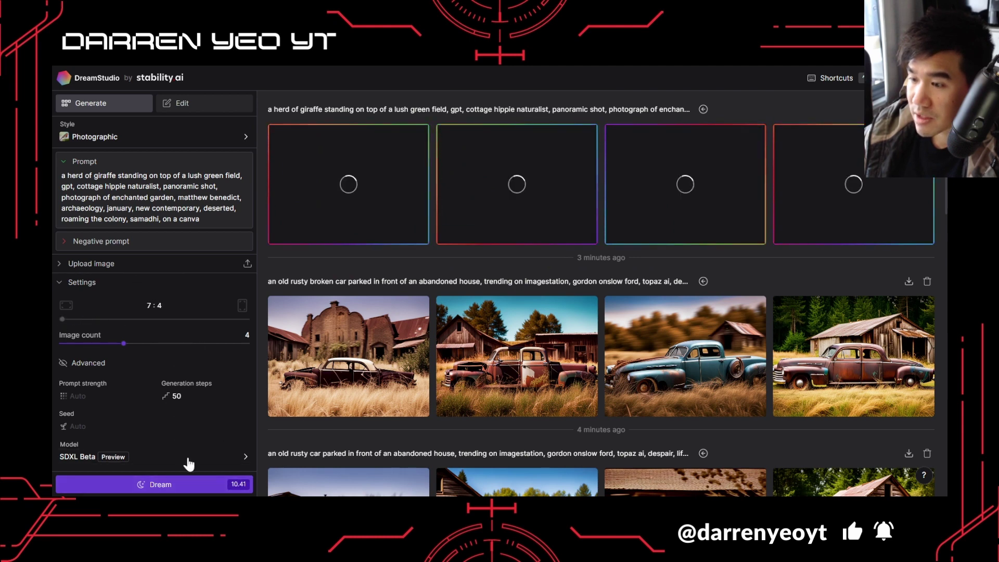
click(198, 485)
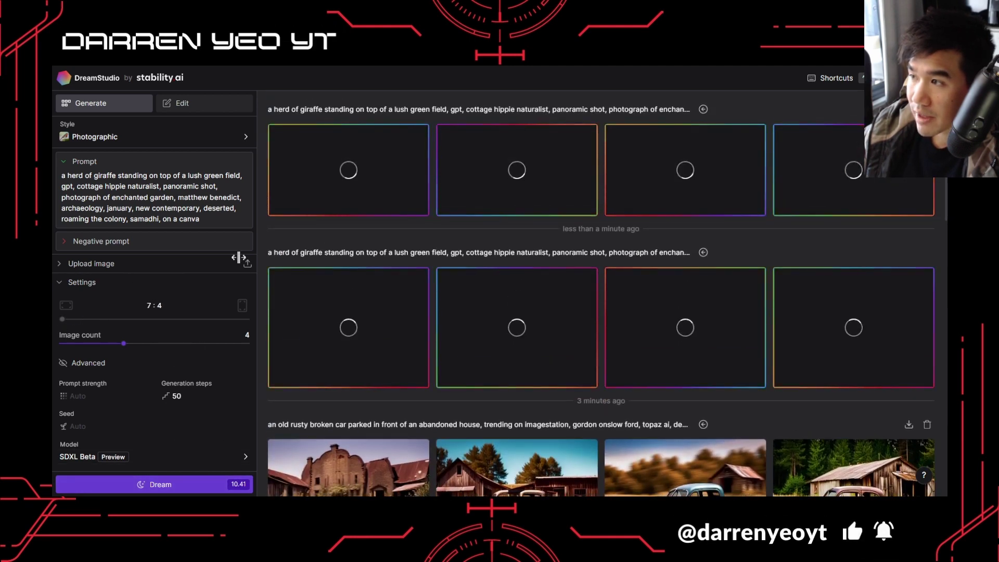
Step: Try to replace "herd of giraffe" with "field with trees" at the start of the prompt
double_click(99, 176)
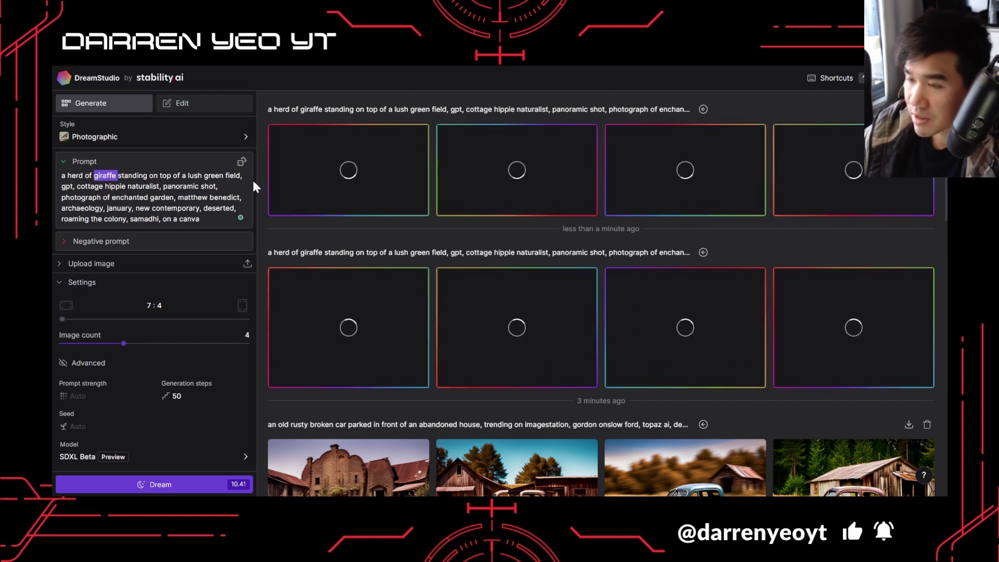
key(BackSpace)
key(BackSpace)
key(BackSpace)
key(BackSpace)
key(BackSpace)
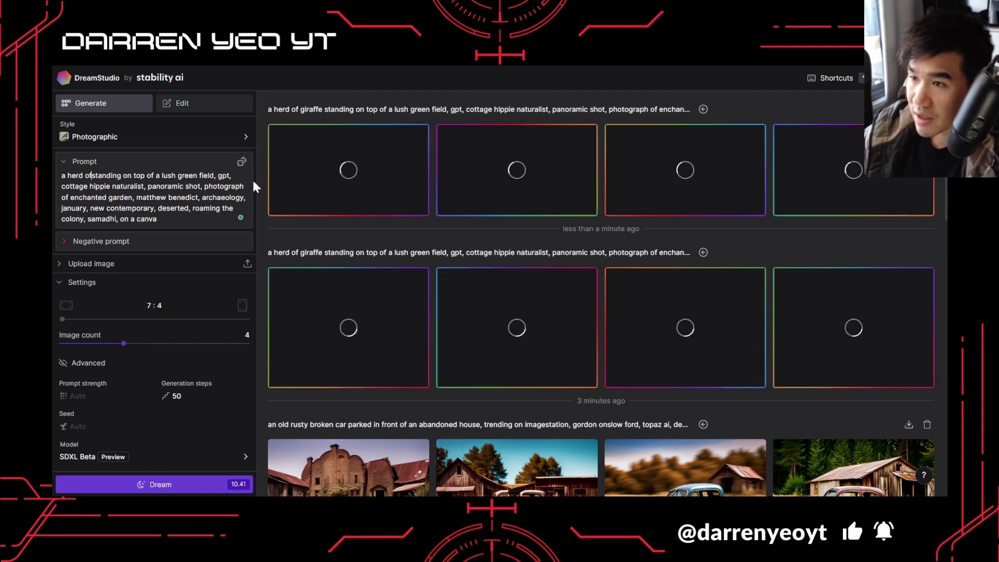
key(BackSpace)
key(BackSpace)
key(BackSpace)
key(BackSpace)
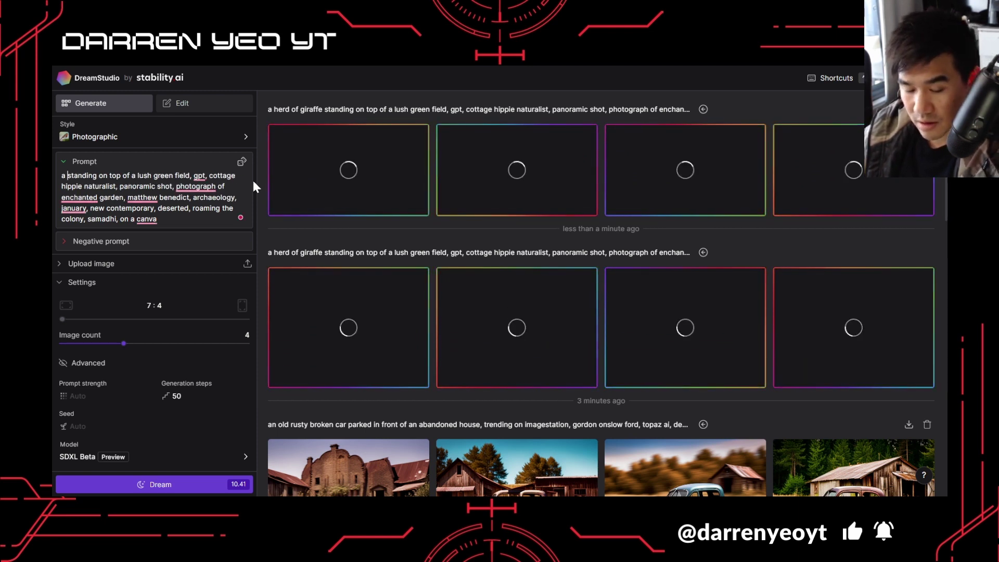
text(fe)
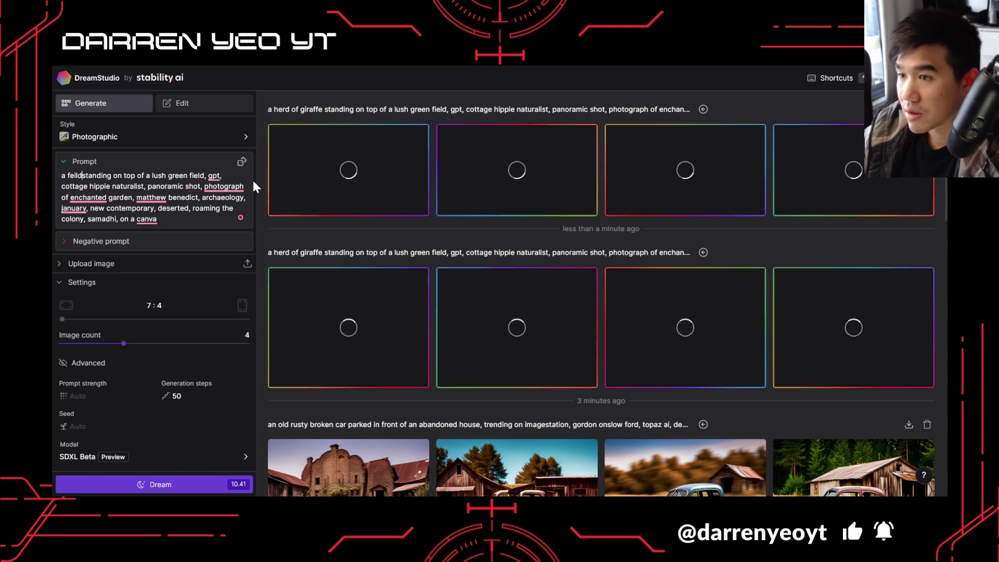
key(BackSpace)
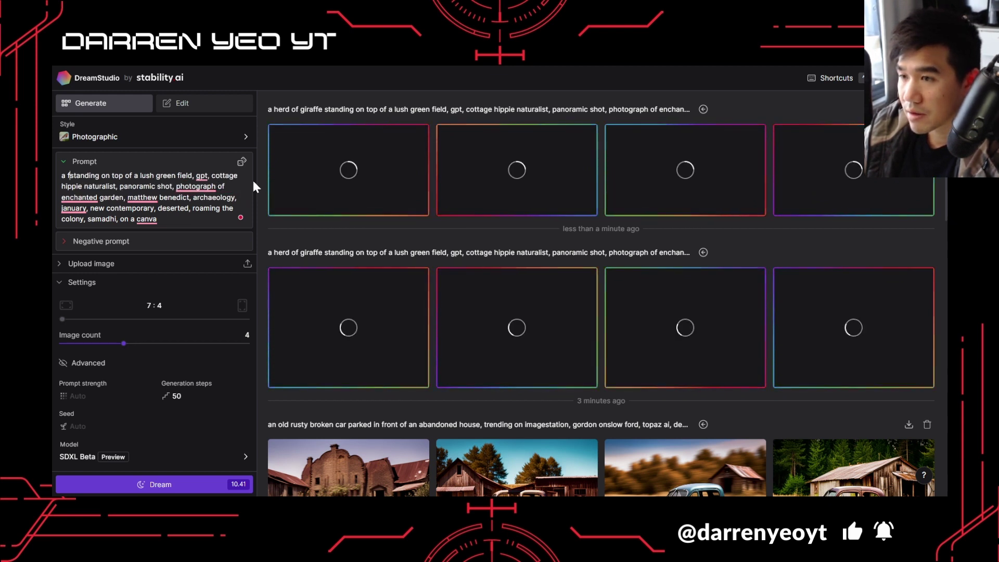
text(ield )
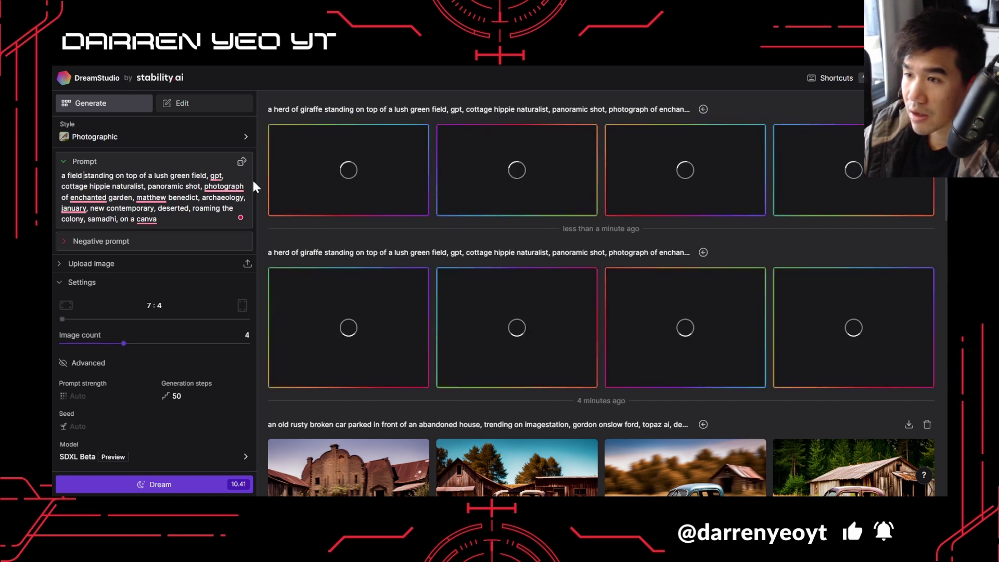
text(with trees)
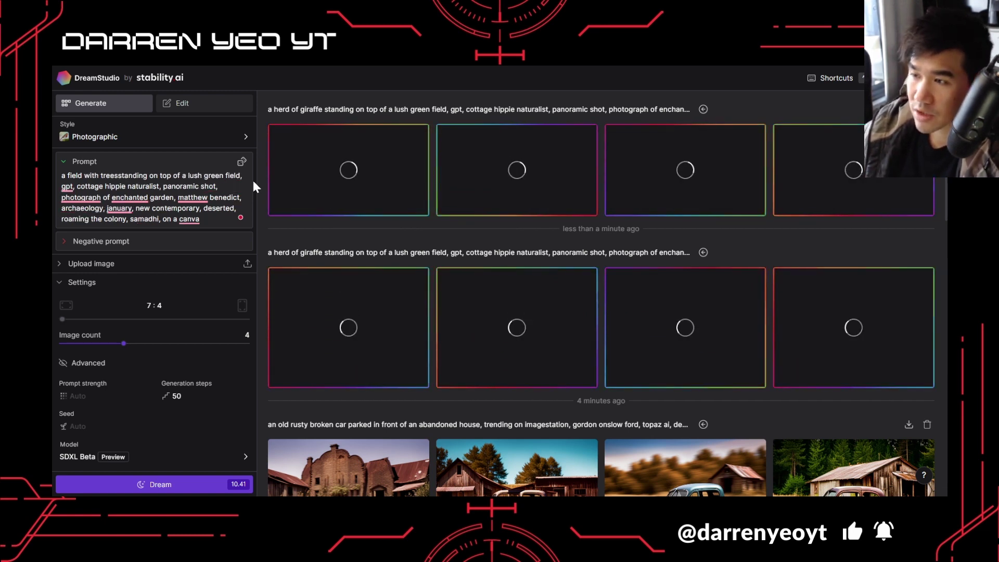
Step: Rewrite the prompt's opening as "a lush green field with trees" and generate a set of images
drag(181, 176, 61, 176)
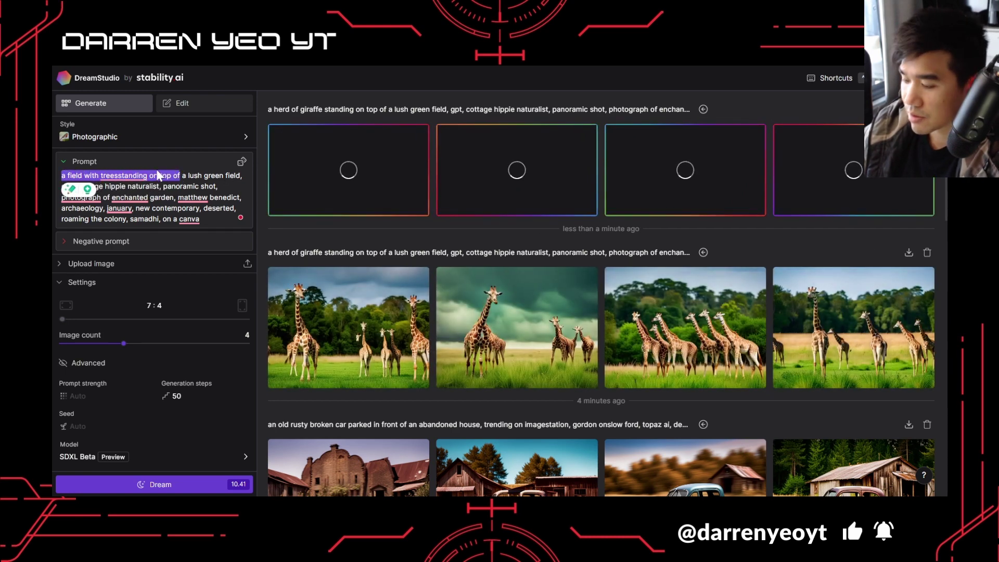
key(BackSpace)
key(ctrl+Right)
key(ctrl+Right)
key(ctrl+Right)
key(ctrl+Right)
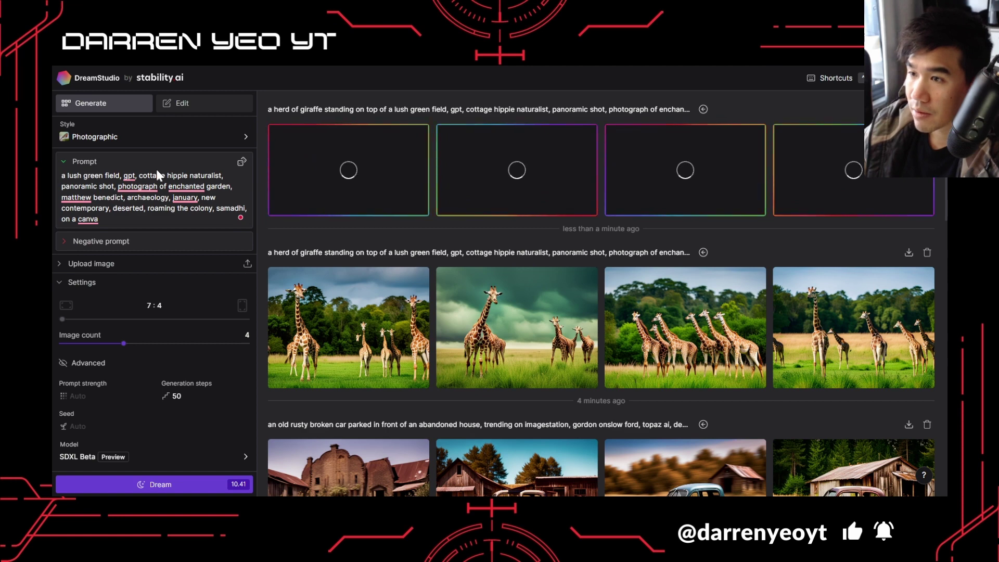
text(with trees)
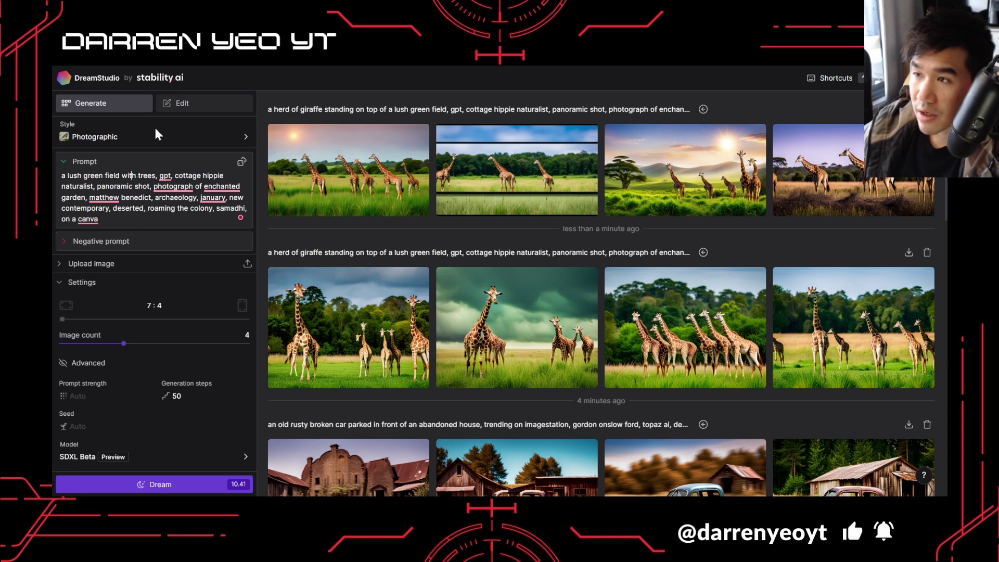
click(241, 161)
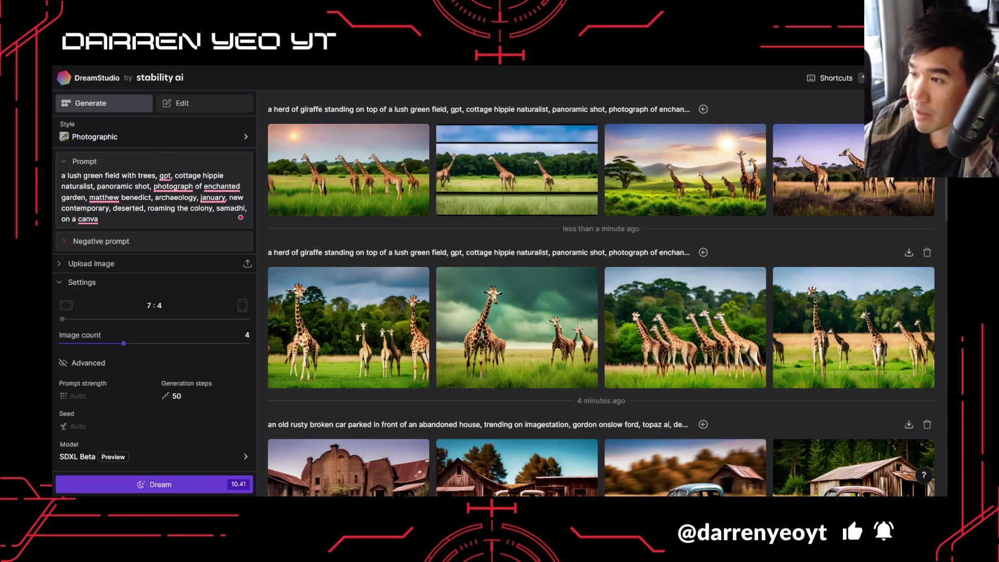
click(140, 486)
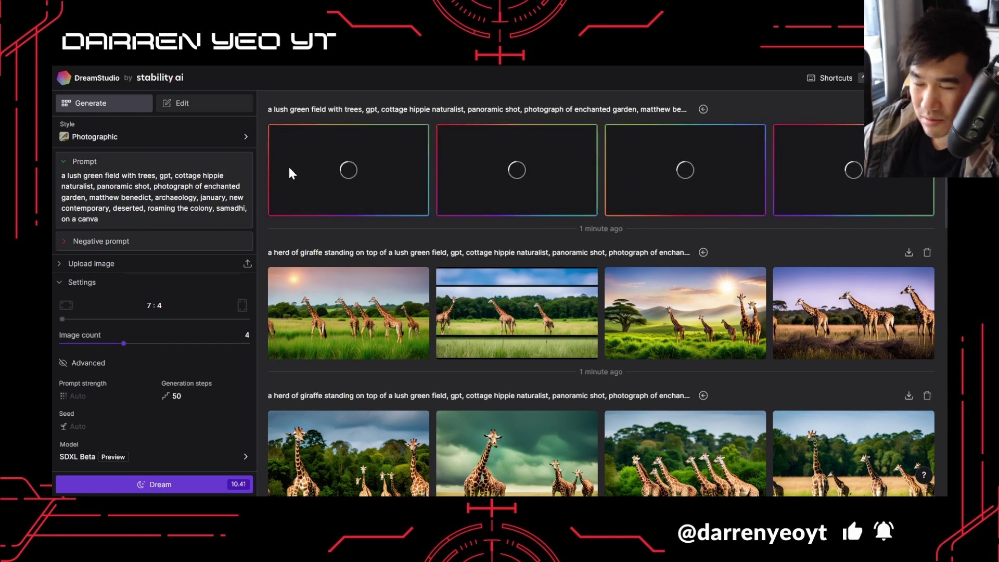
Step: Look back through the giraffe and old broken car image sets while the new images generate
scroll(406, 224, down, 5)
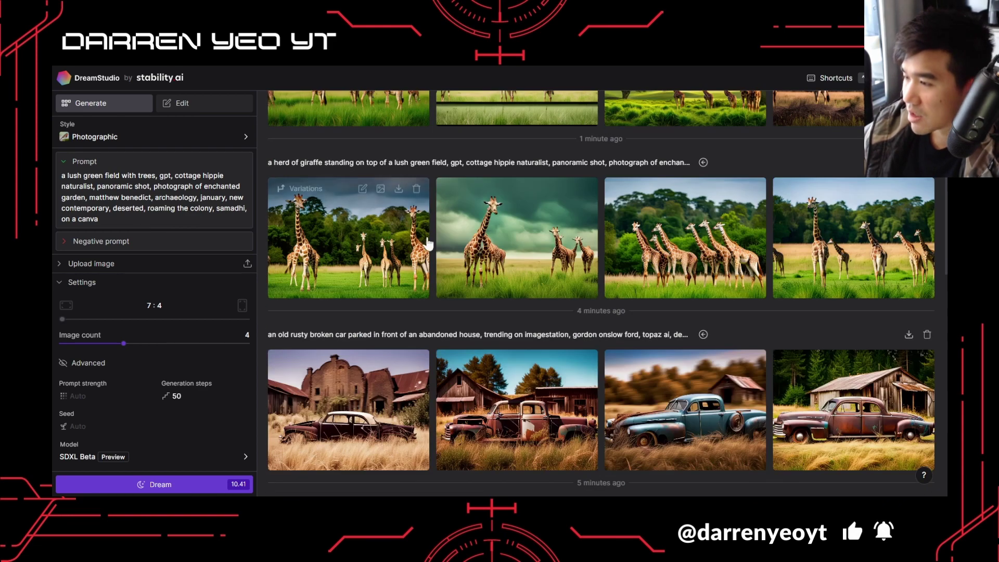
scroll(427, 243, down, 5)
scroll(435, 240, up, 10)
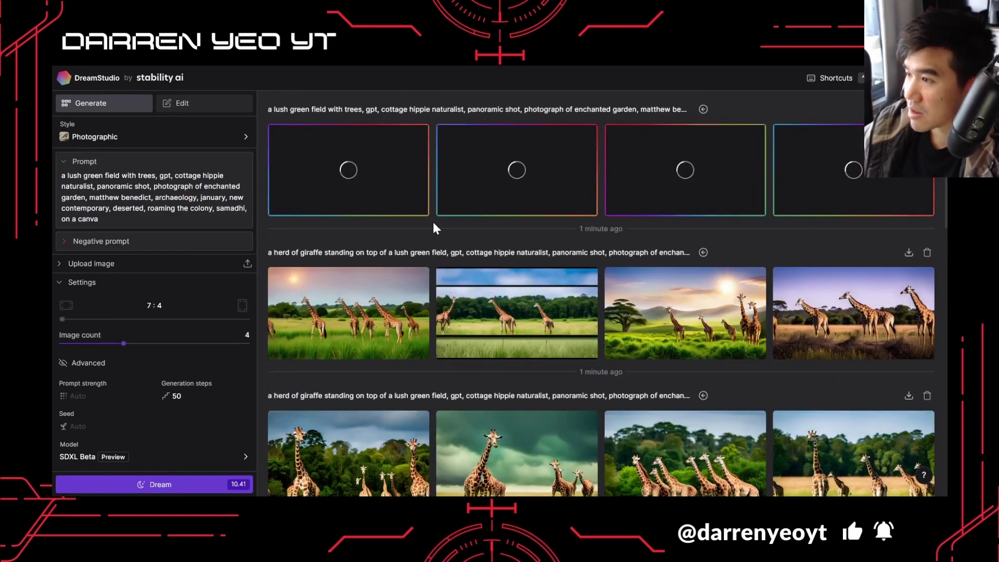
scroll(446, 231, down, 5)
scroll(504, 153, up, 5)
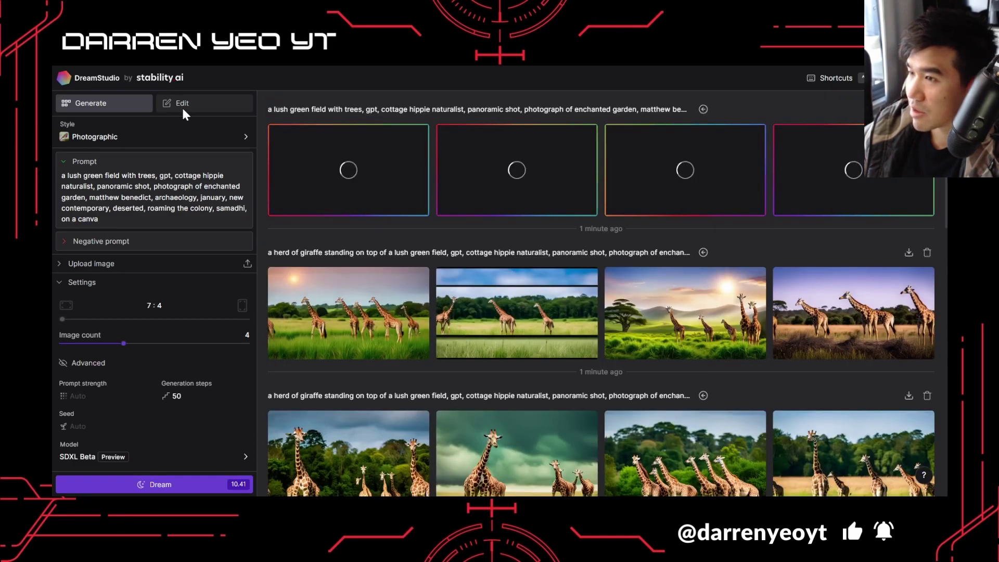
key(ctrl+Tab)
key(ctrl+Tab)
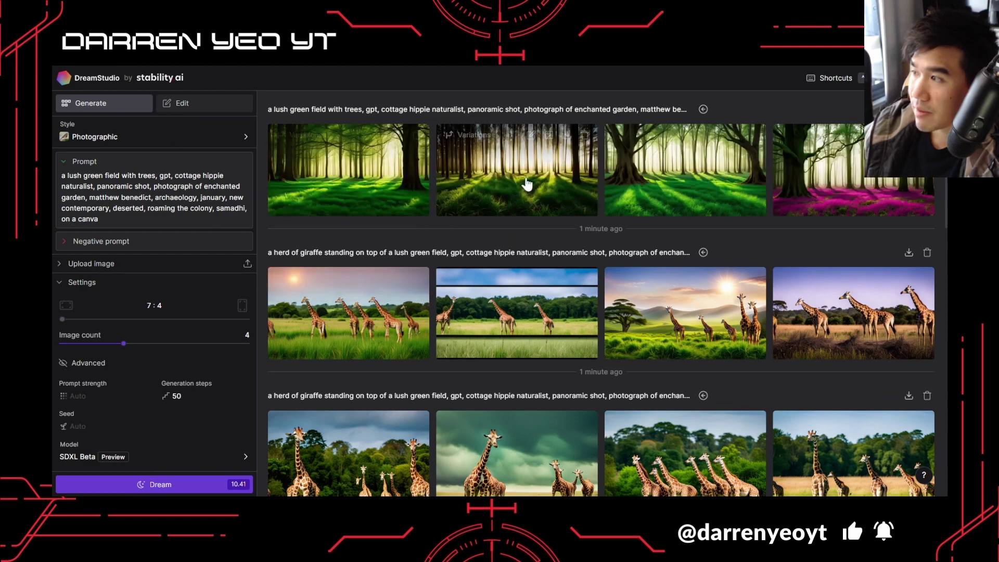
Step: View three of the lush green field images enlarged and compare them with the source photo in CLIP Interrogator
click(776, 191)
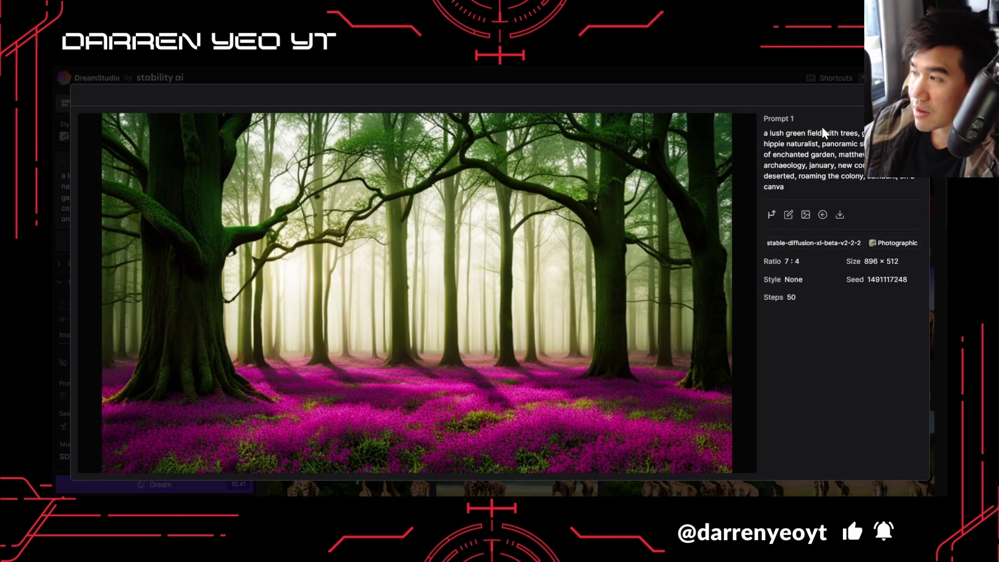
key(Escape)
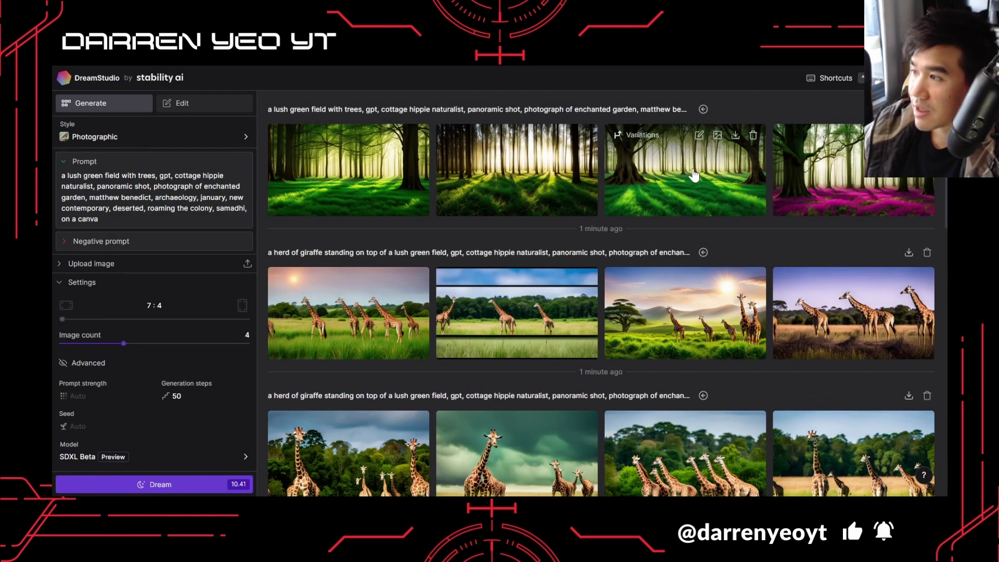
click(695, 175)
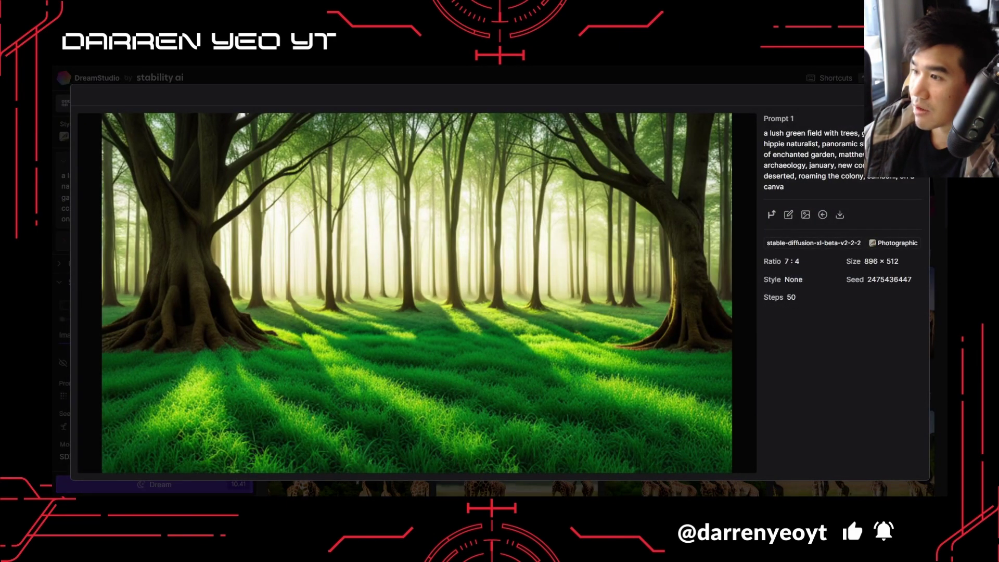
key(Escape)
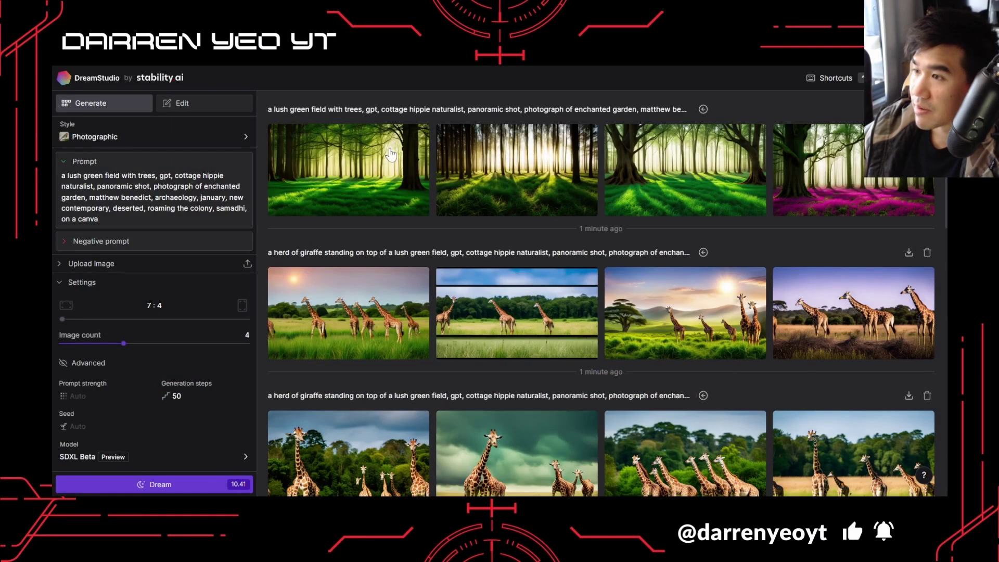
key(ctrl+Tab)
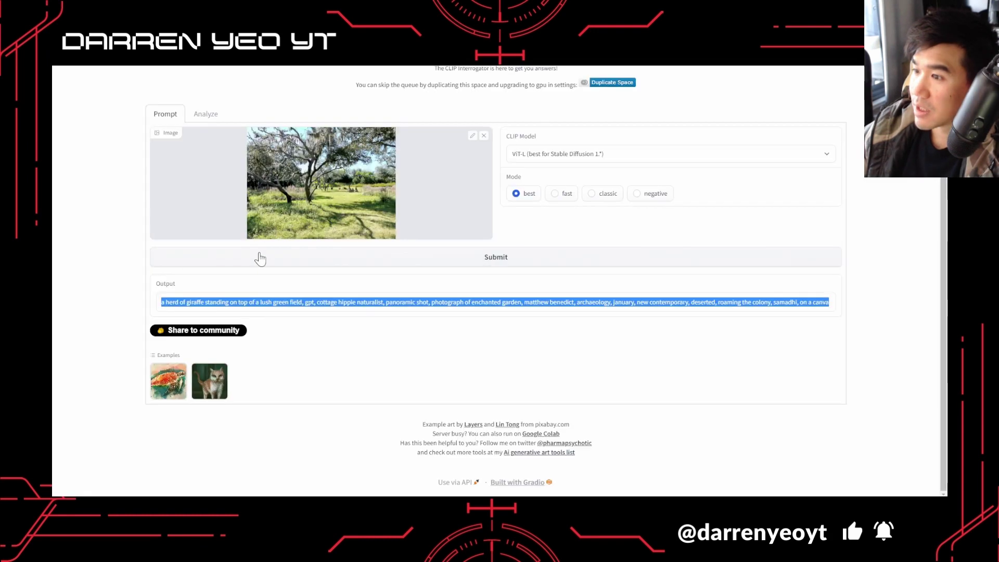
key(ctrl+Tab)
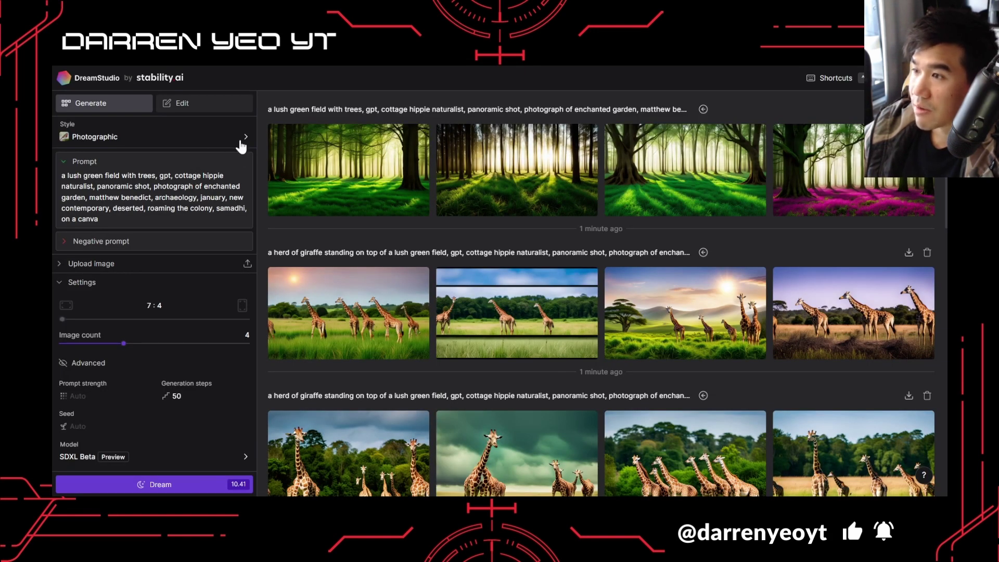
click(364, 175)
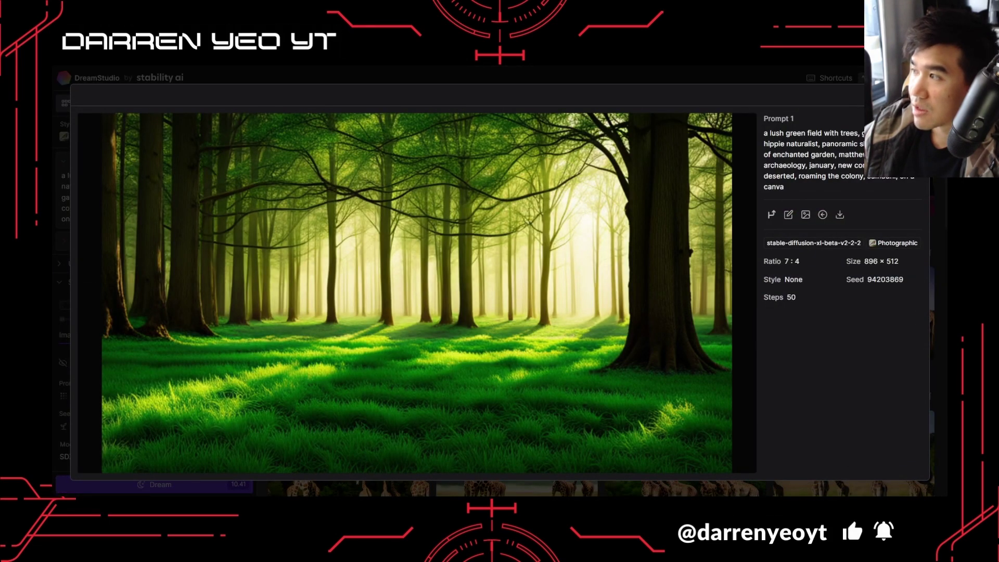
key(Escape)
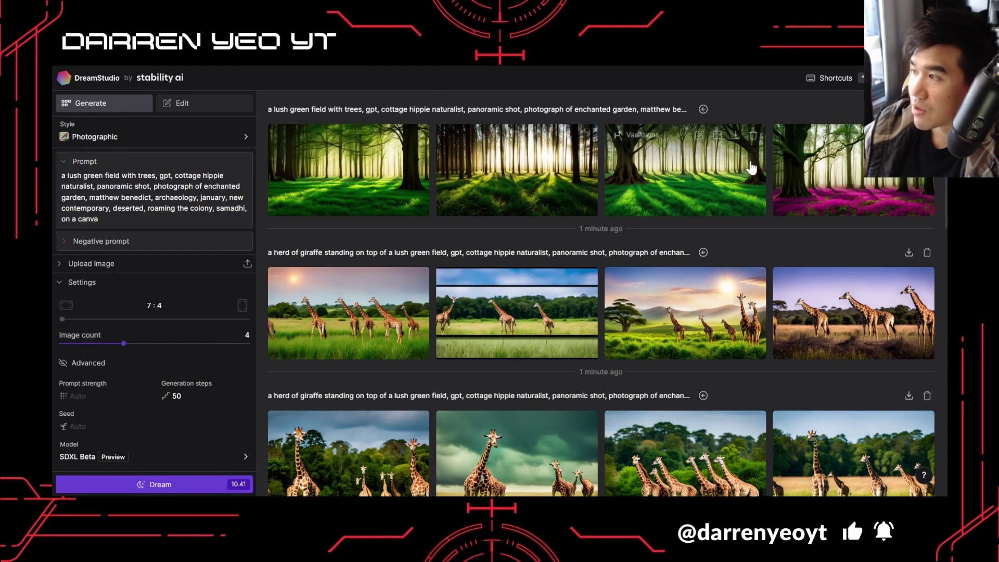
Step: Review the giraffe and old rusty car image sets in the generation history
scroll(520, 260, down, 6)
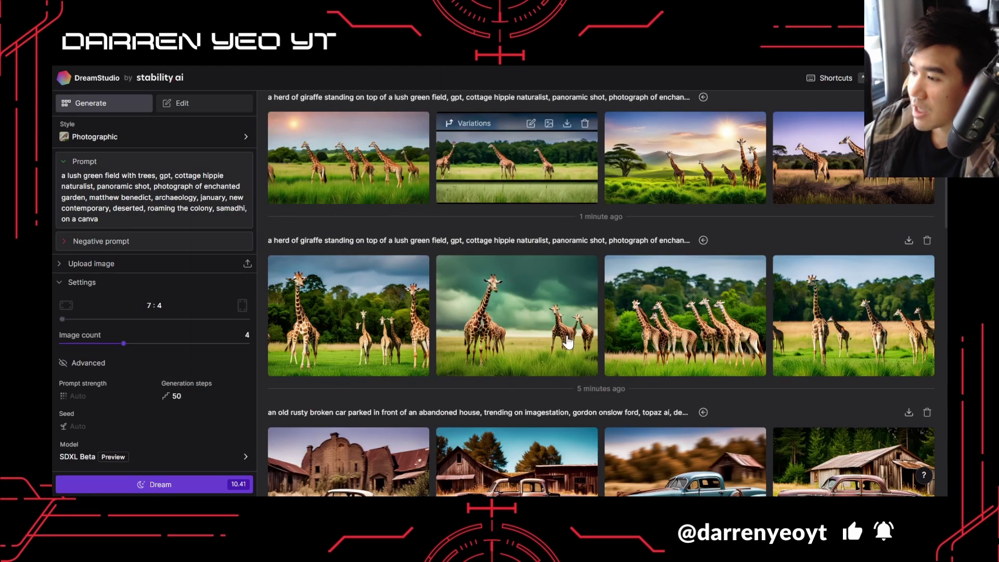
scroll(479, 311, down, 5)
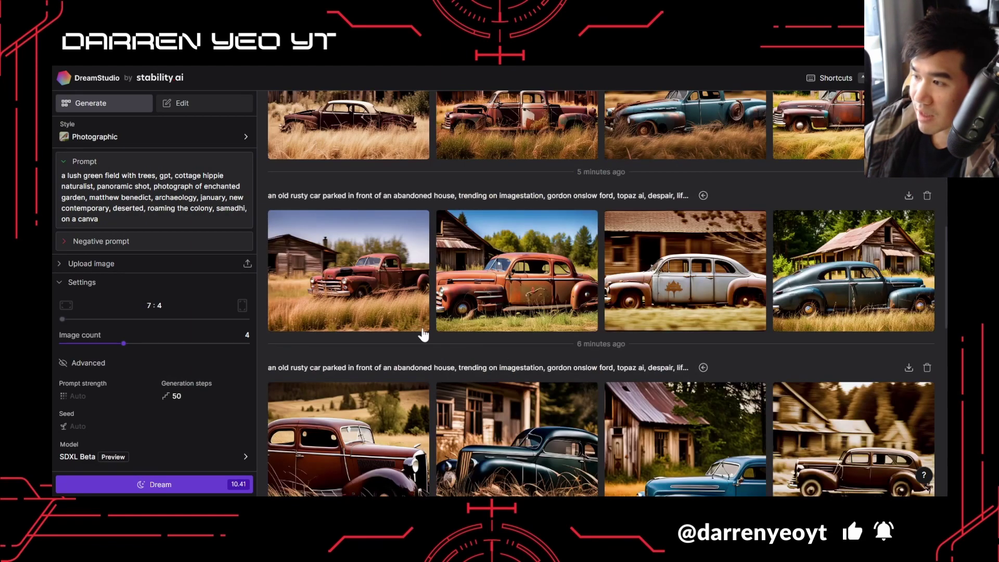
scroll(319, 335, down, 3)
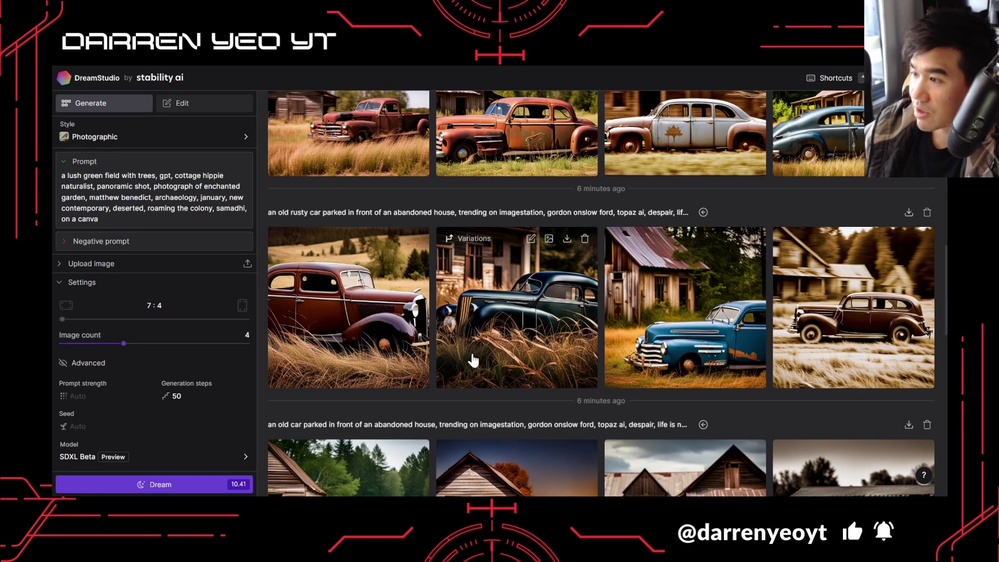
scroll(543, 328, up, 2)
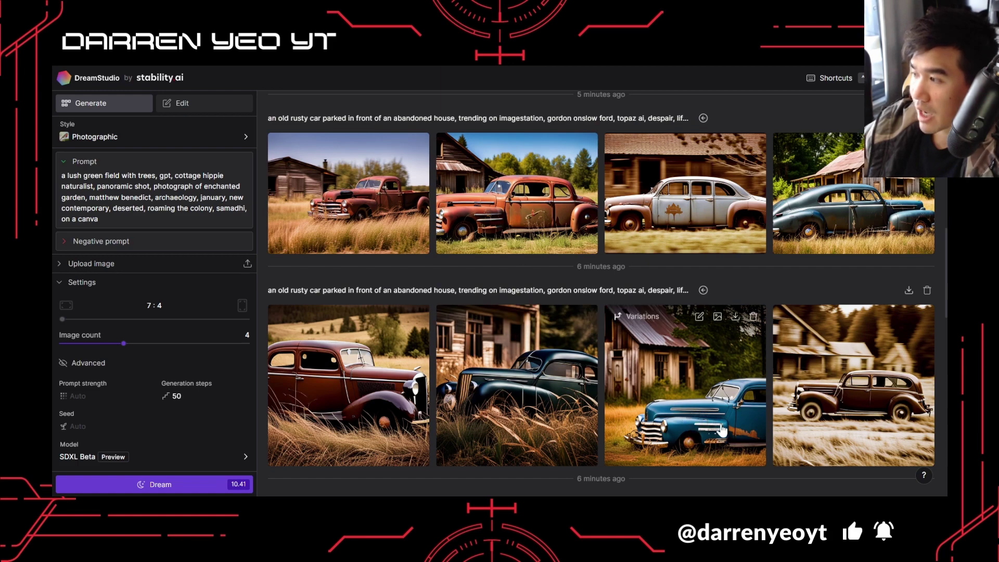
scroll(370, 330, up, 4)
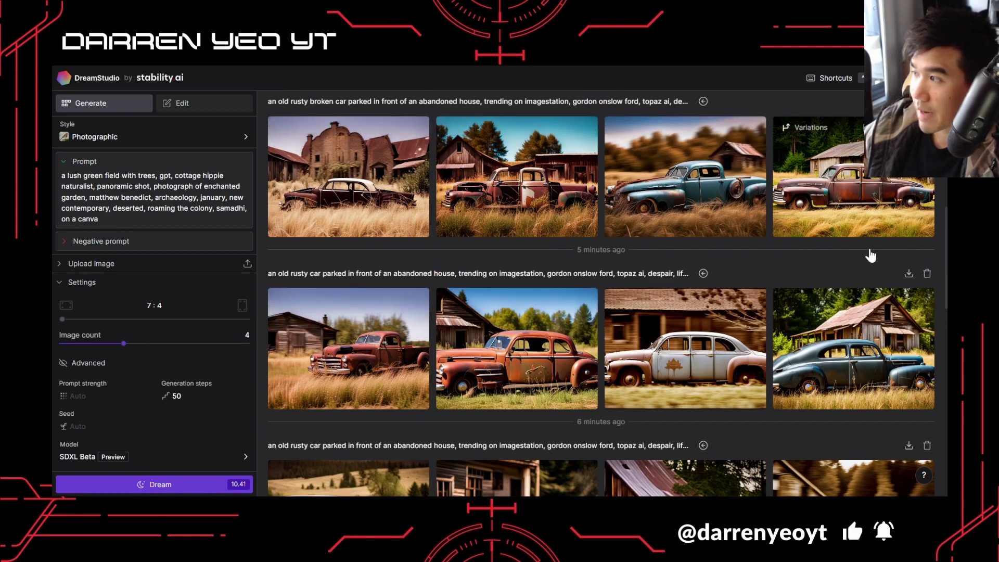
scroll(374, 261, up, 6)
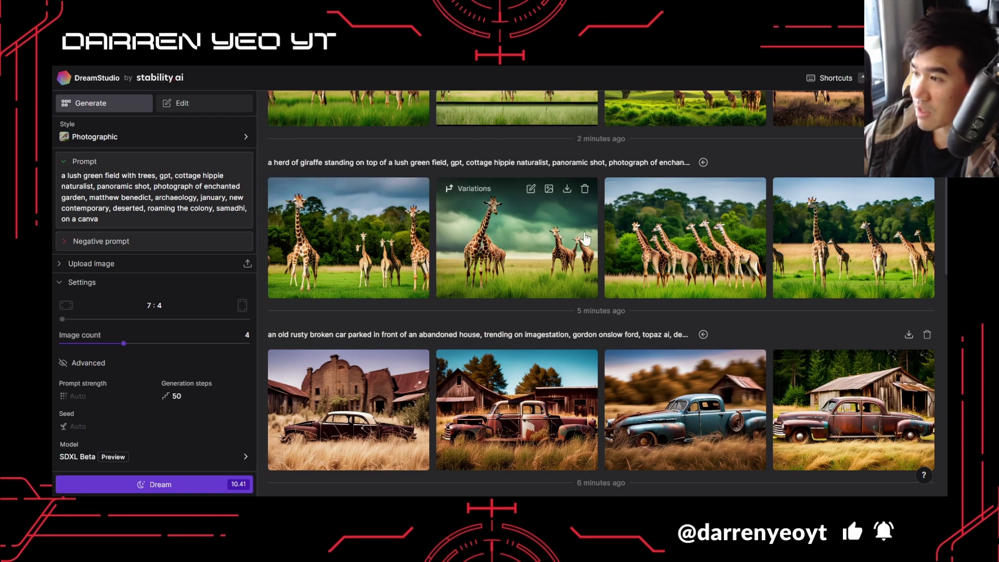
scroll(859, 245, up, 6)
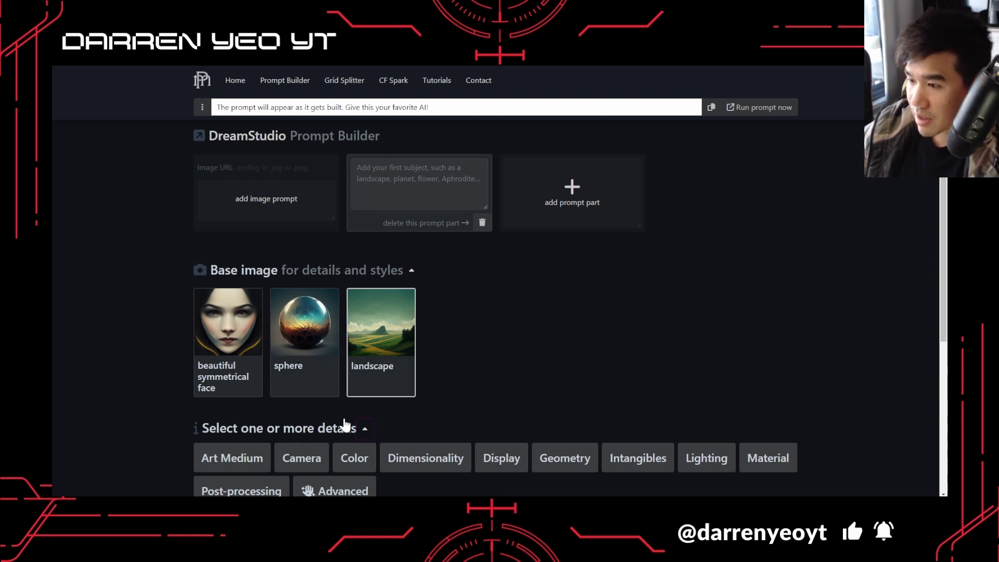
Step: Browse the Technique category in the AI art sample gallery and return to promptoMANIA's DreamStudio Prompt Builder
scroll(482, 333, down, 2)
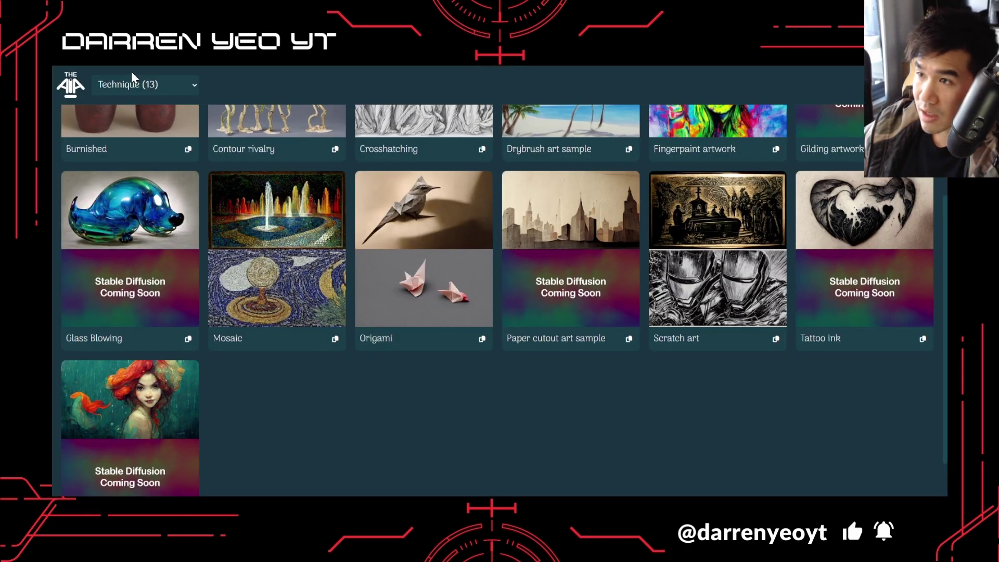
scroll(238, 134, up, 3)
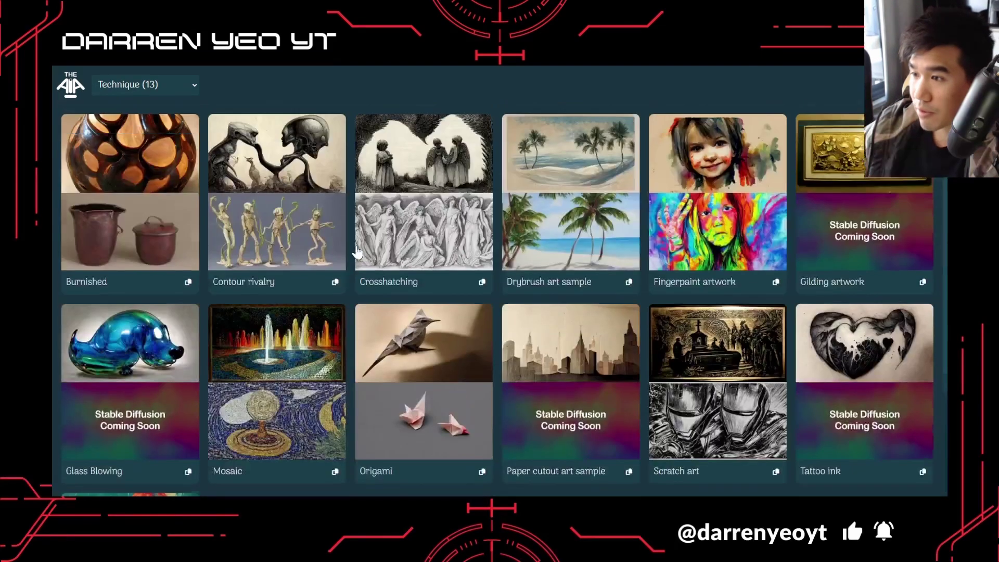
click(188, 88)
click(195, 83)
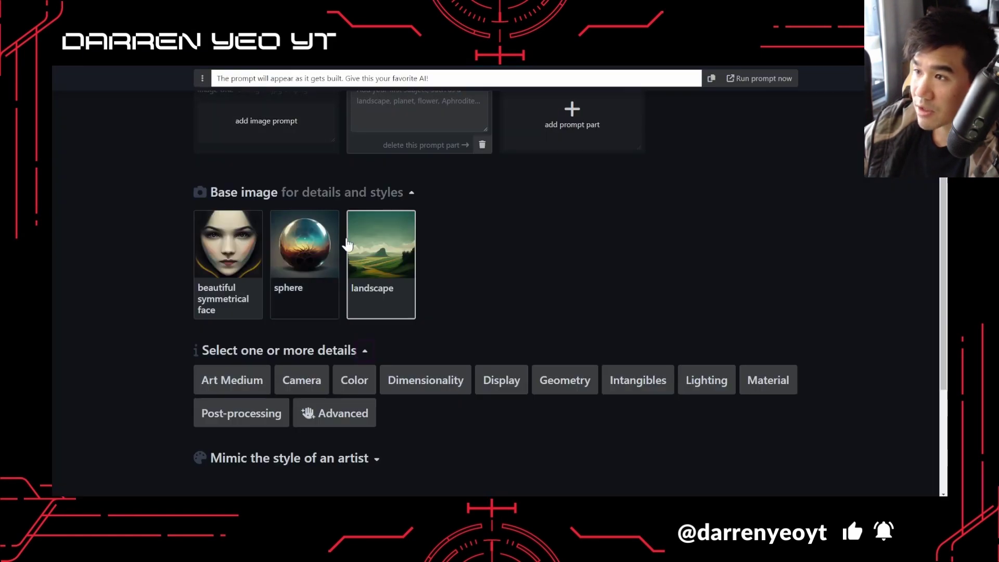
scroll(347, 245, up, 2)
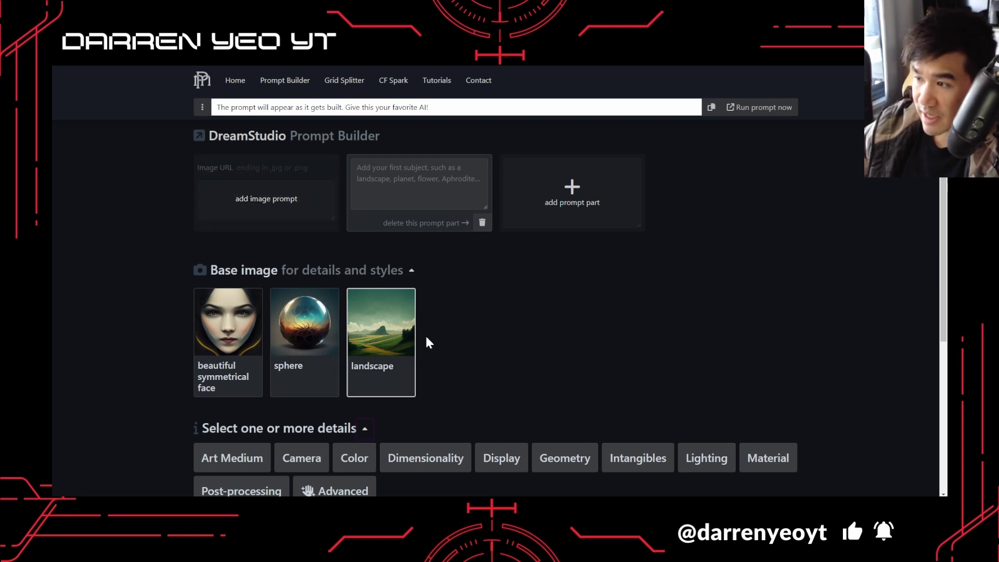
Step: Expand the Art Medium details in the prompt builder to view its subcategories
scroll(434, 335, down, 3)
click(243, 314)
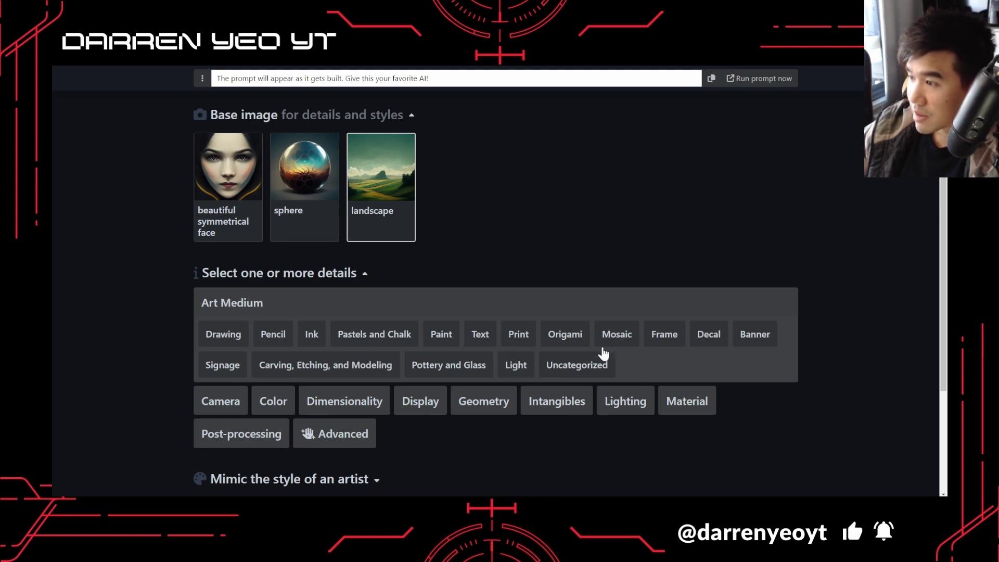
click(340, 278)
click(316, 281)
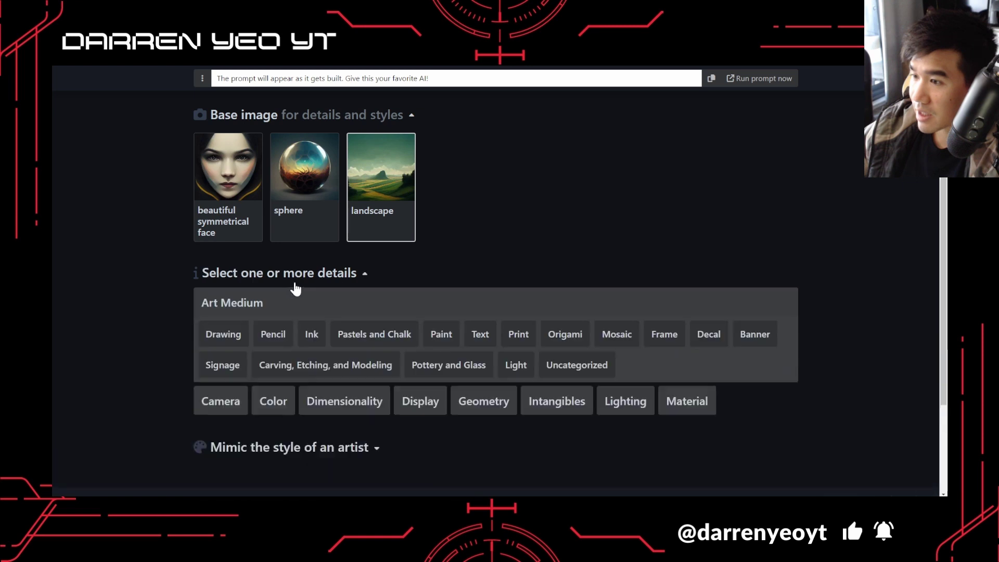
Step: Add the Wildlife Photography, Photography and Photojournalism scenes from the Camera details to the prompt
click(234, 398)
scroll(260, 439, down, 4)
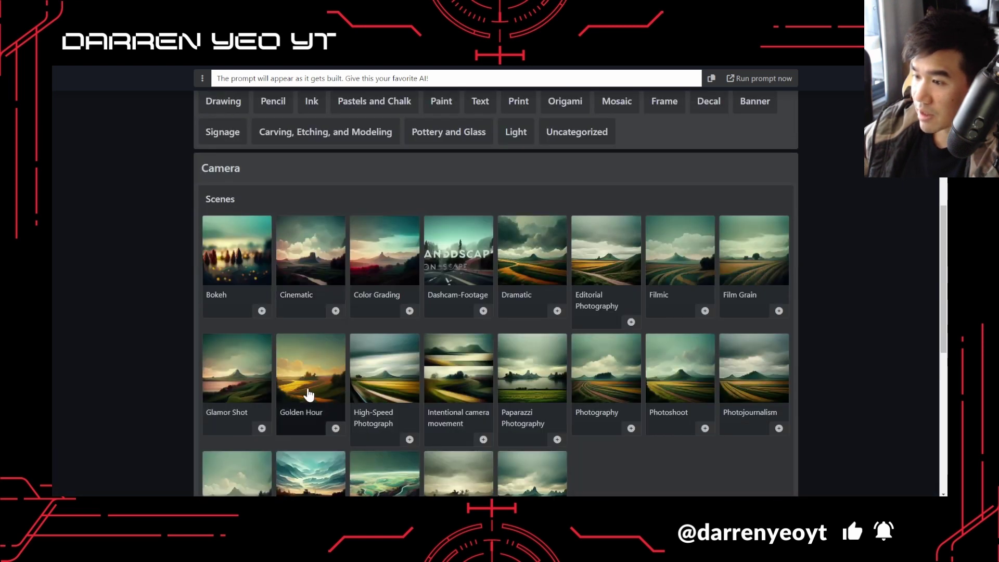
scroll(310, 392, down, 3)
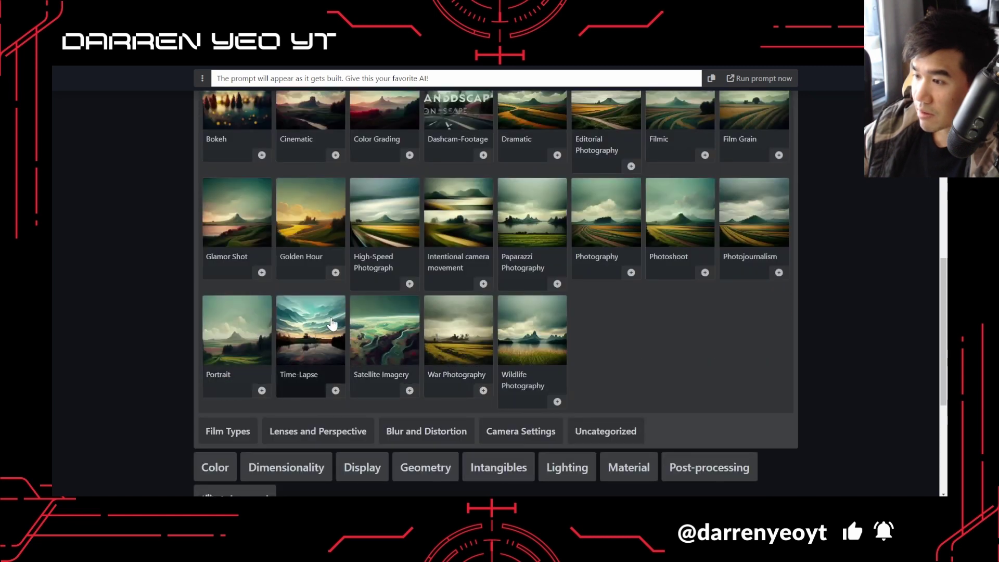
click(541, 332)
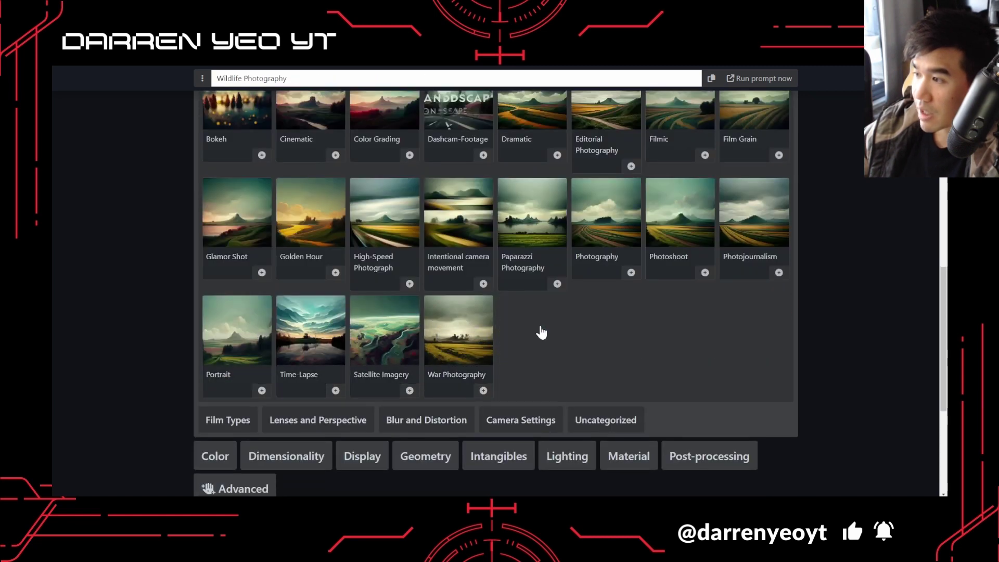
click(614, 251)
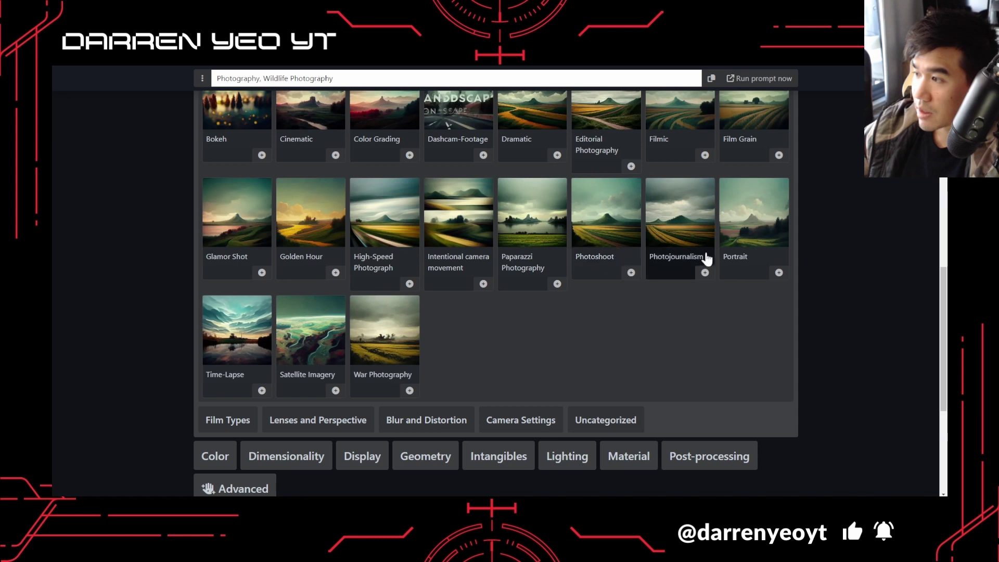
click(710, 227)
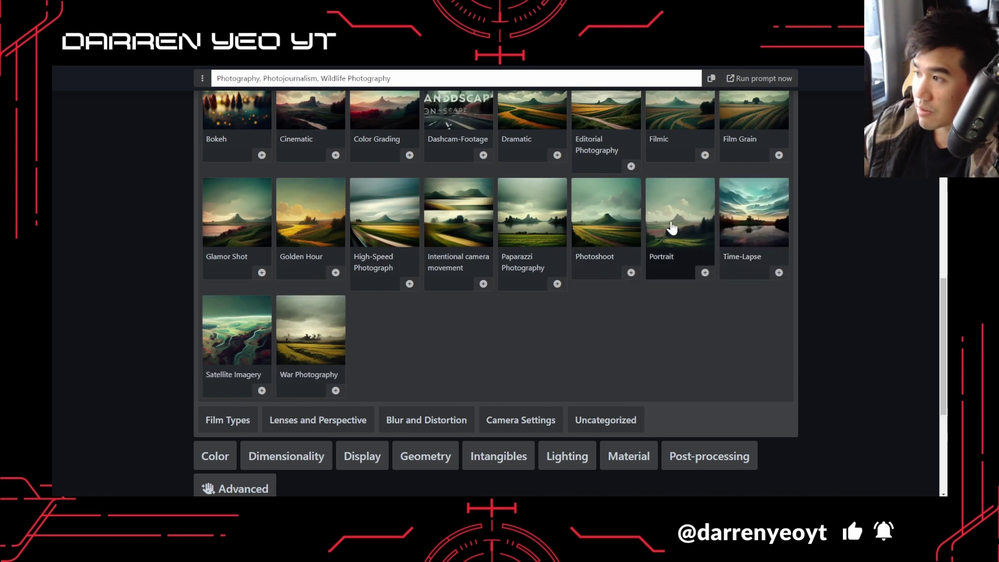
Step: Review the assembled prompt parts and add Low Contrast from the Color details
scroll(666, 226, up, 15)
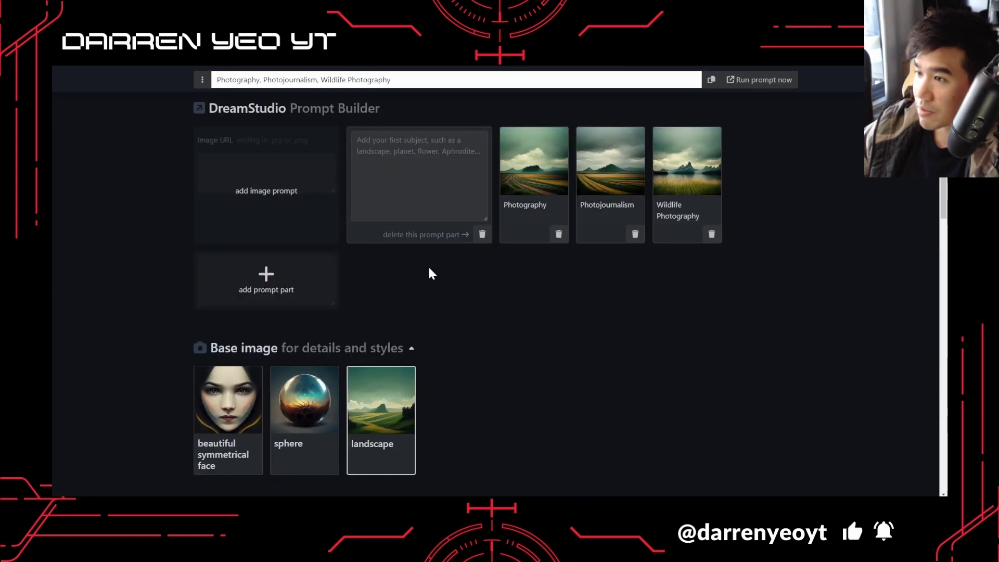
scroll(432, 273, down, 3)
scroll(439, 276, up, 4)
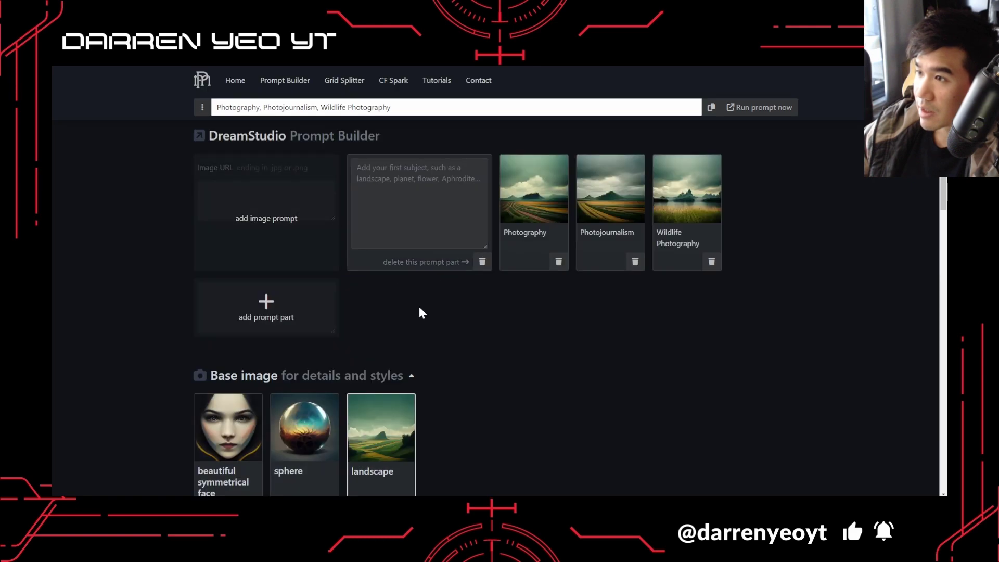
scroll(685, 359, down, 6)
scroll(640, 350, up, 5)
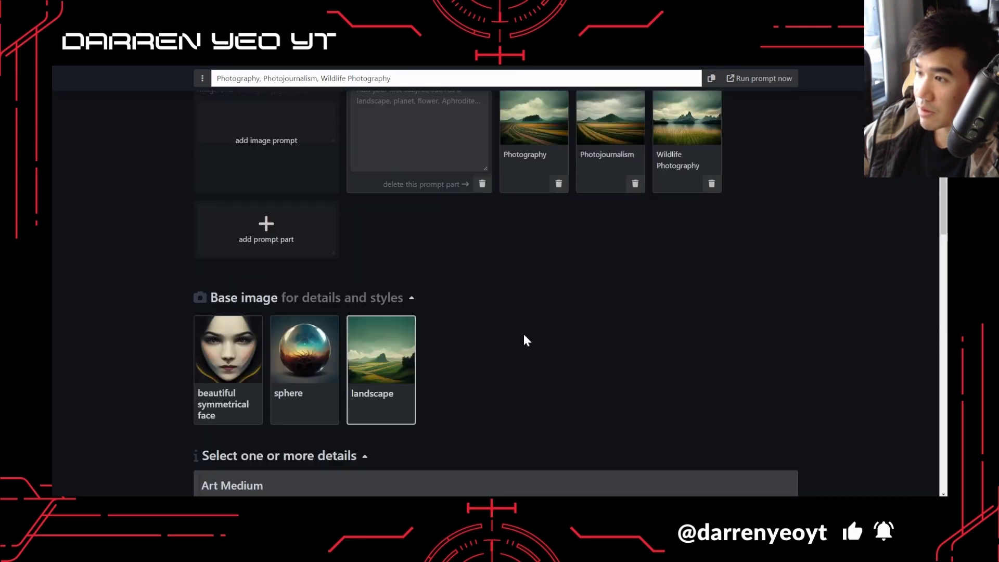
scroll(373, 359, down, 10)
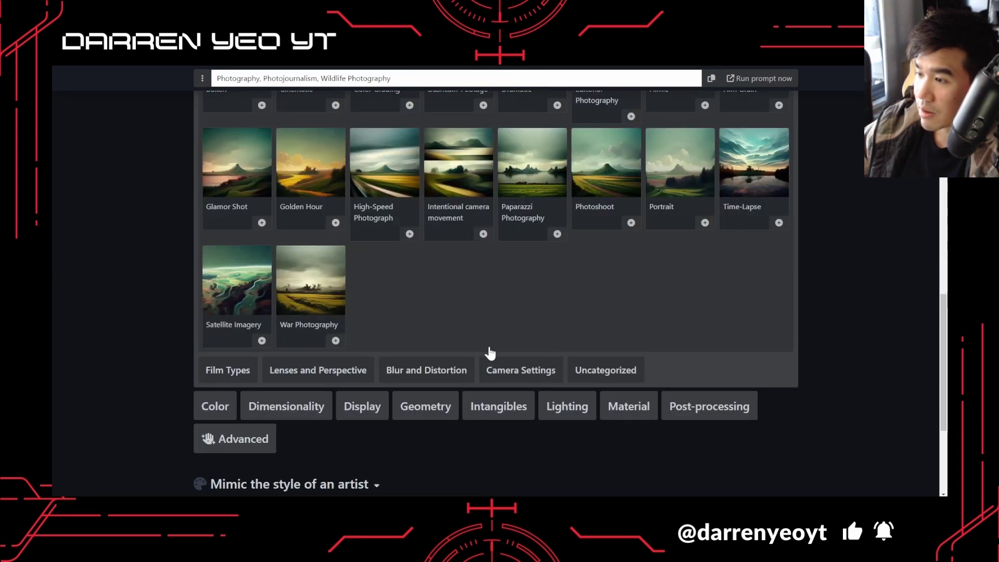
click(225, 416)
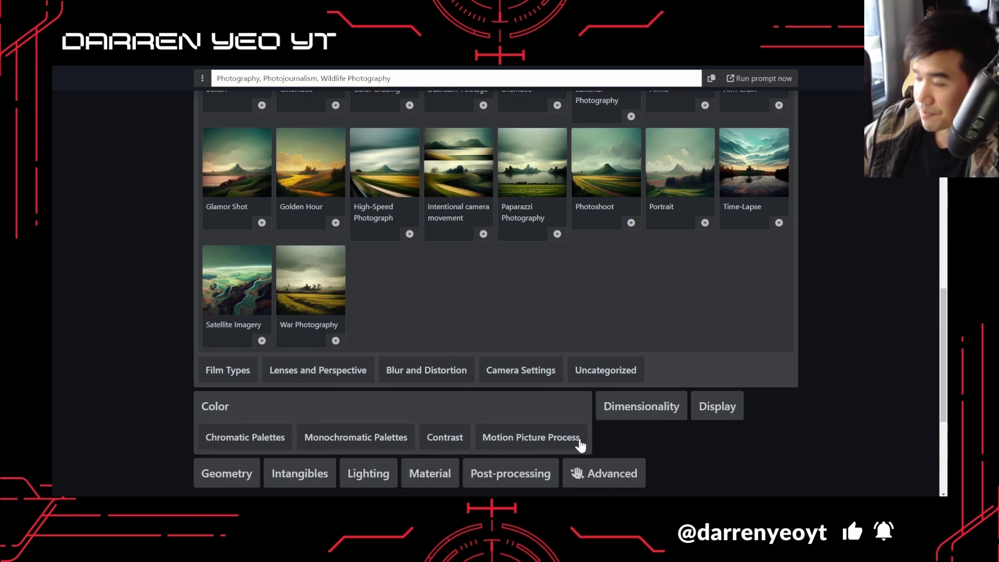
click(443, 439)
scroll(531, 468, down, 3)
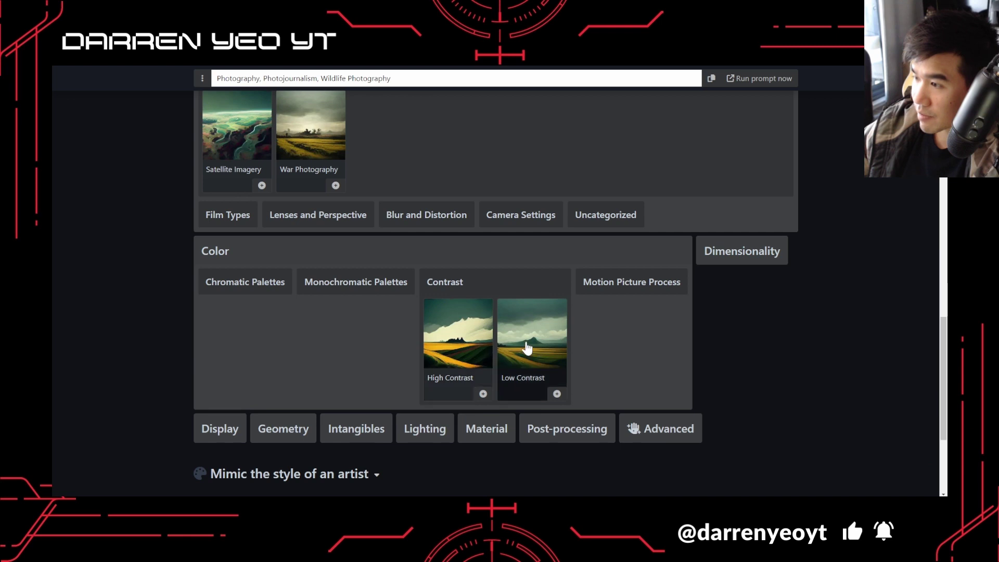
click(526, 348)
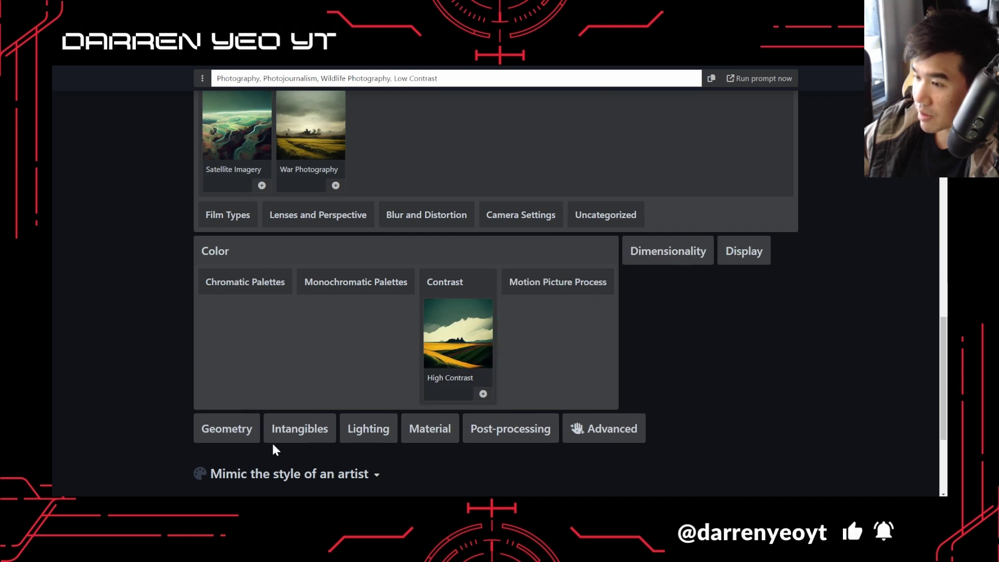
Step: Expand the Geometry and Post-processing details to view the subcategories they offer
click(229, 428)
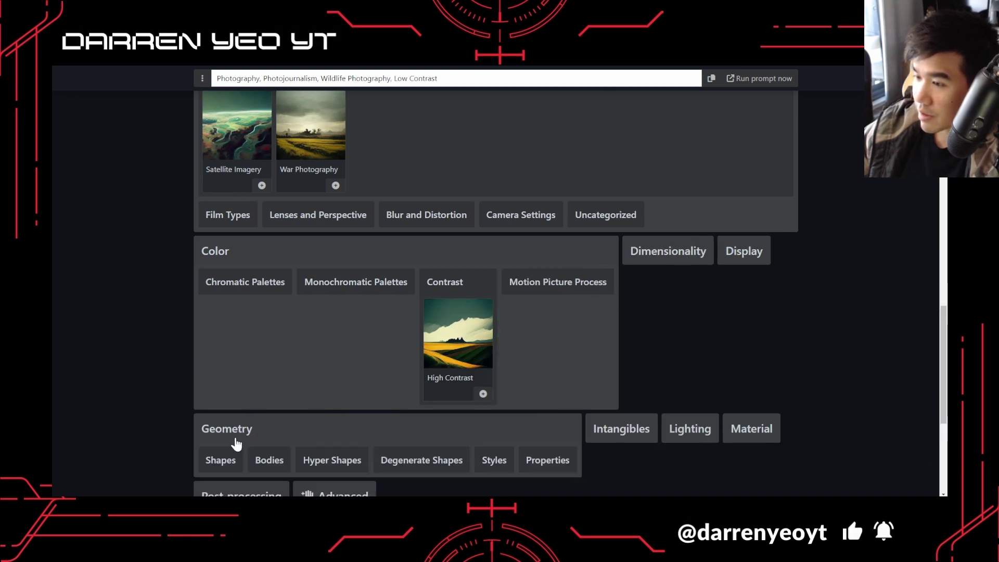
scroll(239, 440, down, 2)
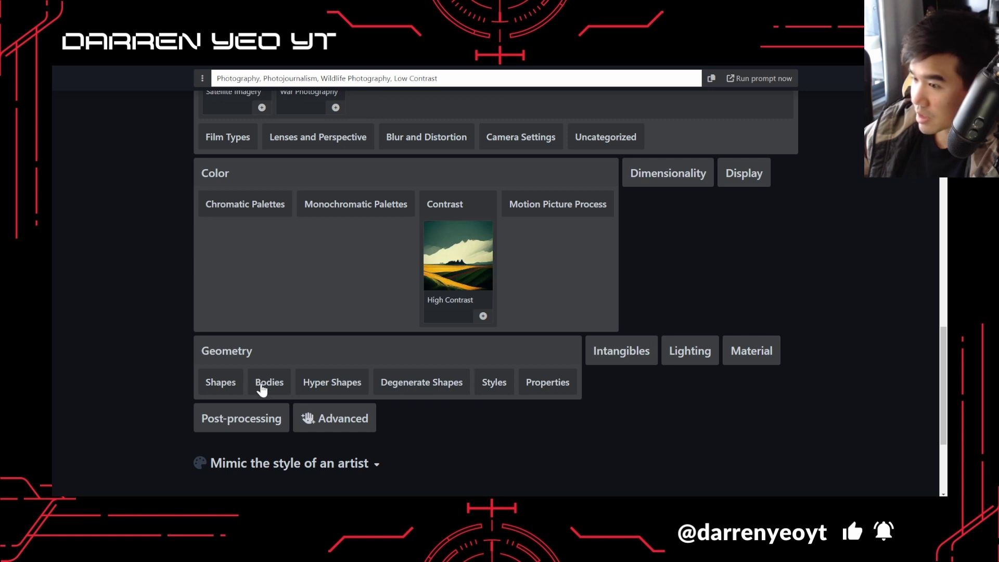
click(221, 422)
scroll(275, 411, down, 2)
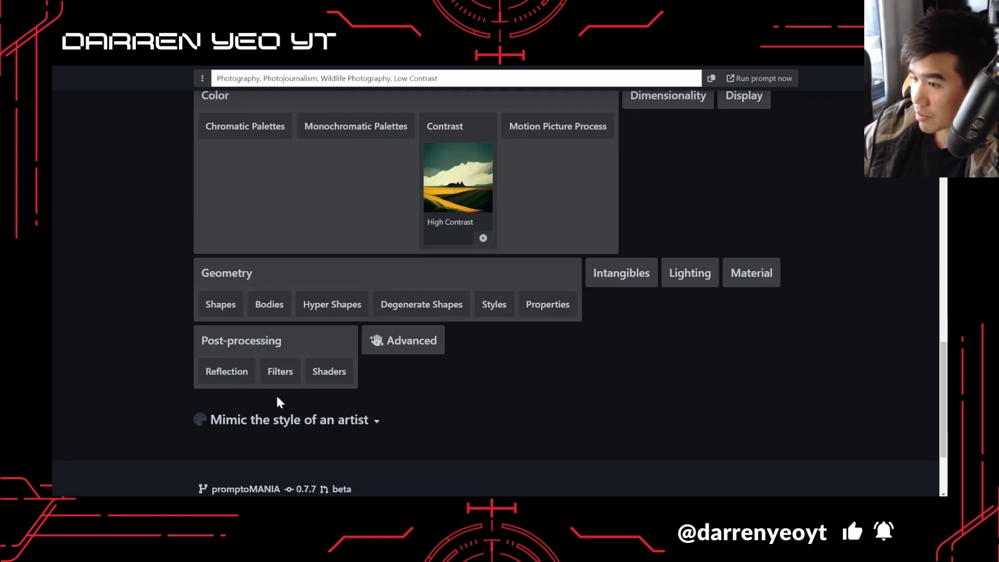
Step: Expand the artist styles and browse the full gallery of landscape style samples
click(306, 422)
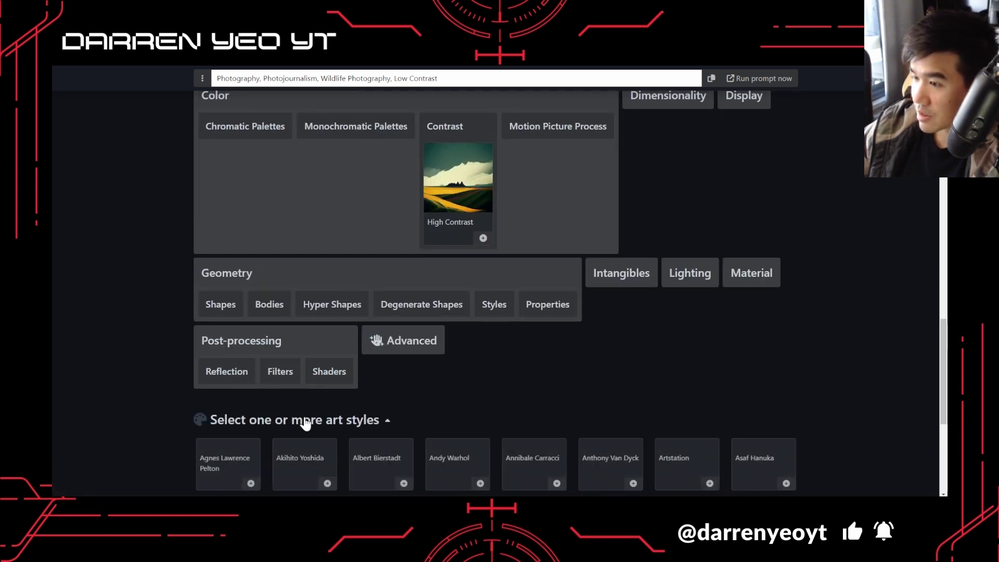
scroll(312, 416, down, 4)
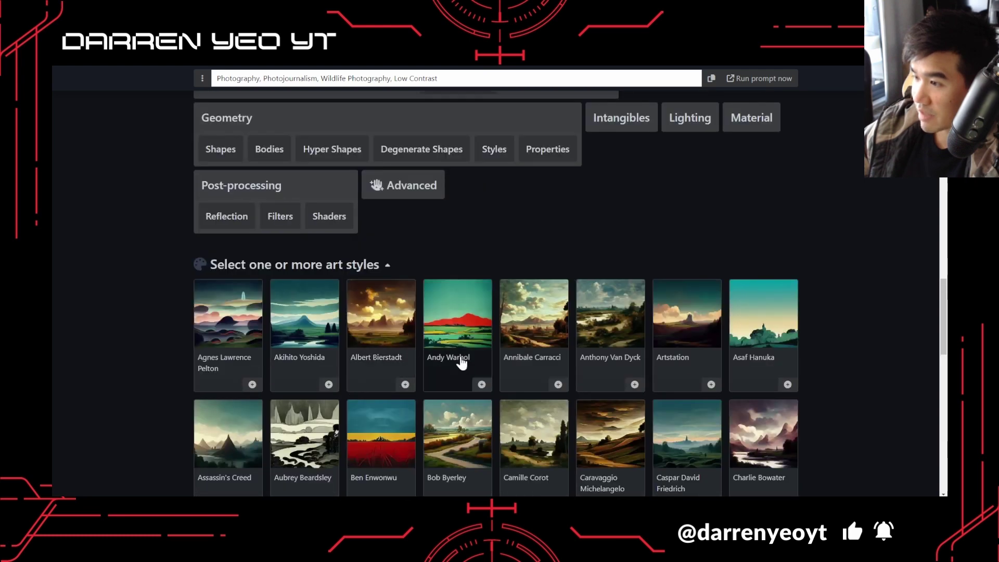
scroll(468, 358, down, 15)
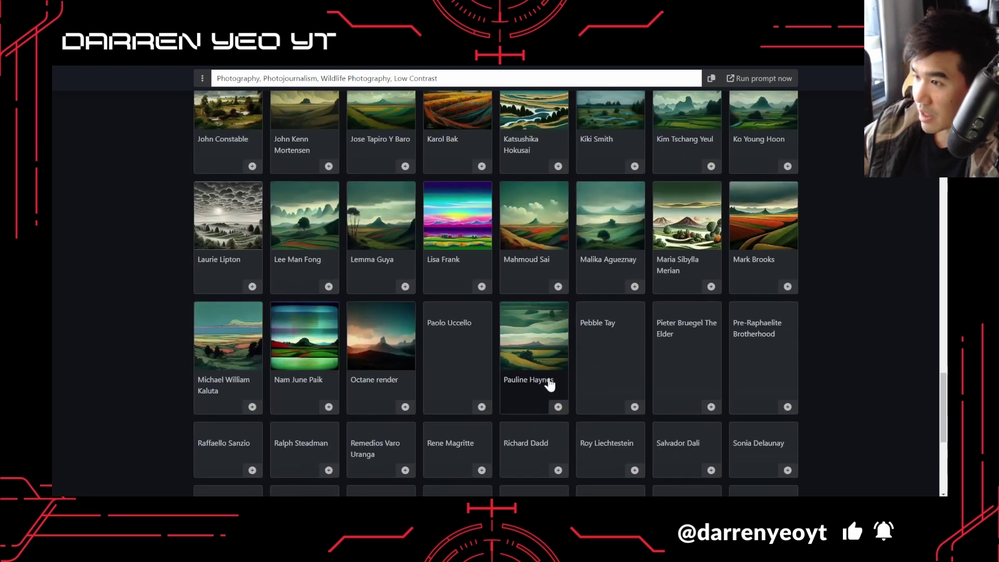
scroll(551, 387, down, 4)
scroll(549, 393, down, 4)
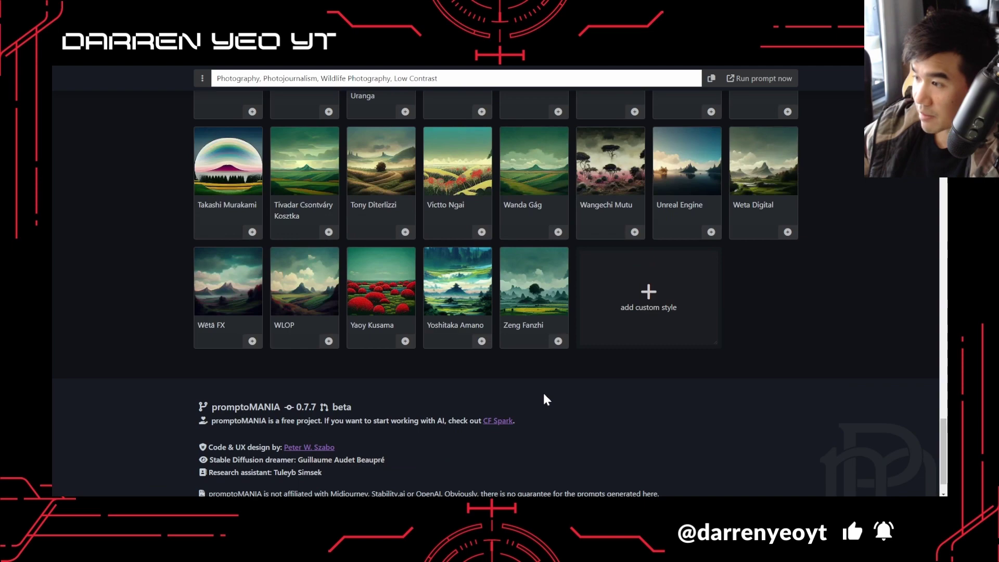
scroll(523, 355, down, 1)
scroll(524, 355, up, 15)
scroll(523, 351, down, 5)
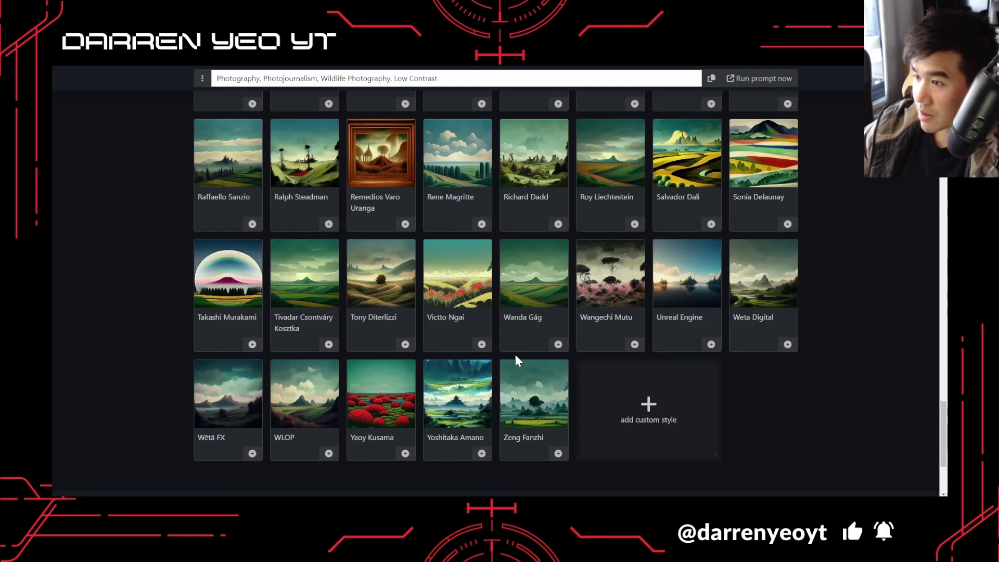
scroll(515, 354, up, 15)
scroll(515, 356, down, 3)
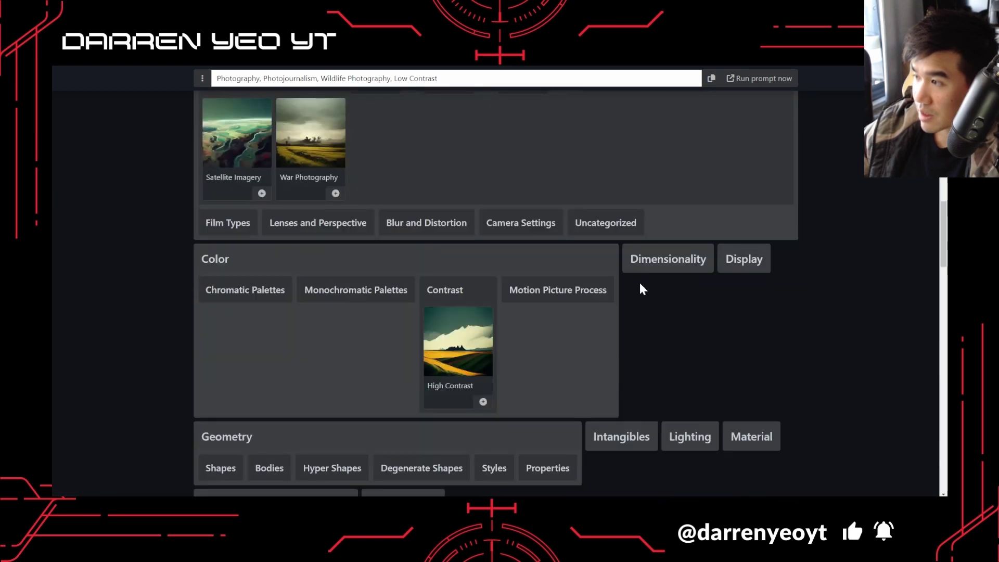
Step: Add Global Illumination from the Lighting details to the prompt
click(693, 435)
scroll(624, 424, down, 4)
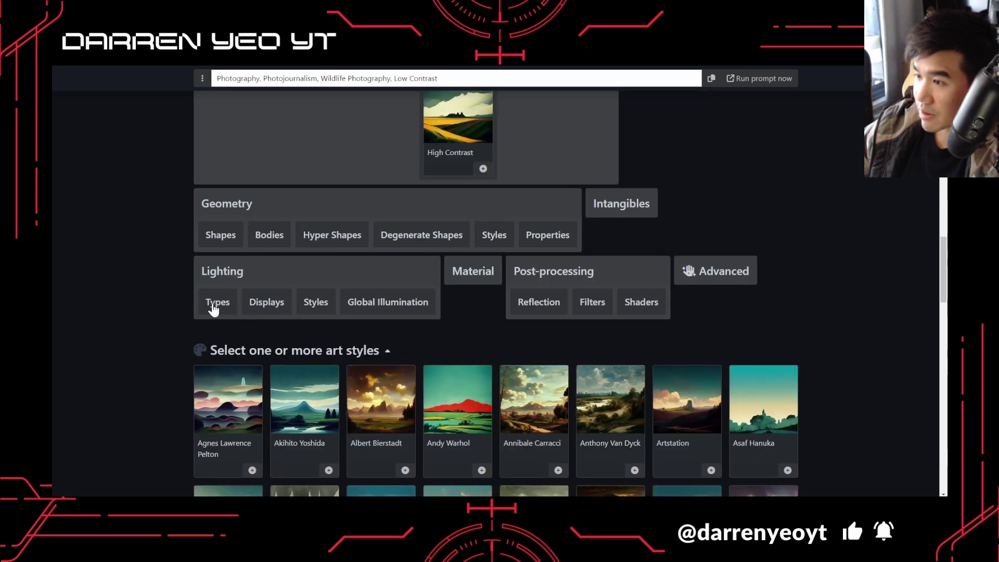
click(369, 306)
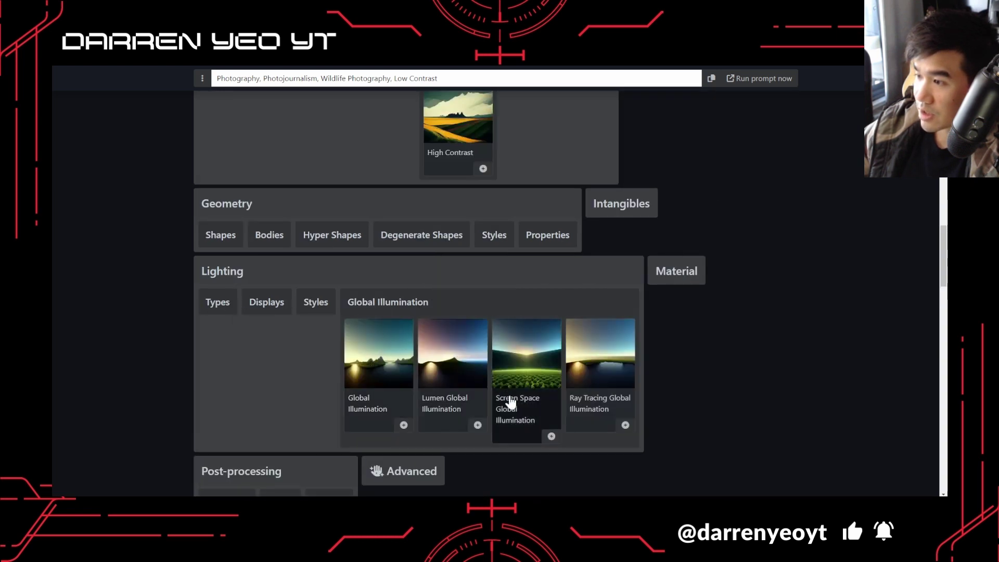
click(395, 354)
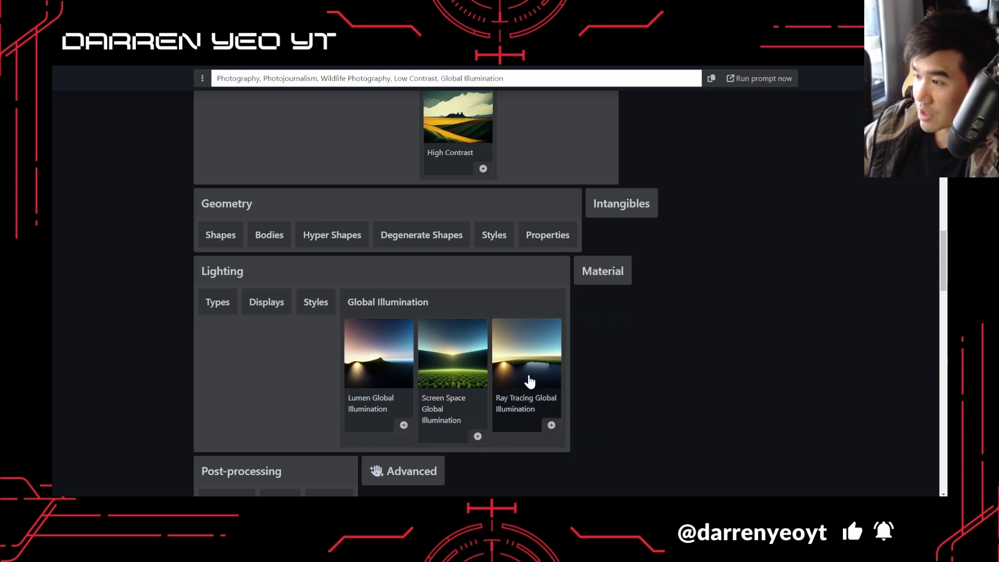
Step: Add the DSLR and 35mm film types from the Camera details to the prompt
scroll(639, 351, up, 3)
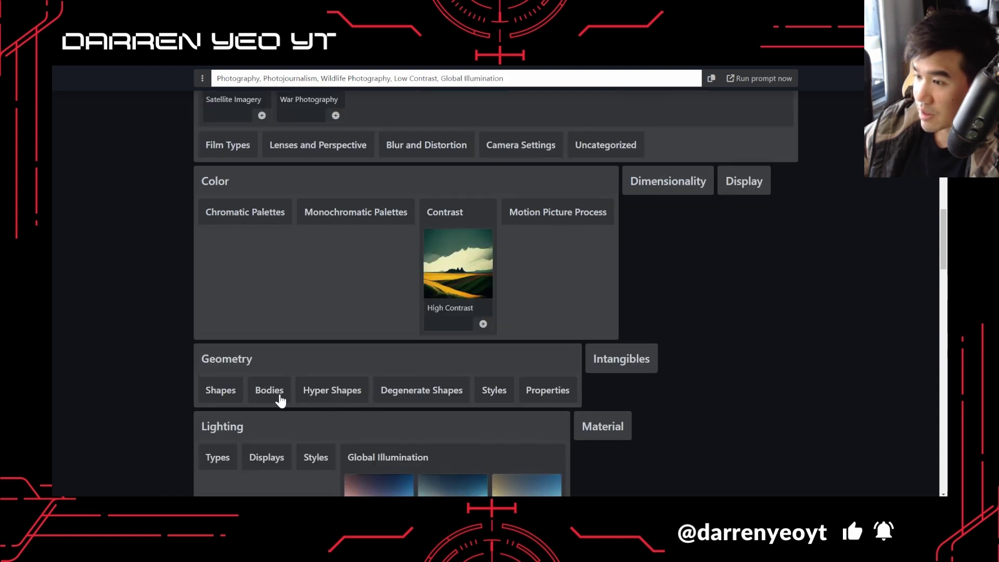
scroll(280, 401, up, 3)
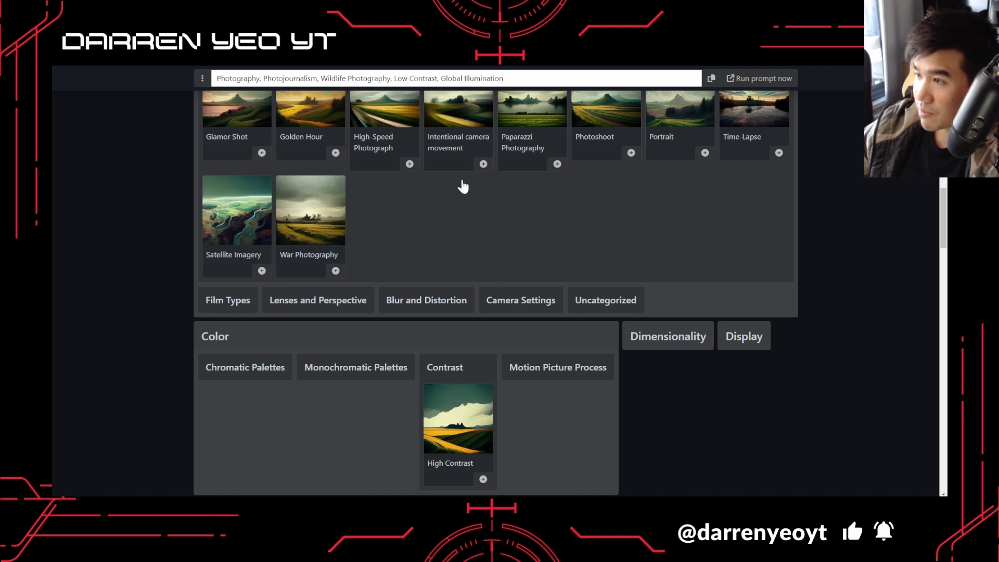
click(255, 306)
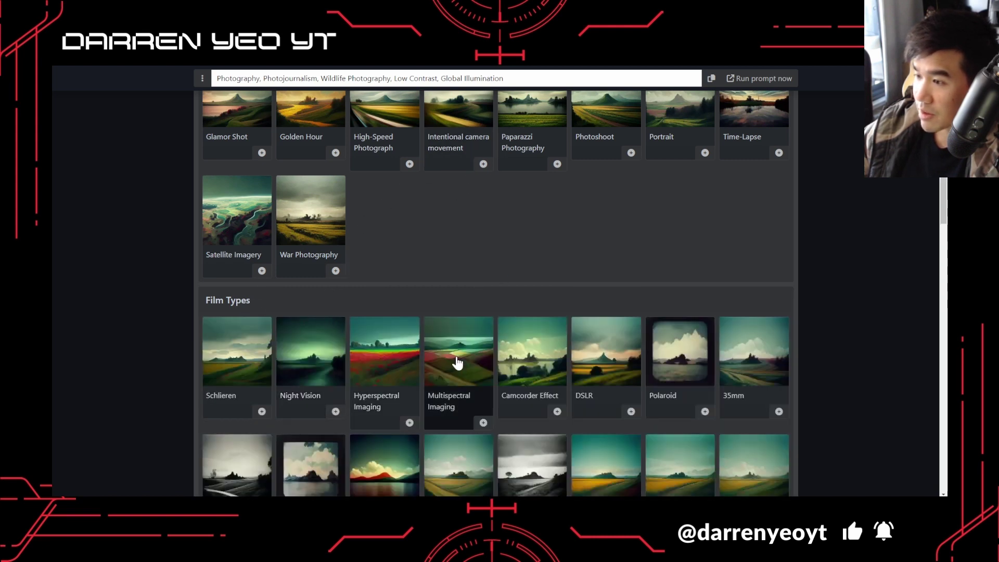
scroll(588, 404, down, 3)
click(592, 250)
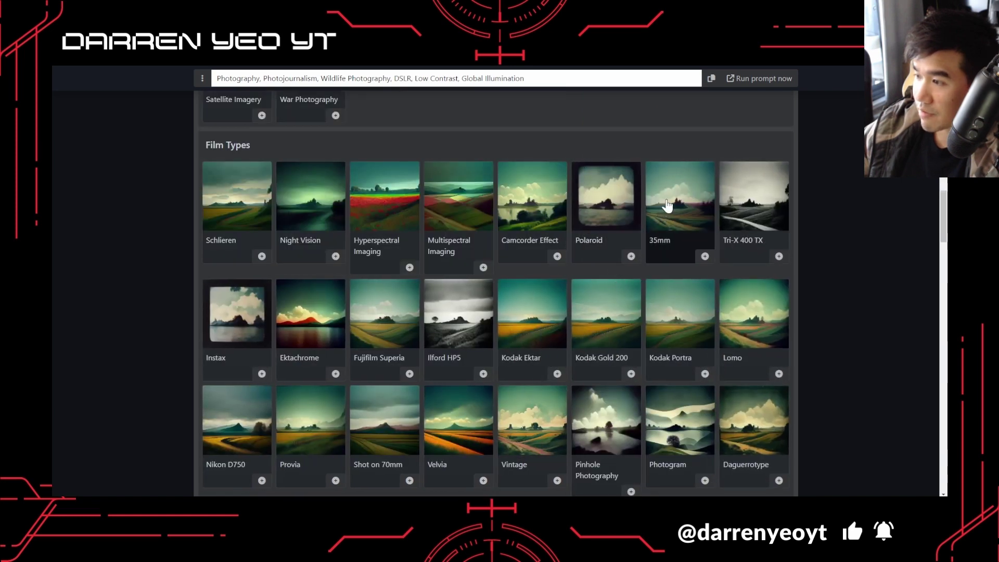
click(667, 205)
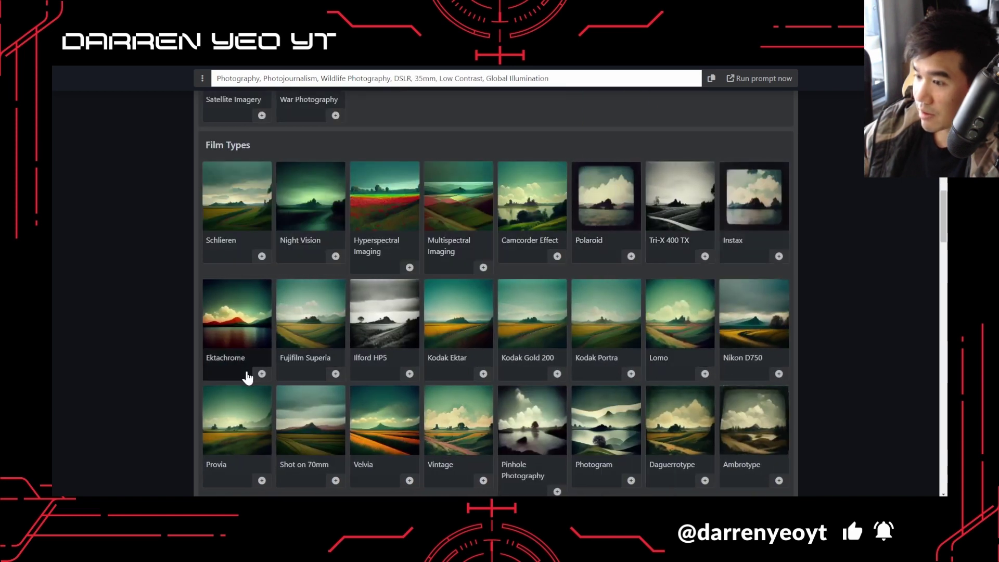
Step: Add the Nikon D750 film type from the Camera details to the prompt
scroll(248, 378, down, 2)
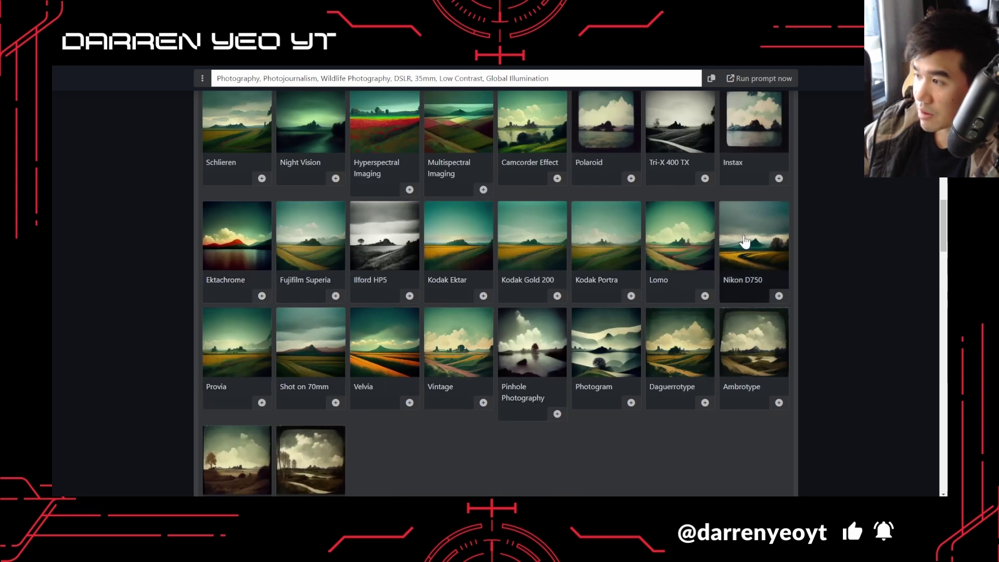
scroll(725, 288, down, 2)
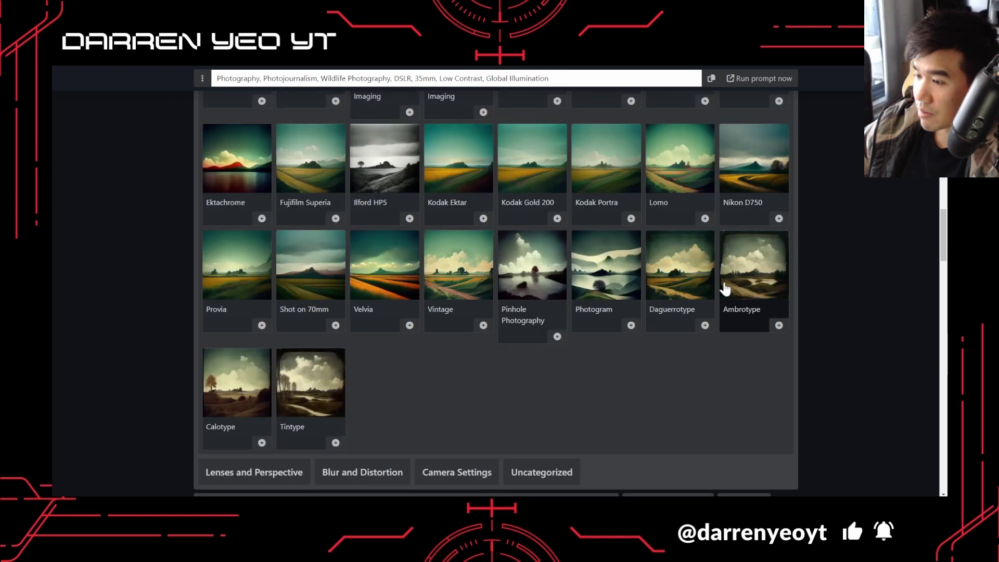
click(776, 169)
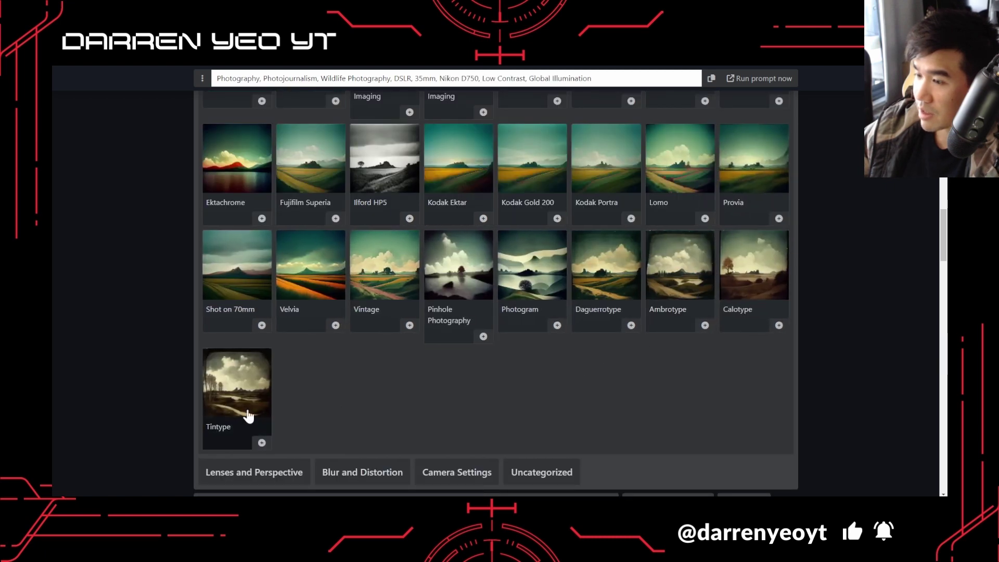
Step: Copy the complete built prompt from promptoMANIA and replace DreamStudio's current prompt with it
scroll(249, 415, up, 15)
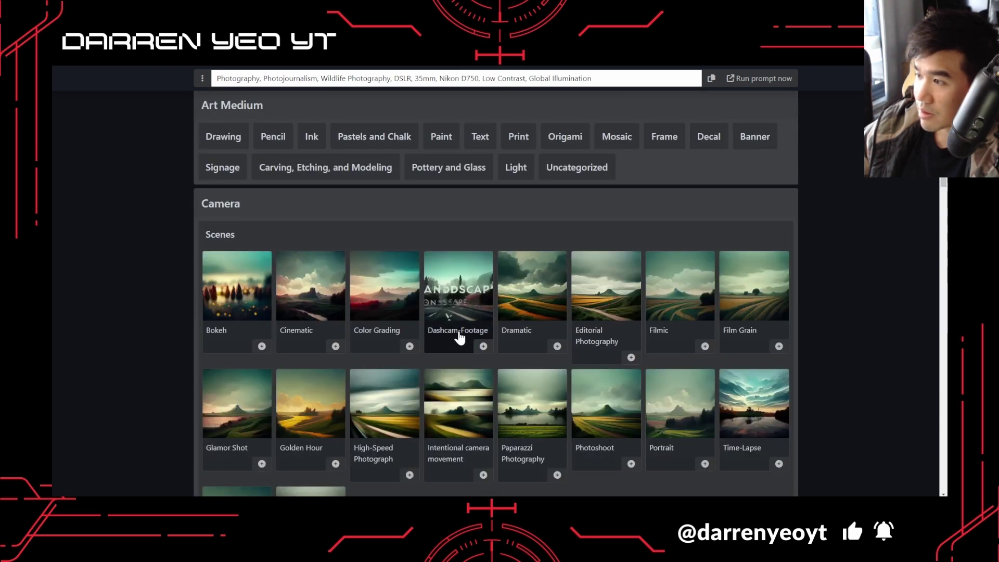
scroll(567, 348, up, 10)
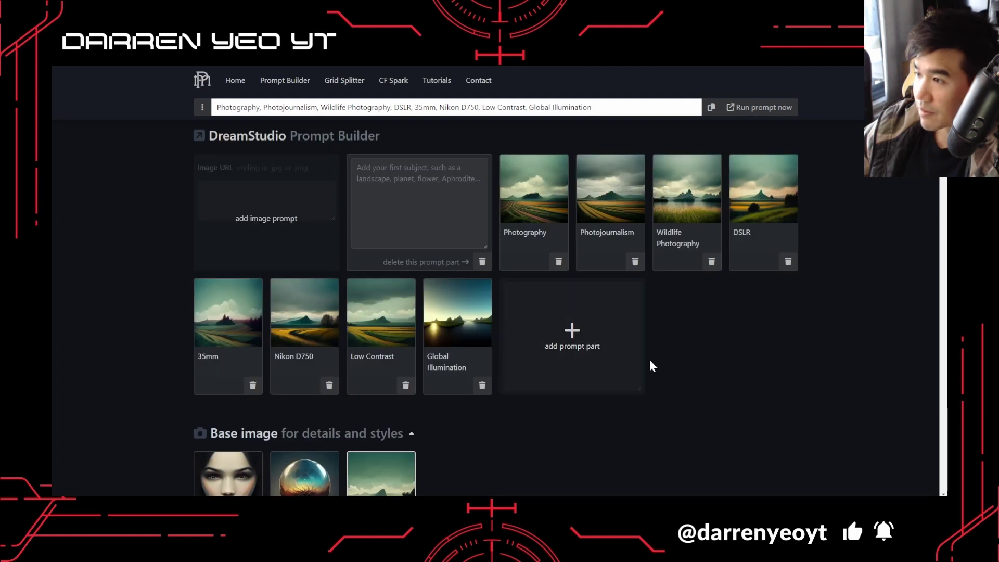
click(442, 178)
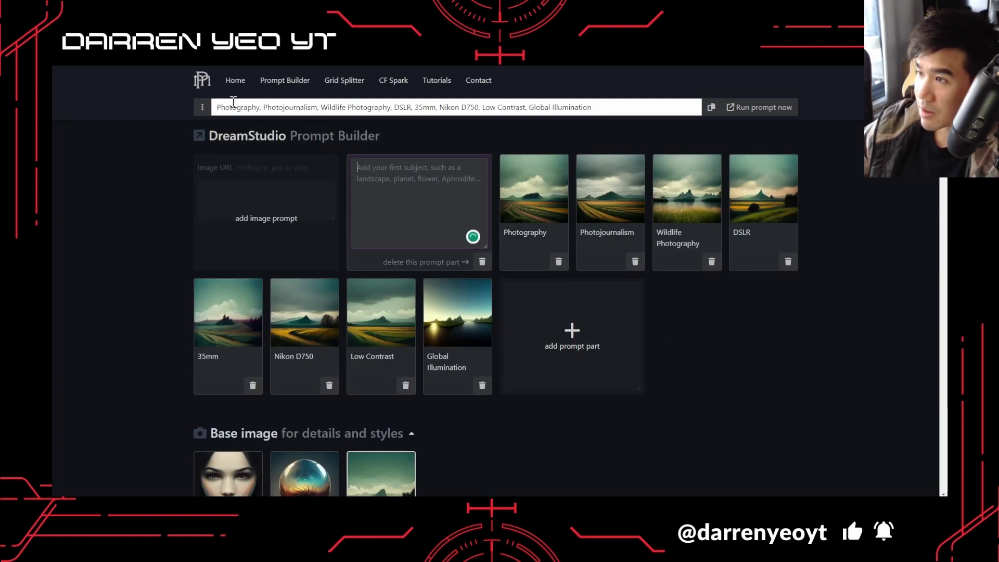
triple_click(619, 107)
key(ctrl+c)
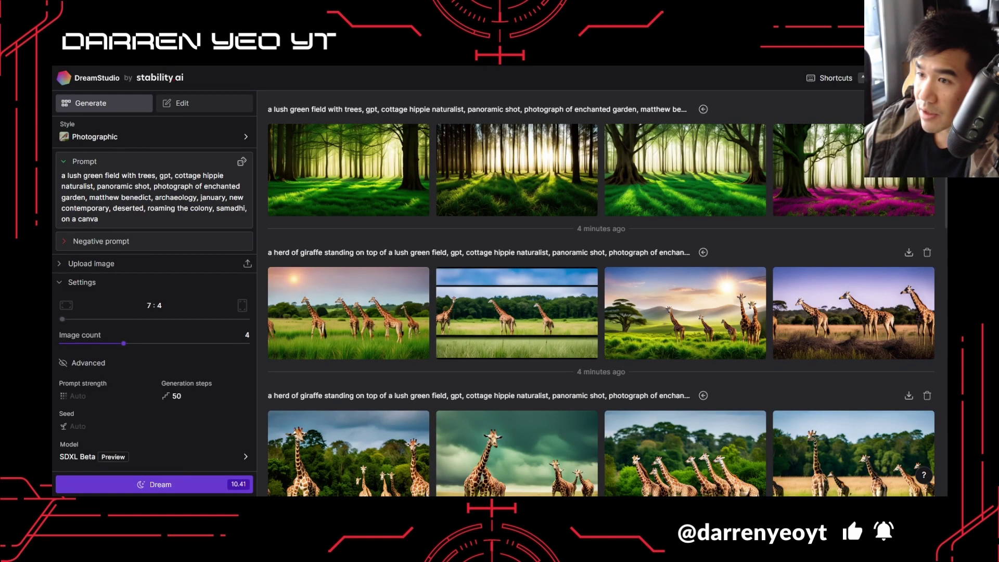
triple_click(80, 172)
key(ctrl+v)
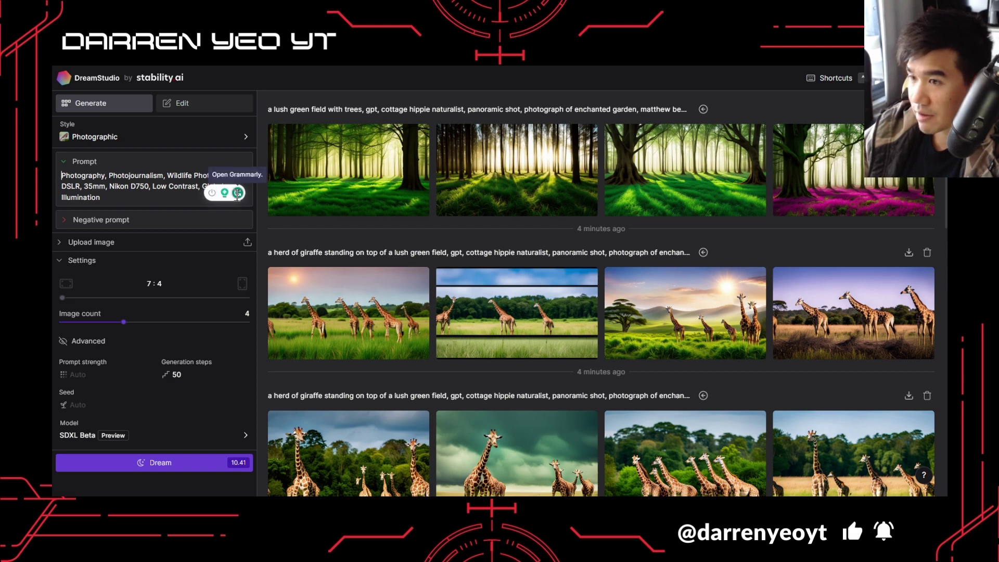
Step: Prefix the prompt with "Country landscape," and generate four images from it at the 7:4 ratio
text(Country )
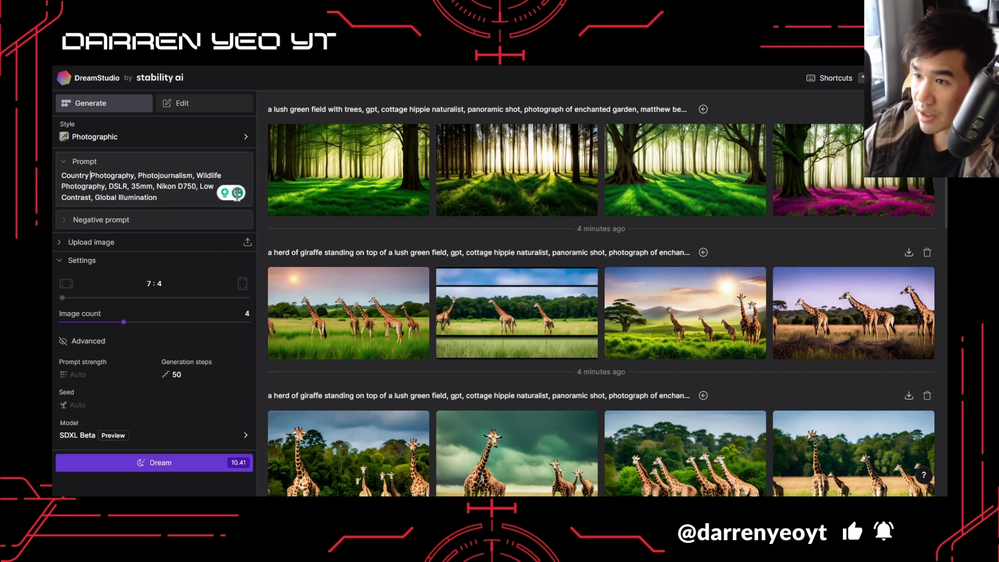
text(landscape,)
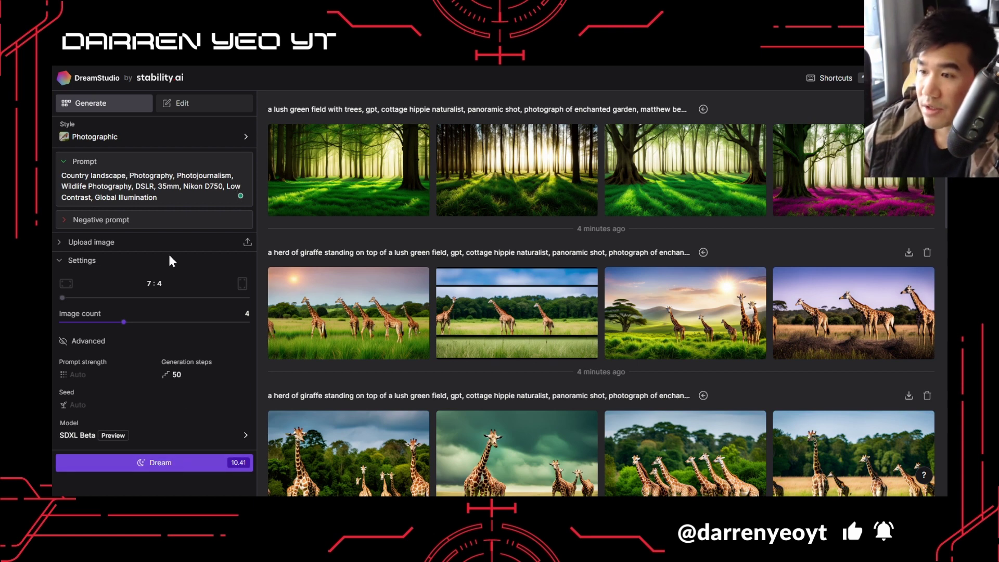
click(176, 462)
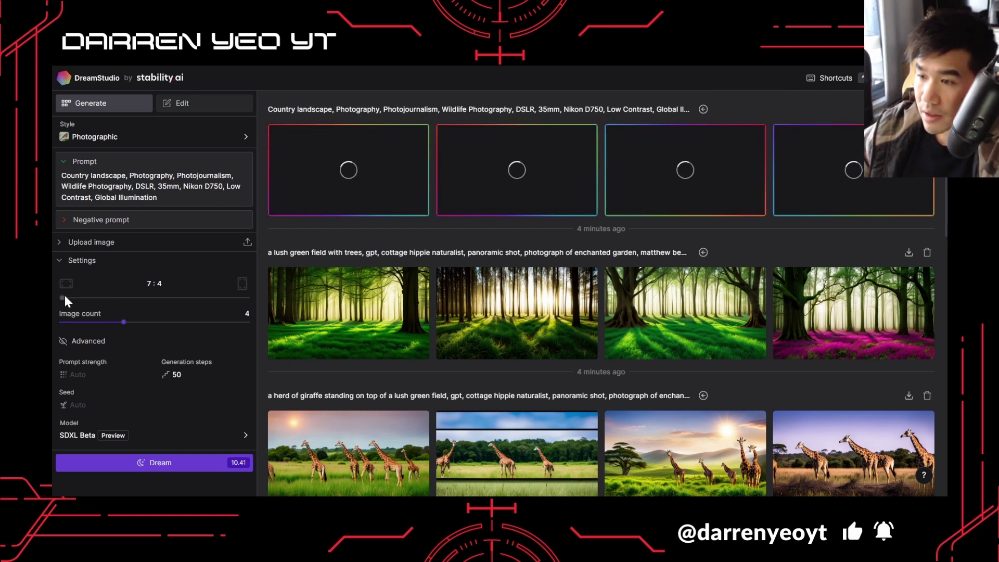
Step: Set the aspect ratio to 1:1 and generate the country landscape images again
drag(64, 297, 154, 298)
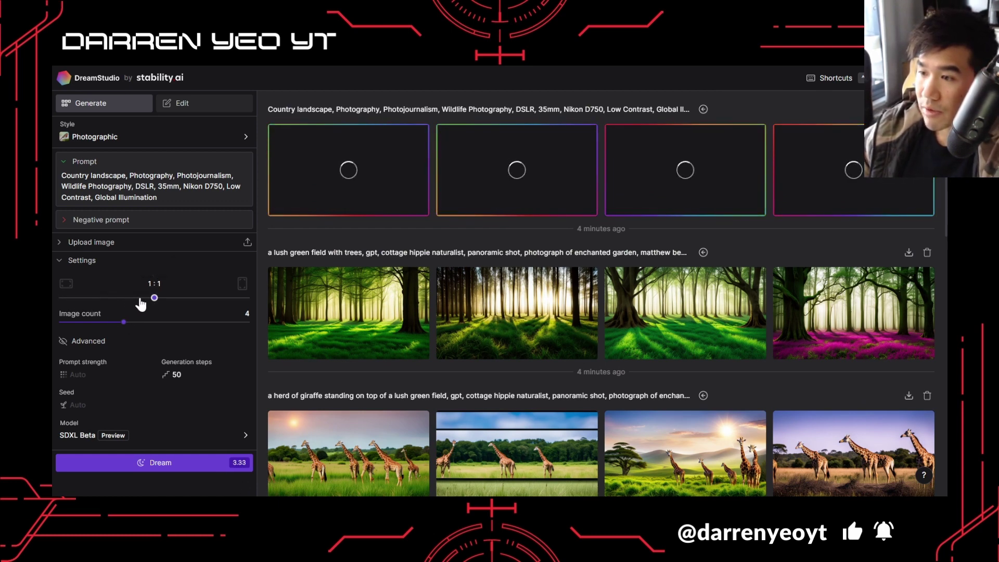
mouse_move(155, 299)
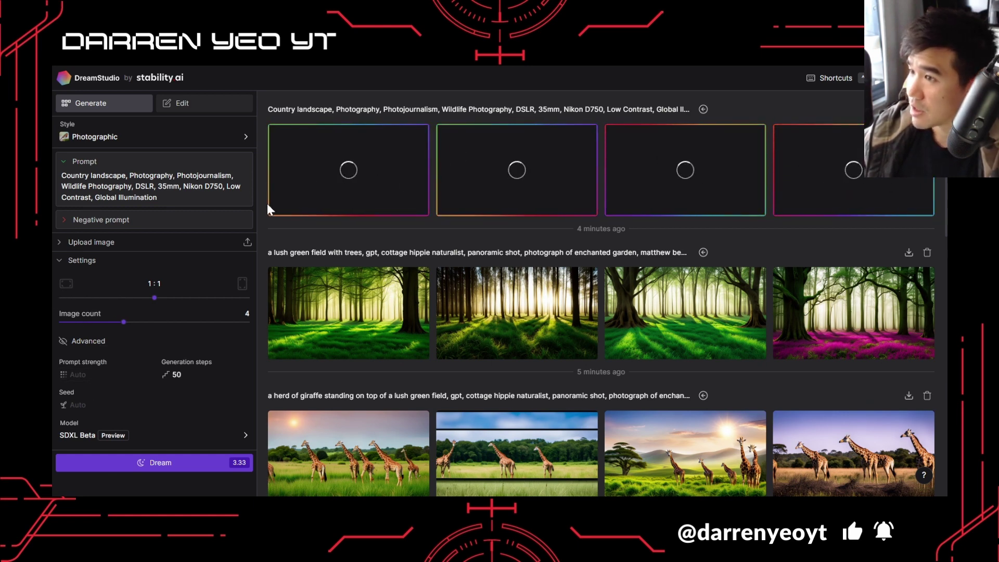
click(211, 462)
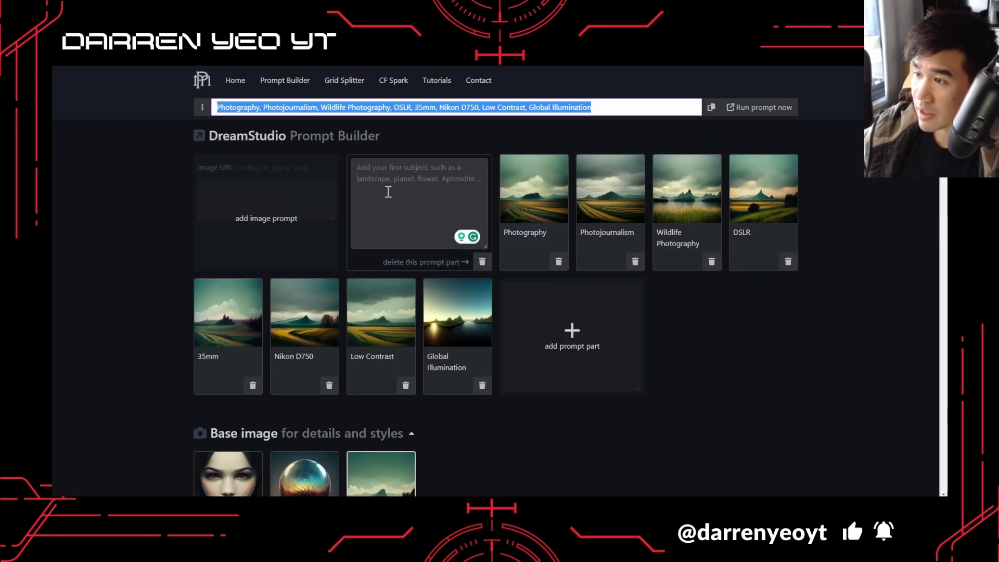
Step: Switch to promptoMANIA, browse the camera scenes and film types, and expand the Lenses and Perspective details to examine their samples
scroll(374, 217, down, 9)
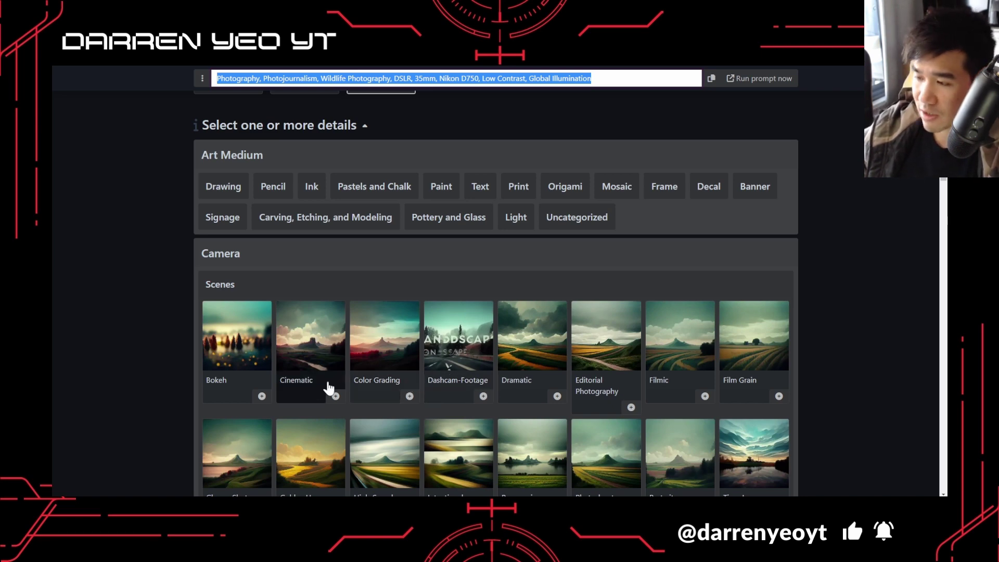
scroll(330, 386, down, 1)
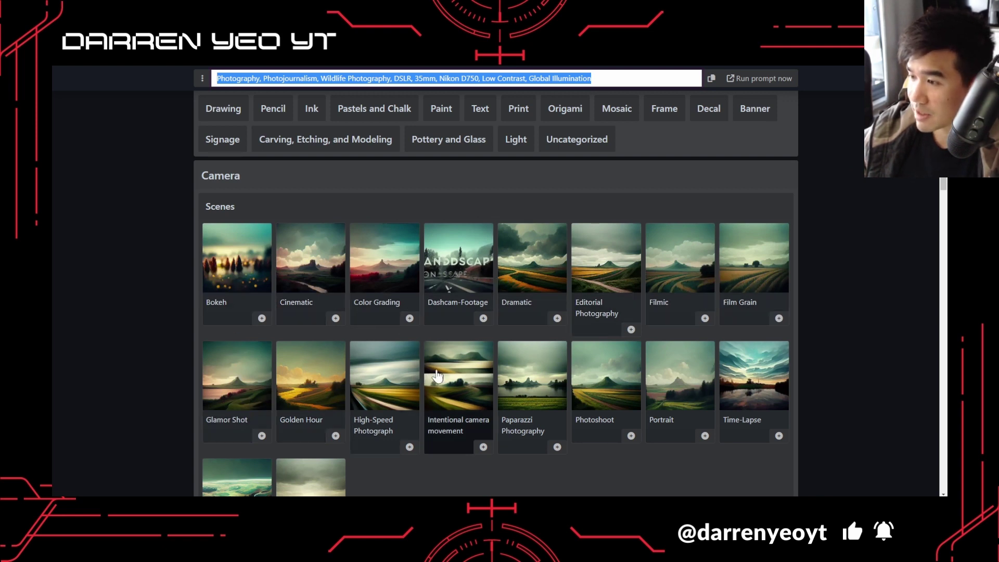
scroll(442, 410, down, 3)
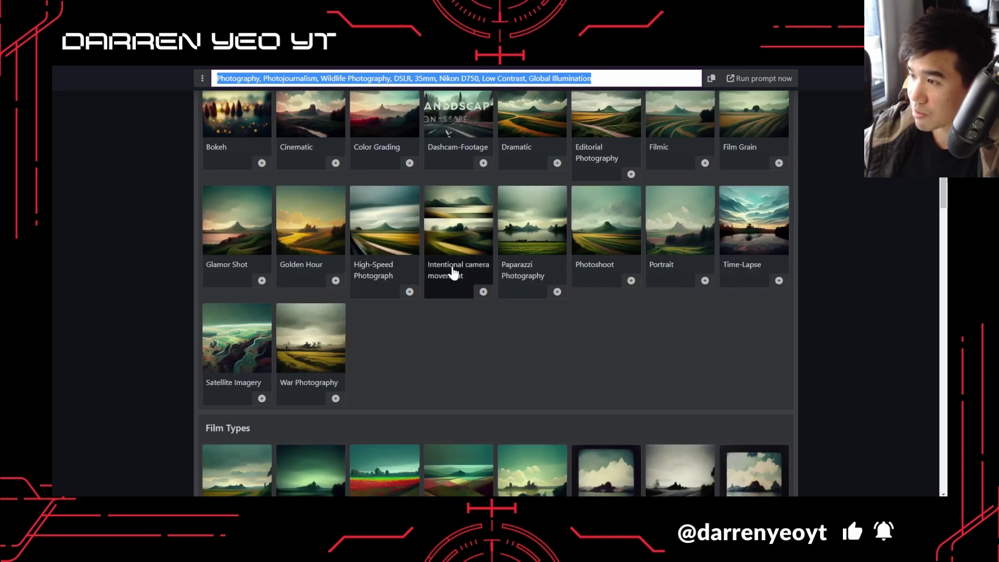
scroll(281, 309, down, 2)
scroll(287, 312, down, 2)
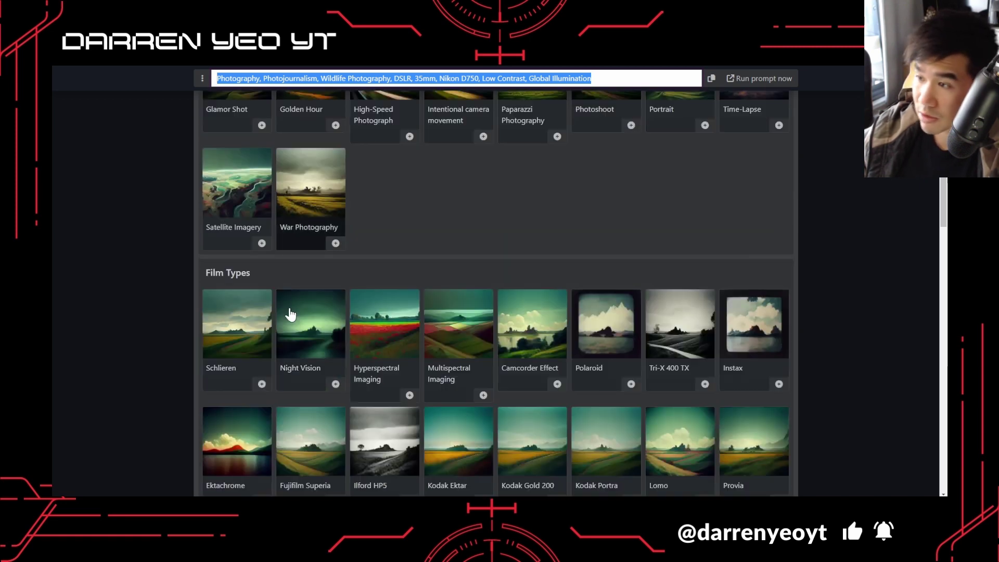
scroll(441, 370, down, 6)
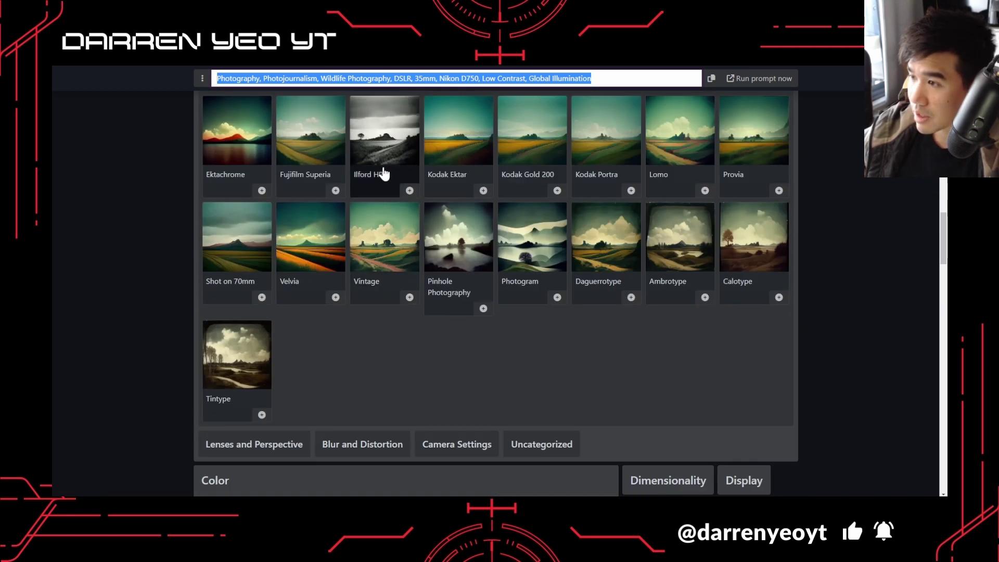
scroll(310, 360, down, 3)
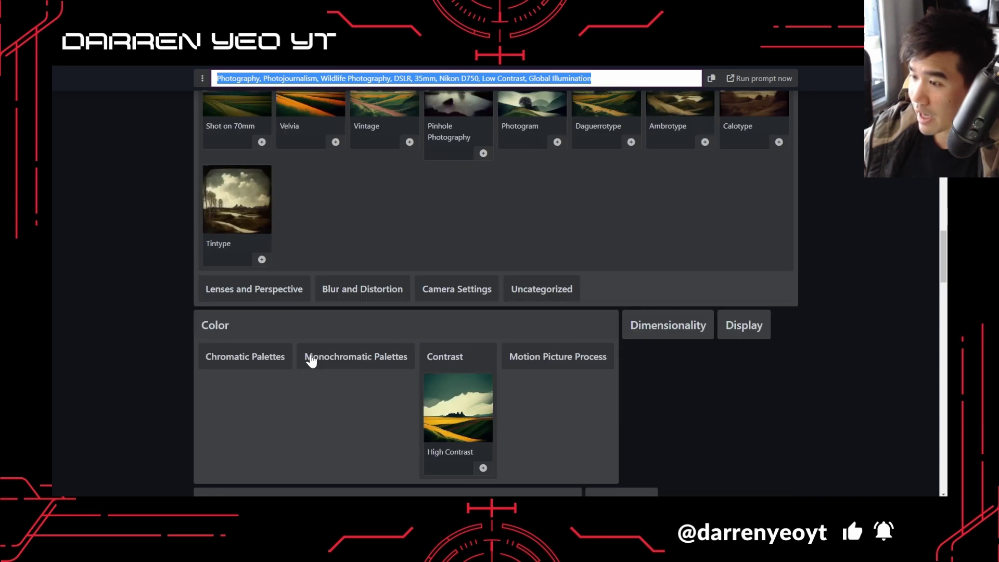
click(280, 300)
scroll(430, 346, down, 2)
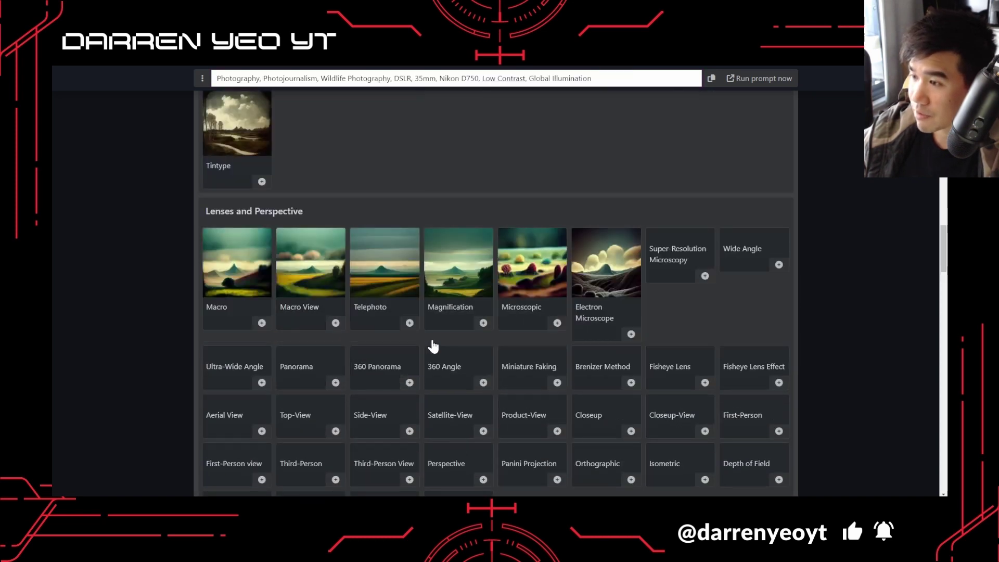
scroll(397, 350, down, 5)
scroll(407, 341, up, 15)
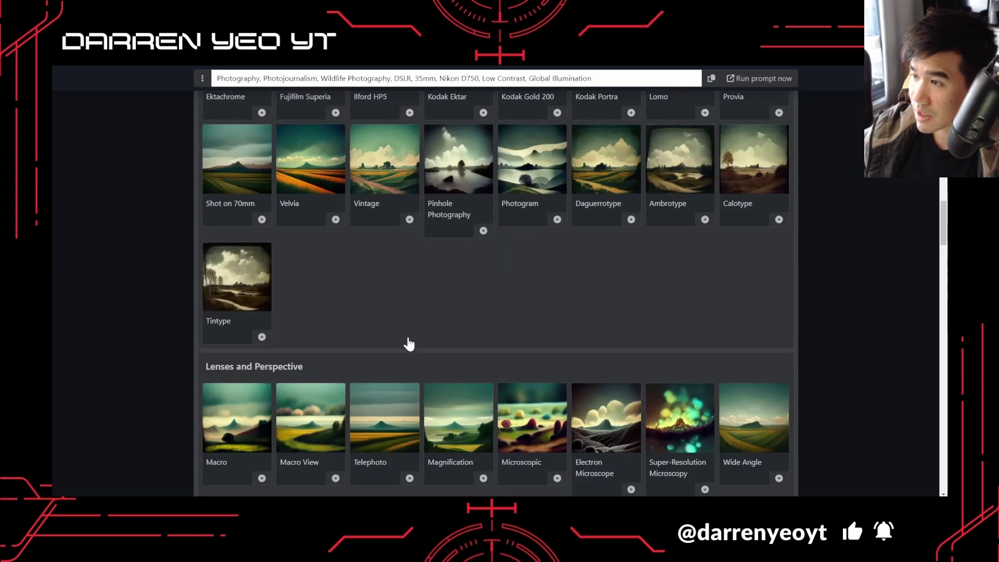
scroll(402, 334, up, 4)
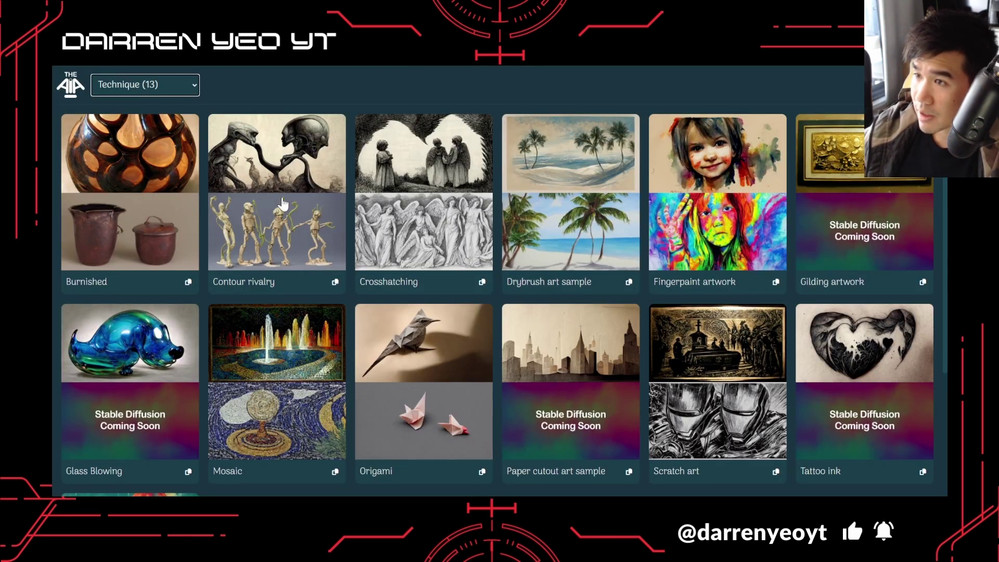
Step: Switch to The AIA style reference, show the Effects category samples, and review the list of available categories
click(192, 88)
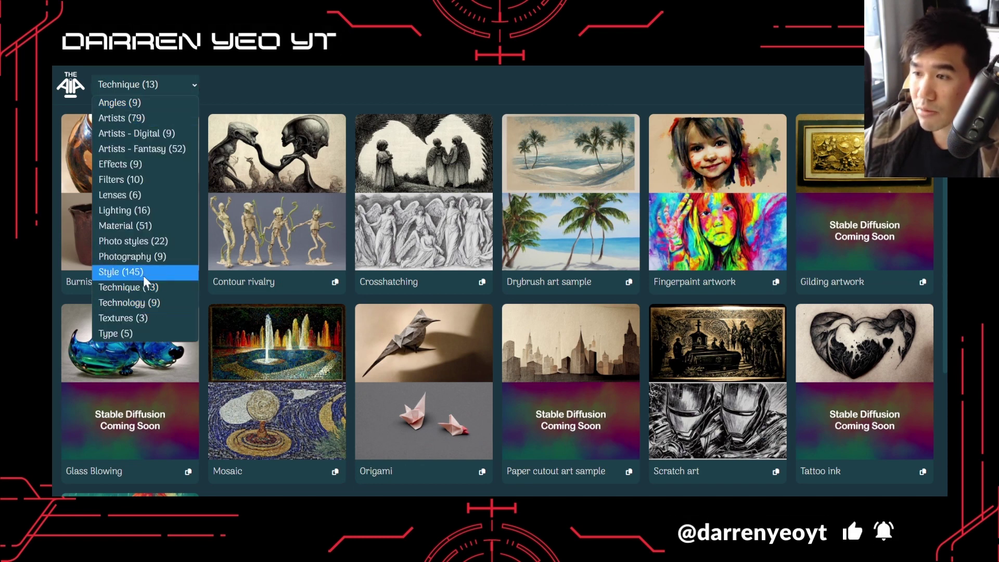
click(139, 164)
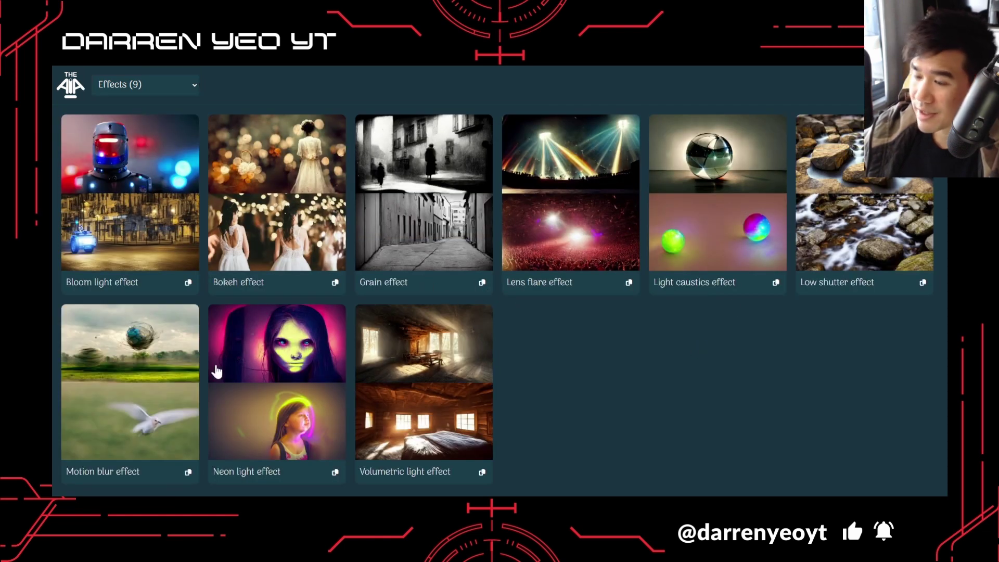
click(163, 86)
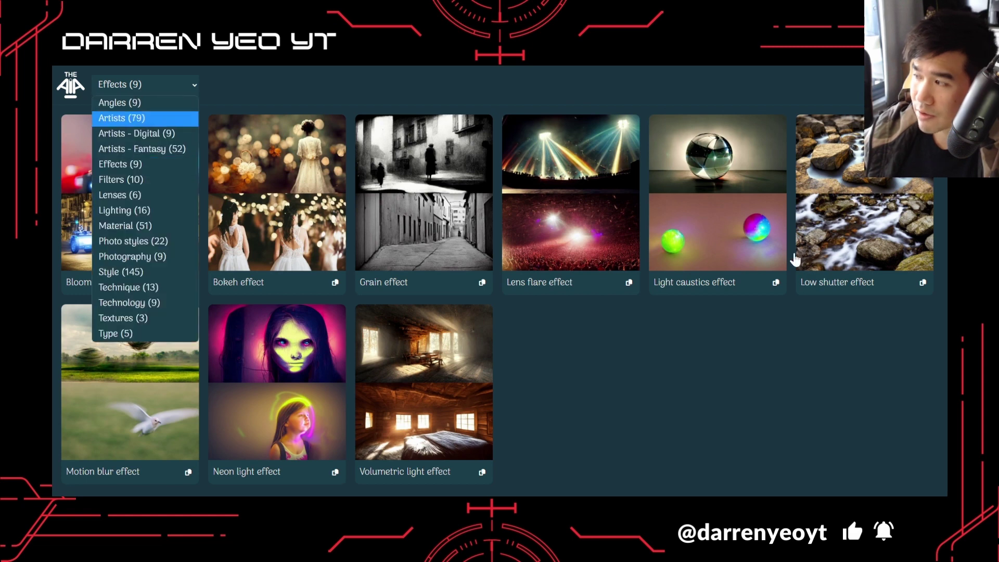
click(462, 100)
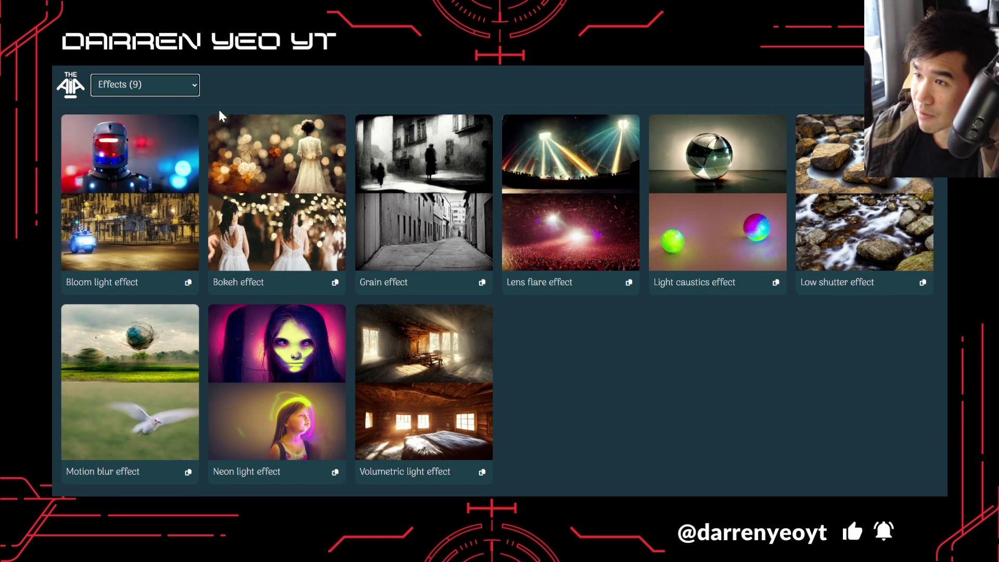
Step: Show the Lighting category and look through all of its sample images
click(182, 84)
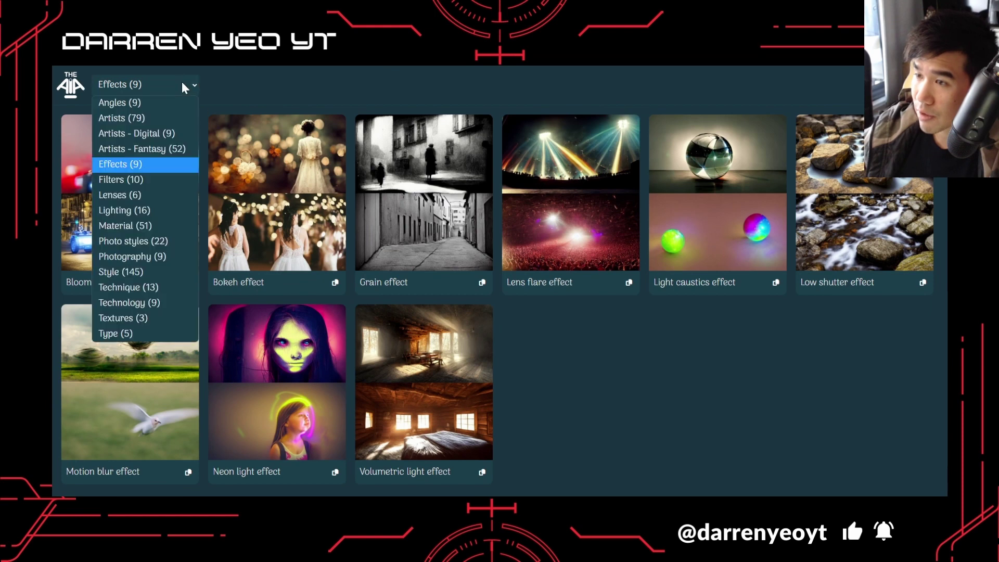
click(140, 211)
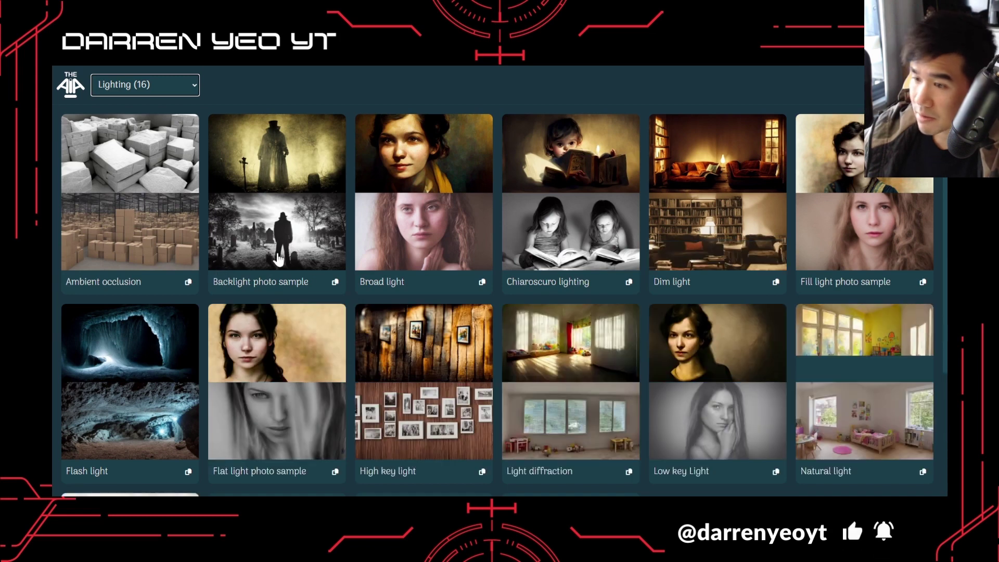
scroll(279, 259, down, 4)
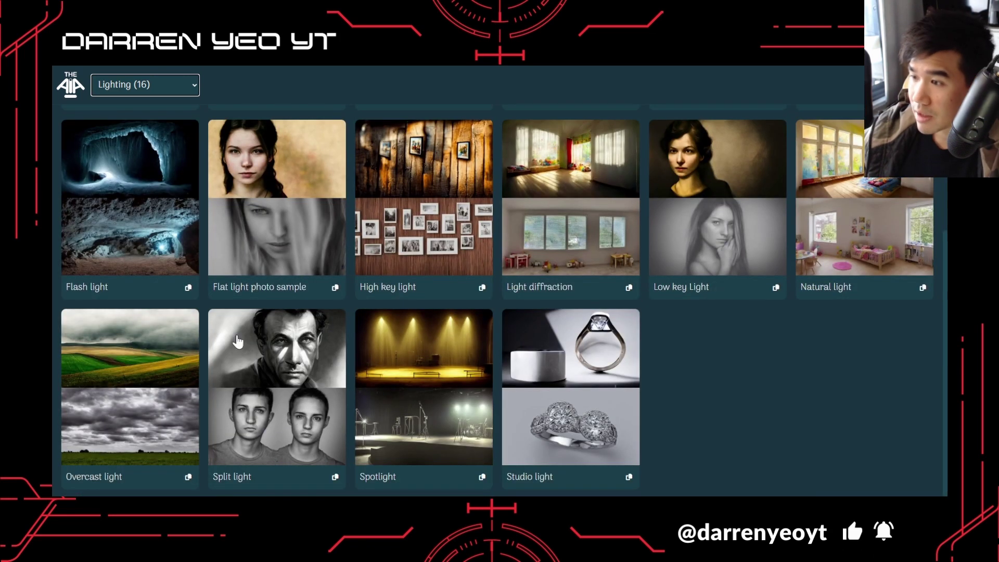
scroll(723, 218, up, 4)
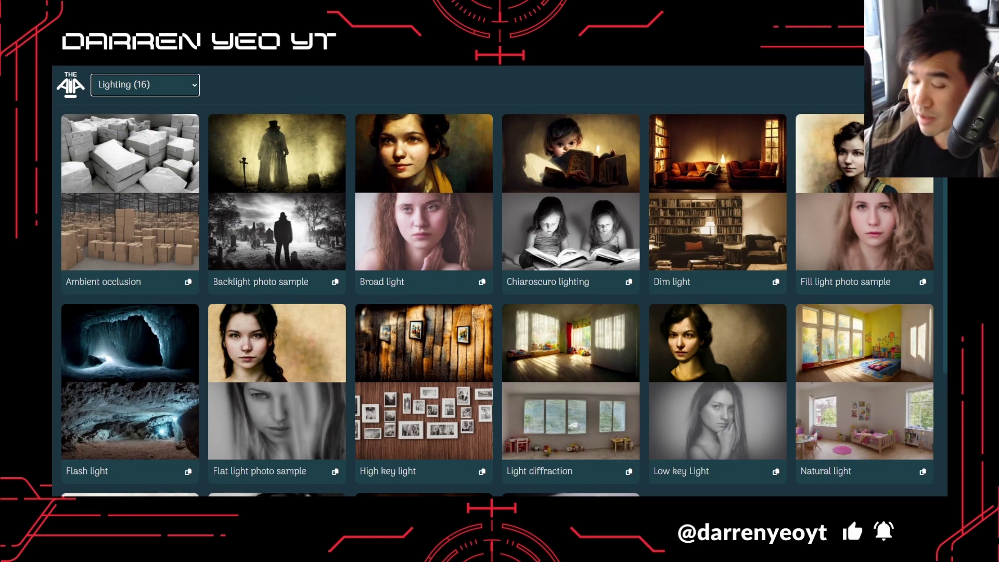
Step: Switch to DreamStudio and view the fourth and second 7:4 country landscape images enlarged
key(alt+Tab)
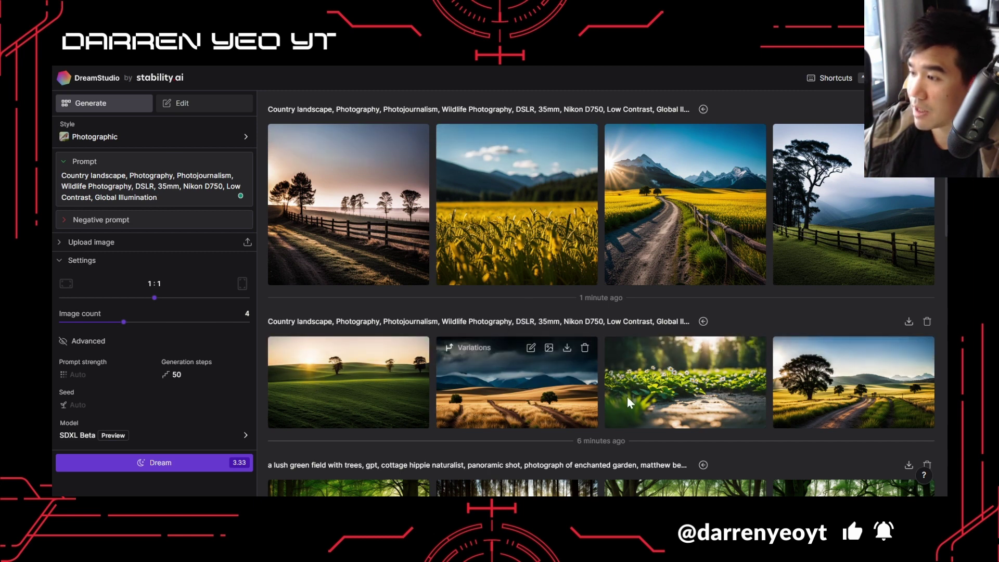
click(814, 400)
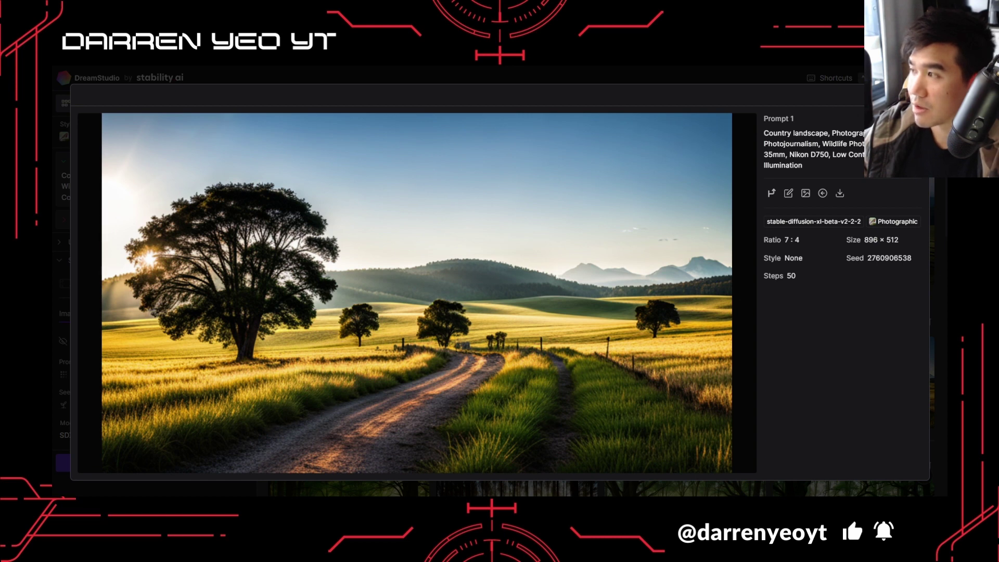
key(Escape)
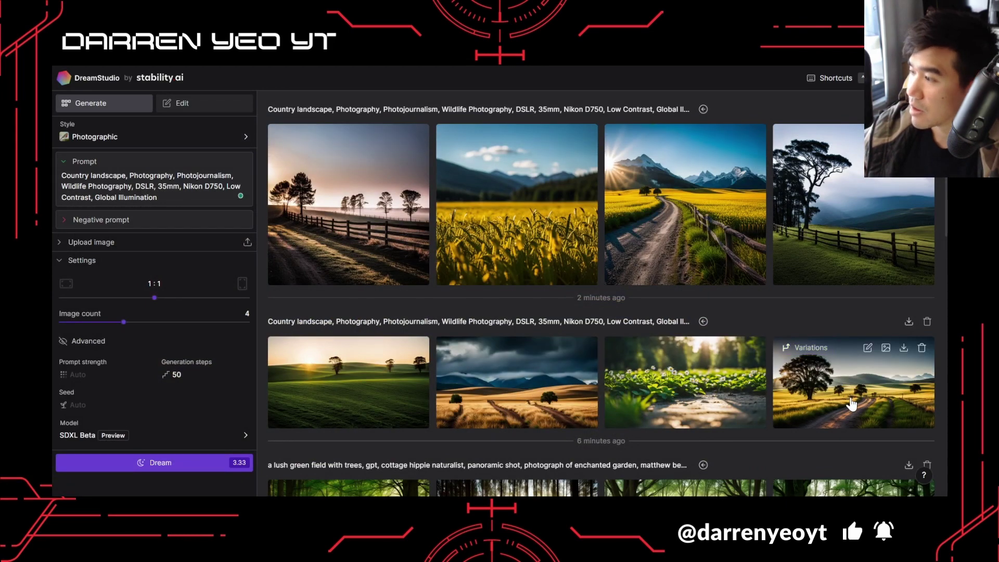
click(506, 398)
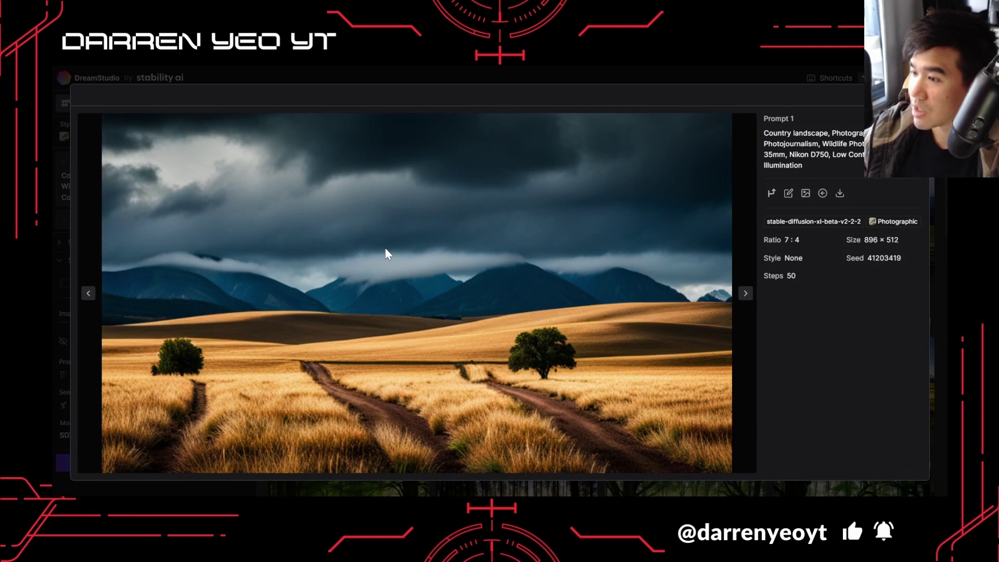
Step: View the third 7:4 country landscape image and the third 1:1 country landscape image enlarged
key(Escape)
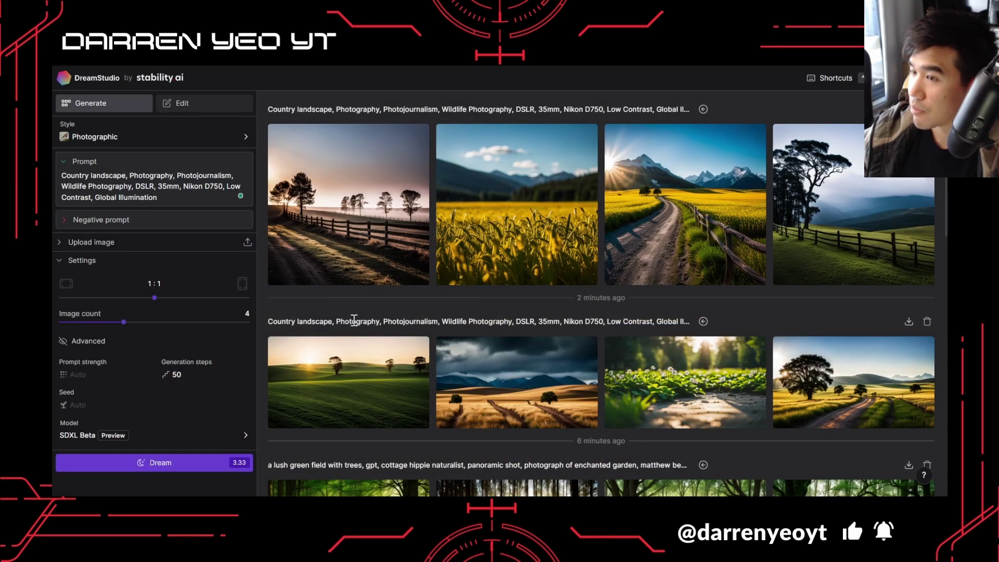
click(680, 381)
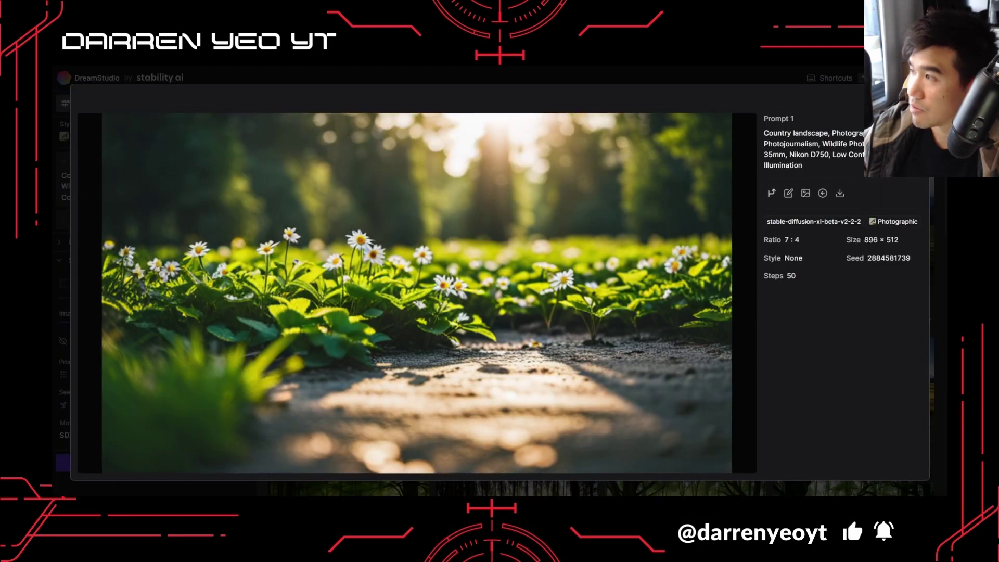
key(Escape)
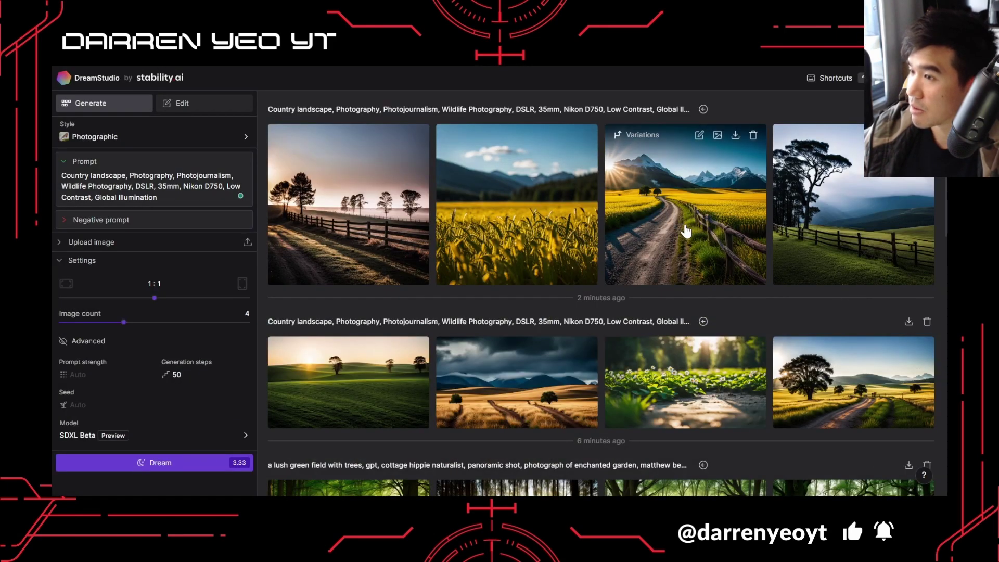
click(678, 218)
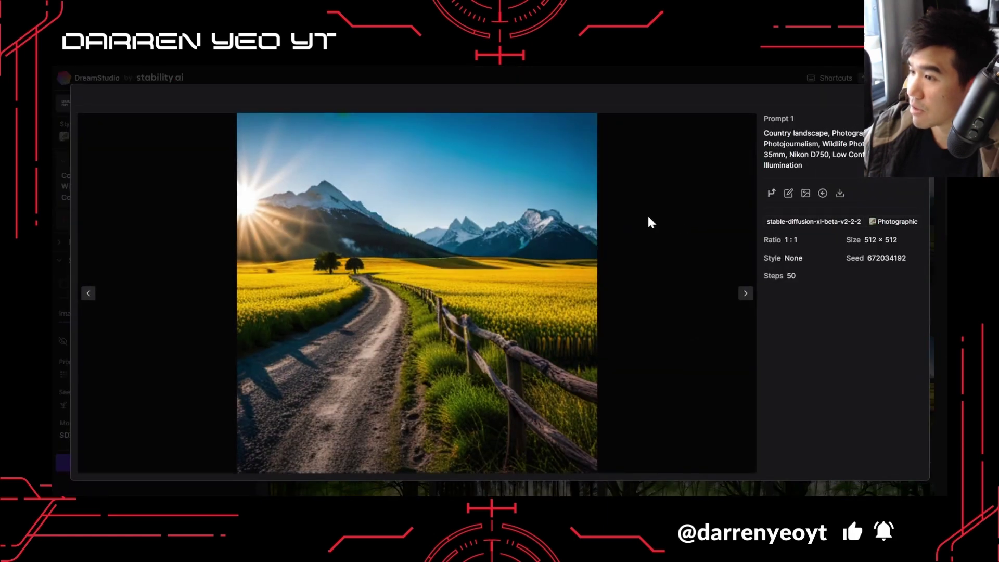
key(Escape)
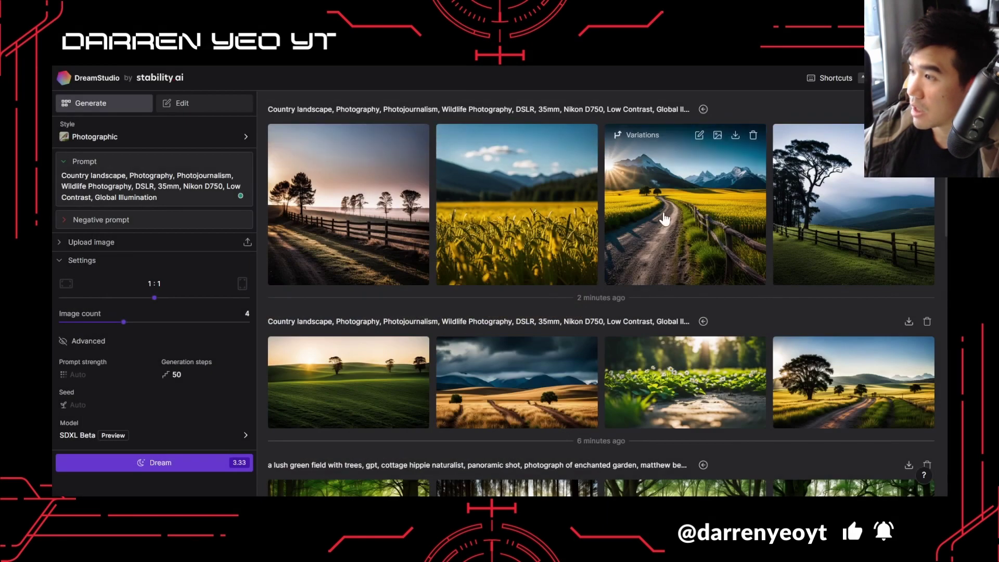
click(613, 231)
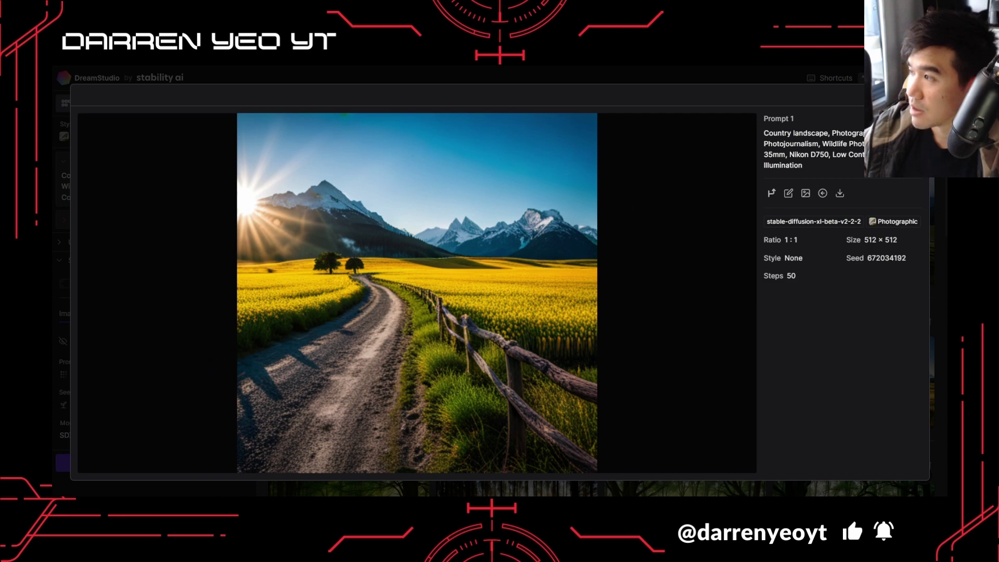
key(Escape)
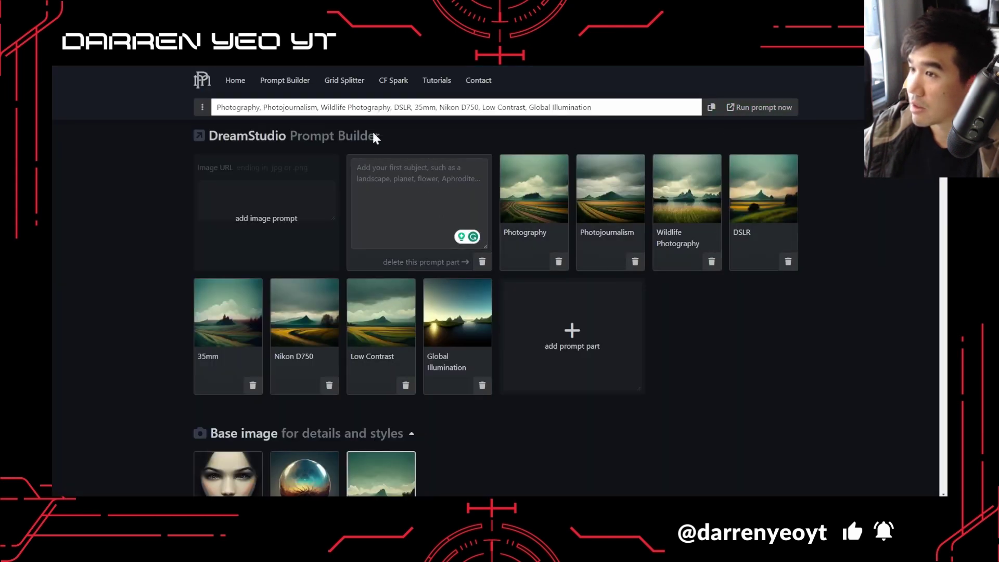
Step: Switch to promptoMANIA, reset the DreamStudio prompt builder, and choose landscape as the base image
click(206, 136)
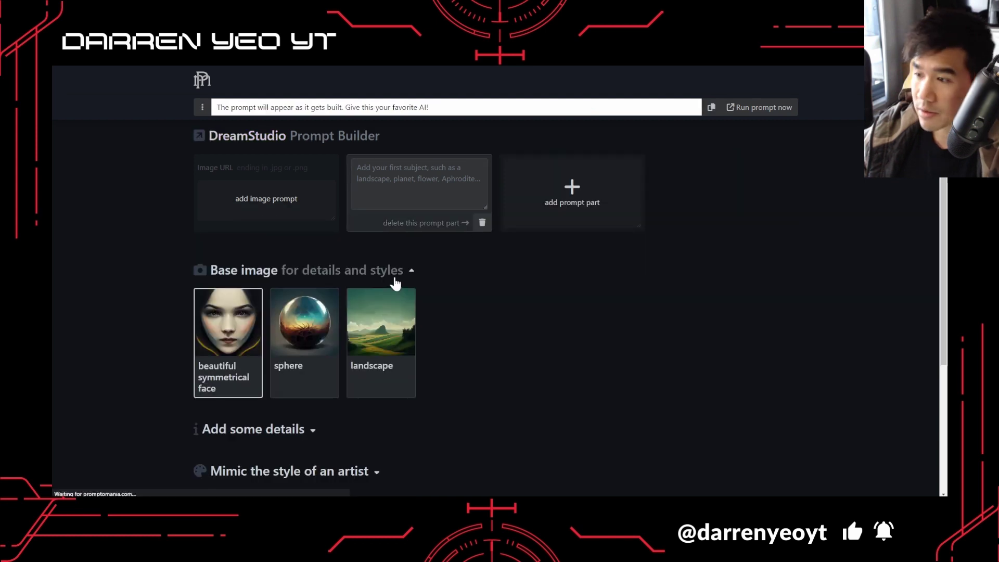
click(377, 359)
scroll(385, 367, down, 3)
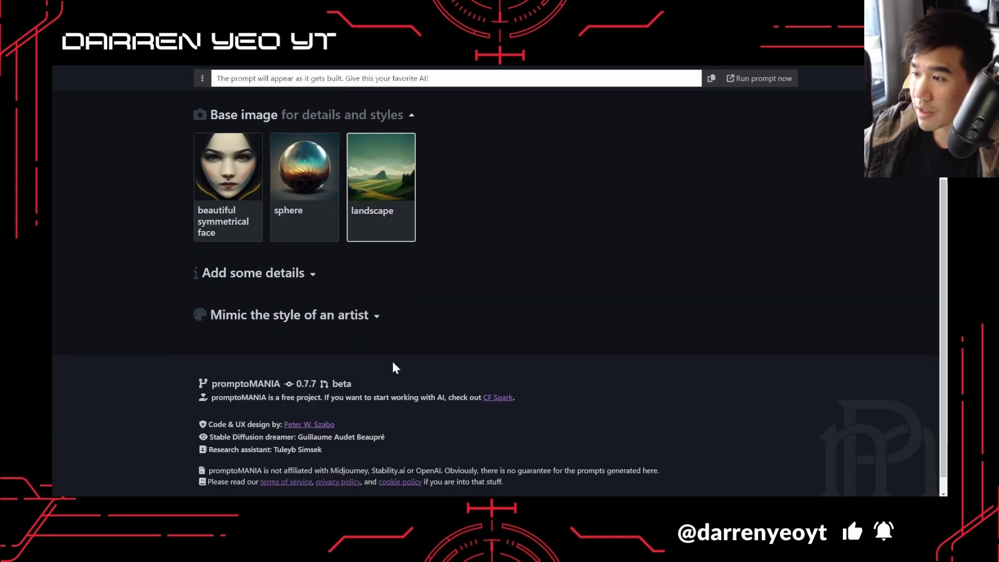
Step: Add the camera scenes Golden Hour, Editorial Photography and Photography to the prompt
click(301, 281)
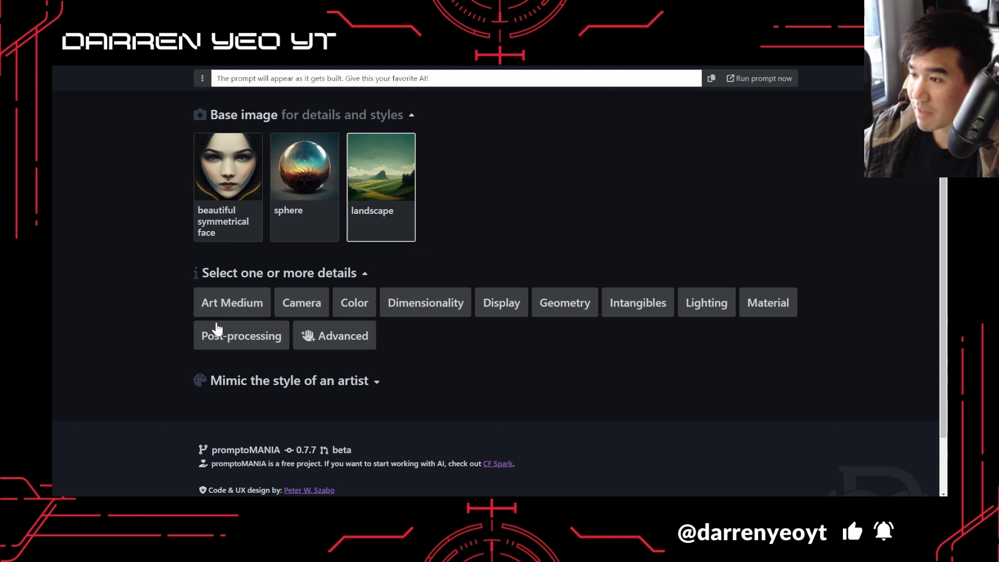
click(323, 310)
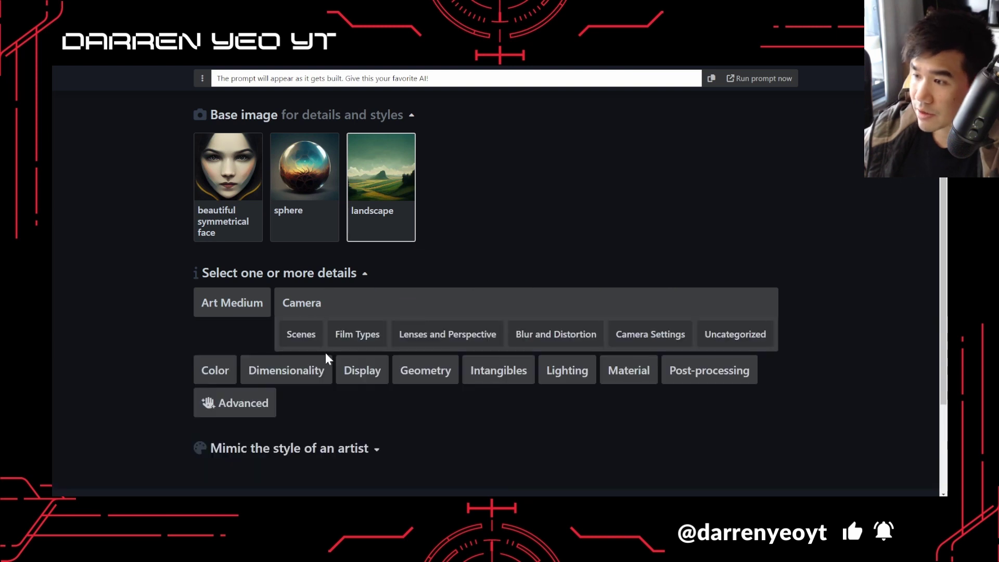
click(302, 336)
scroll(307, 342, down, 2)
scroll(329, 409, down, 2)
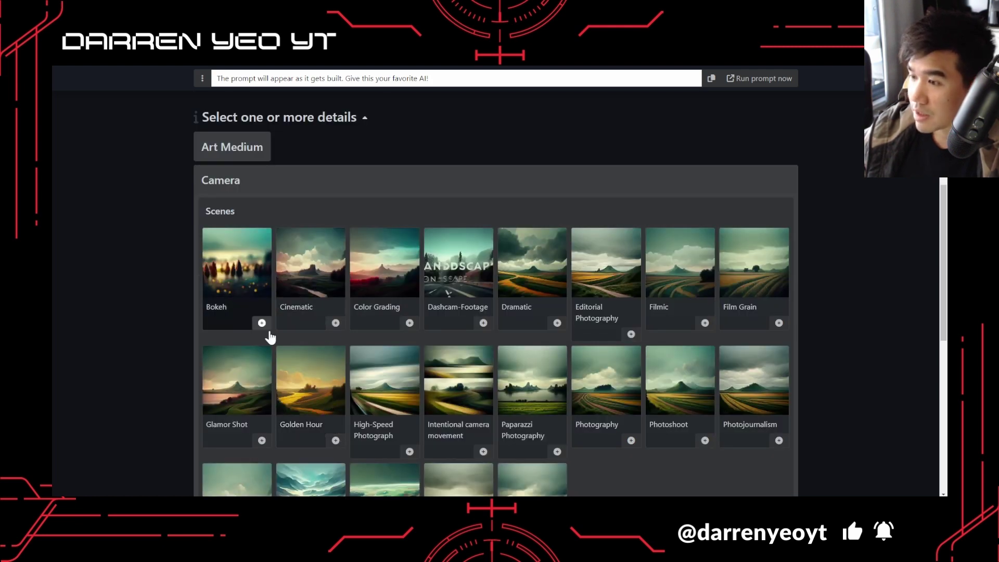
click(285, 401)
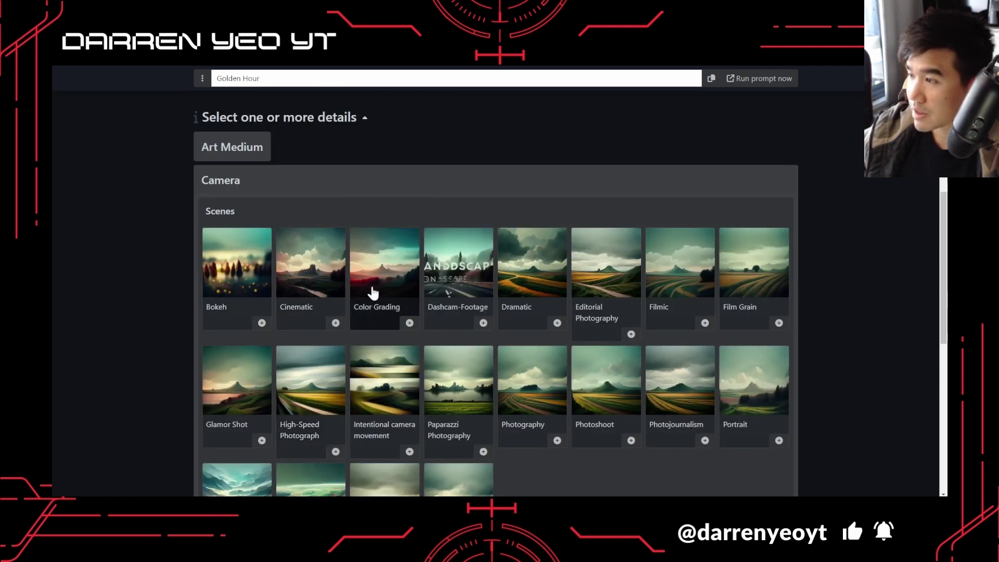
click(620, 282)
scroll(520, 385, down, 1)
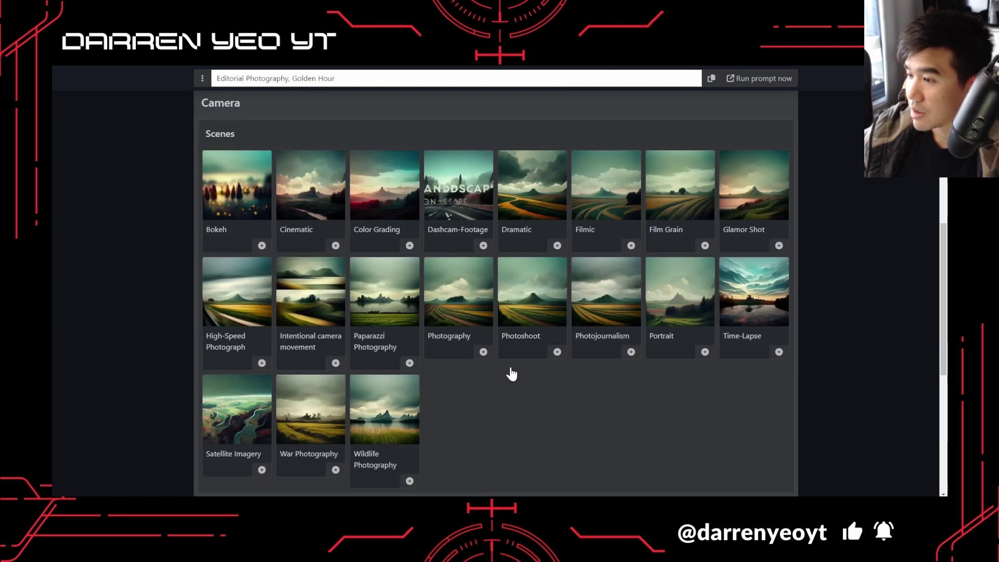
click(451, 303)
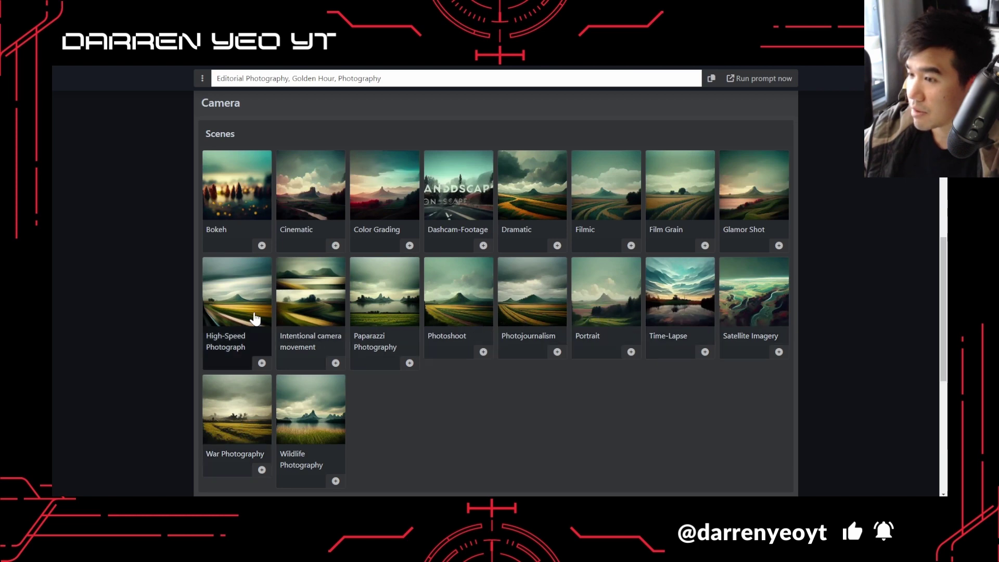
Step: Look through the camera film types and add DSLR and Shot on 70mm to the prompt
scroll(364, 302, down, 3)
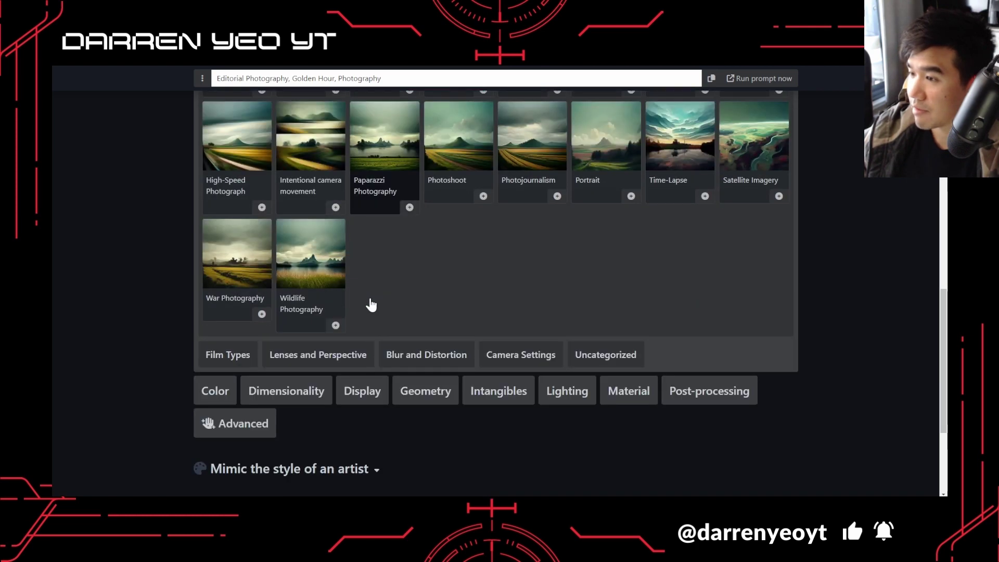
click(223, 357)
scroll(257, 370, down, 3)
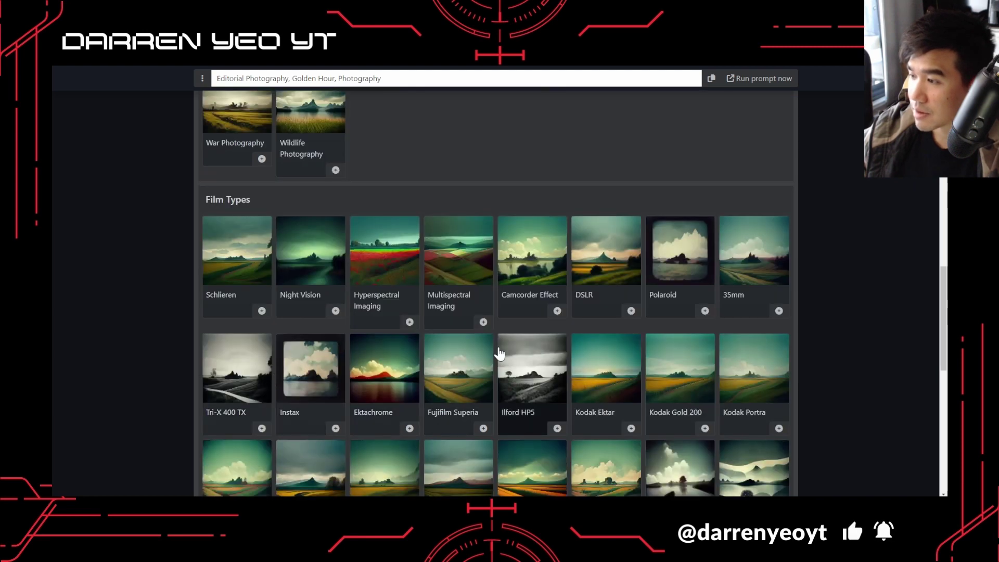
scroll(638, 359, down, 3)
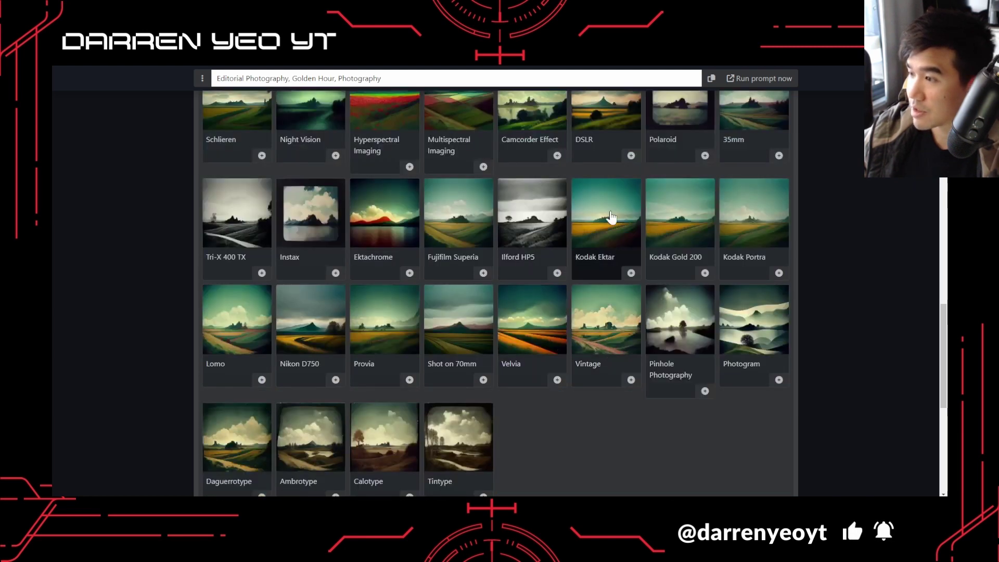
scroll(547, 290, down, 3)
scroll(546, 289, up, 6)
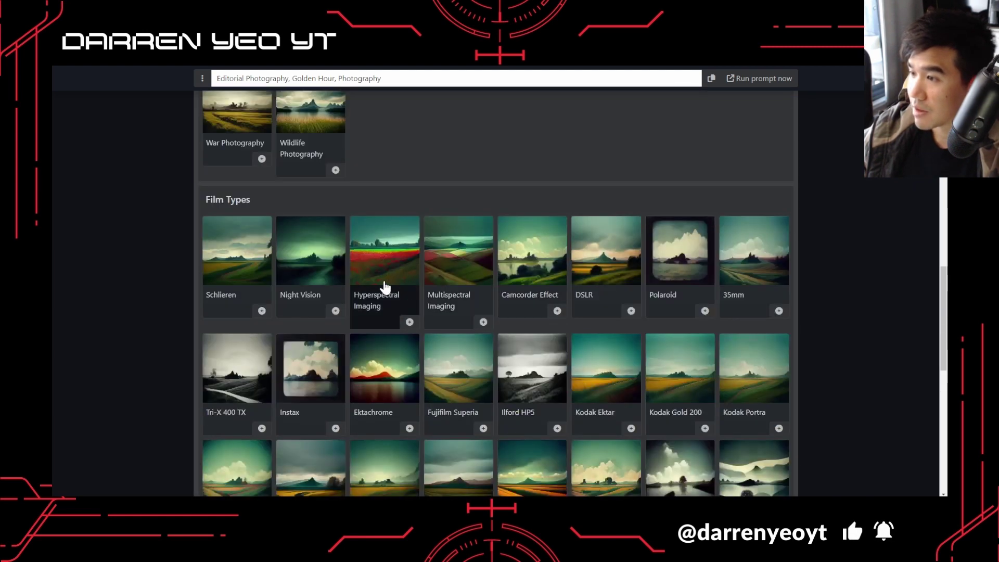
click(619, 271)
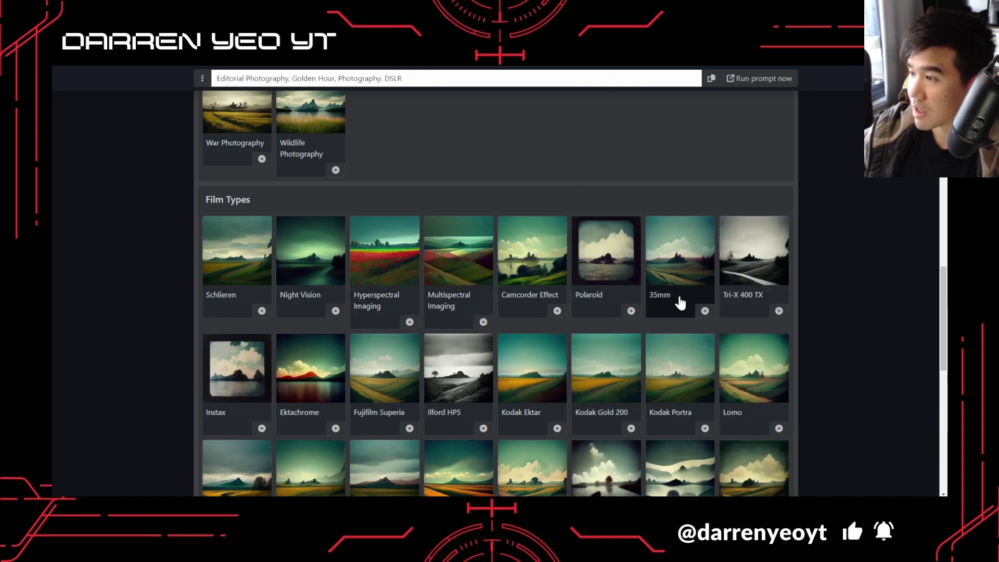
scroll(356, 405, down, 3)
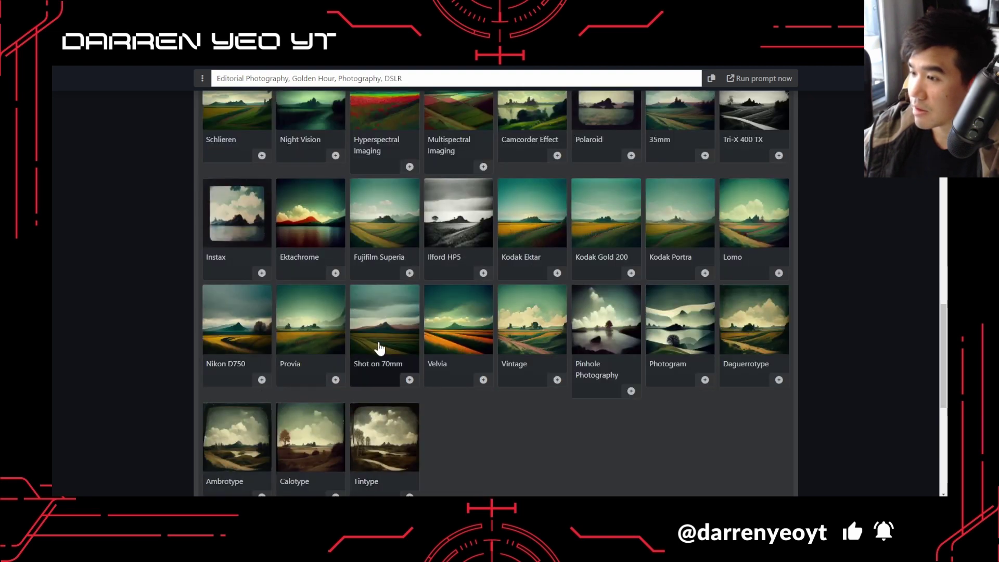
click(390, 327)
Step: Expand the Lenses and Perspective details and add Side-View to the prompt
scroll(368, 316, up, 12)
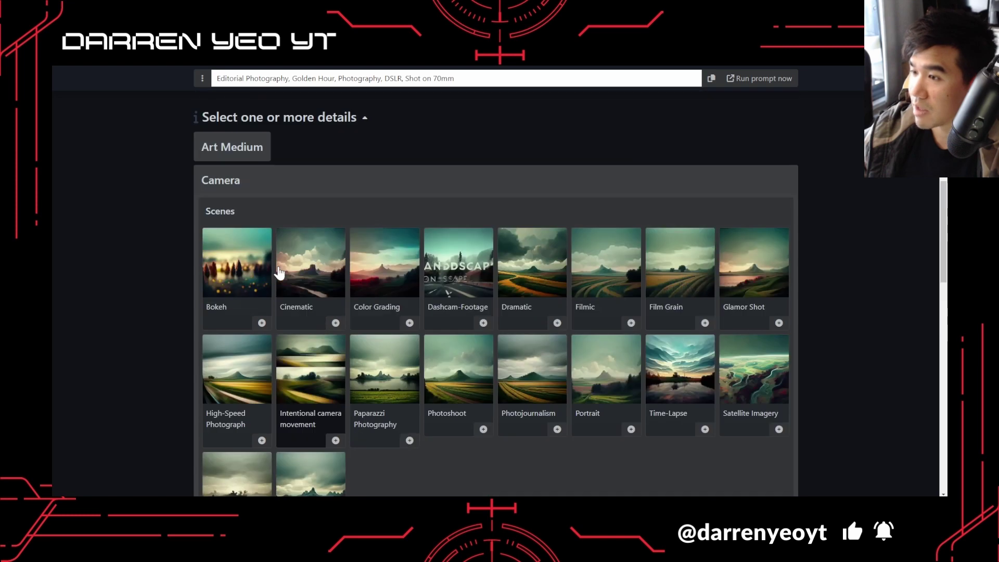
scroll(281, 274, down, 15)
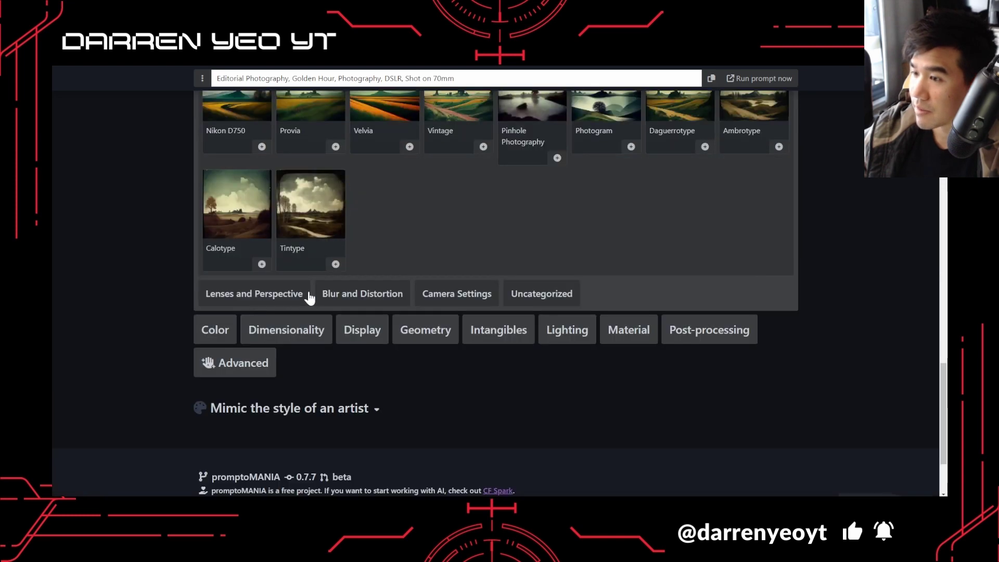
click(270, 300)
scroll(379, 327, down, 2)
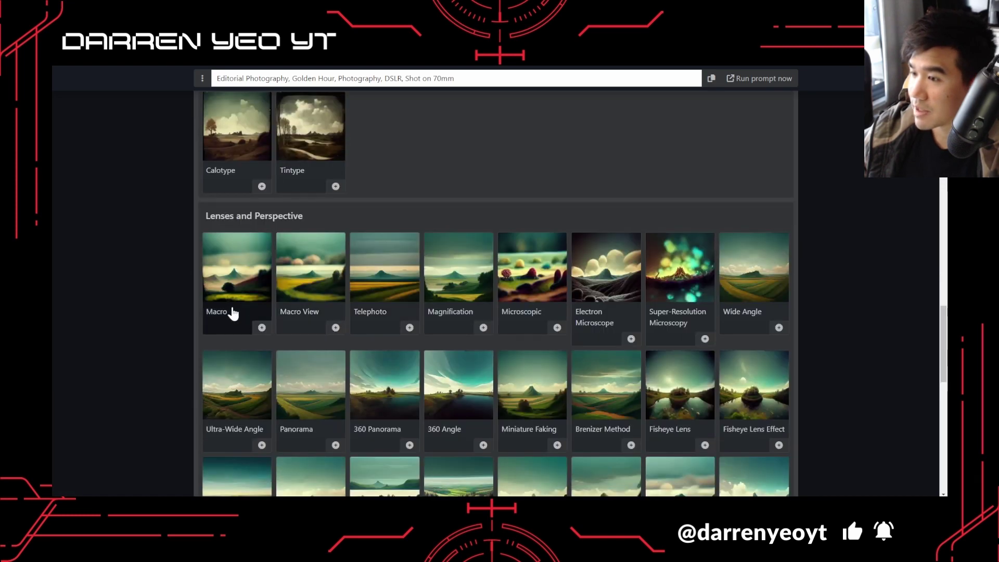
scroll(232, 312, down, 5)
scroll(441, 319, up, 3)
scroll(462, 319, down, 2)
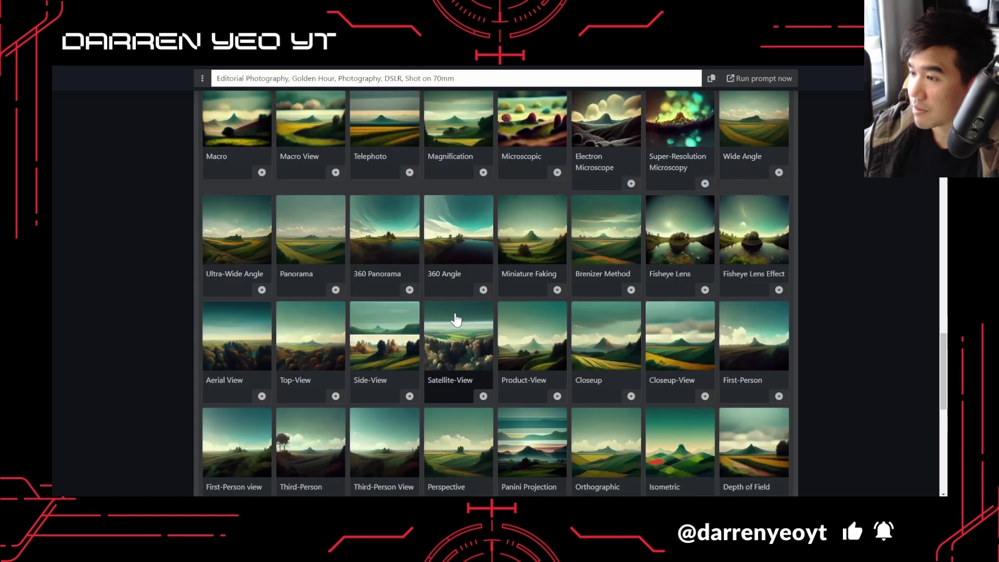
click(419, 359)
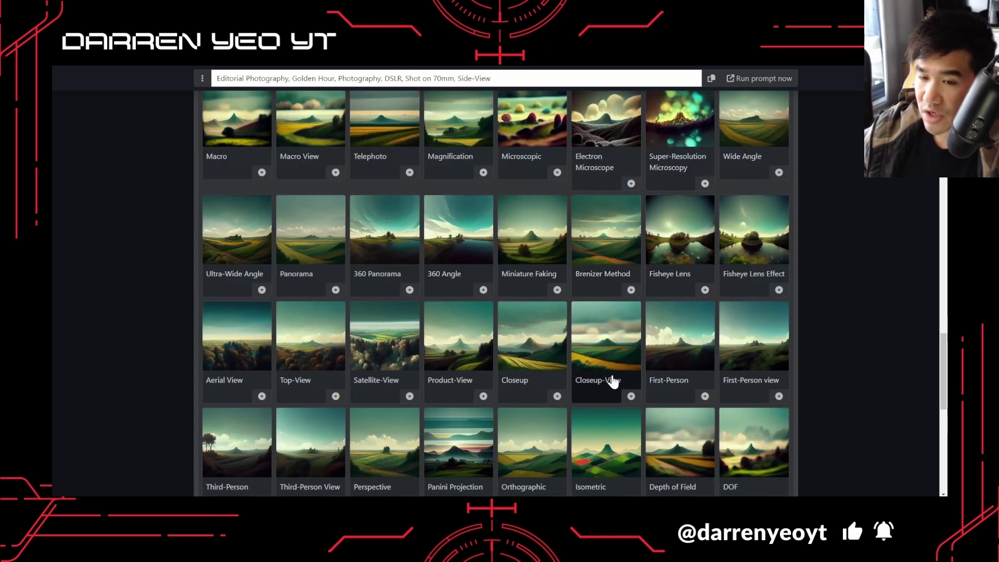
Step: Look through the remaining Lenses and Perspective samples and show the Blur and Distortion samples
scroll(551, 298, down, 3)
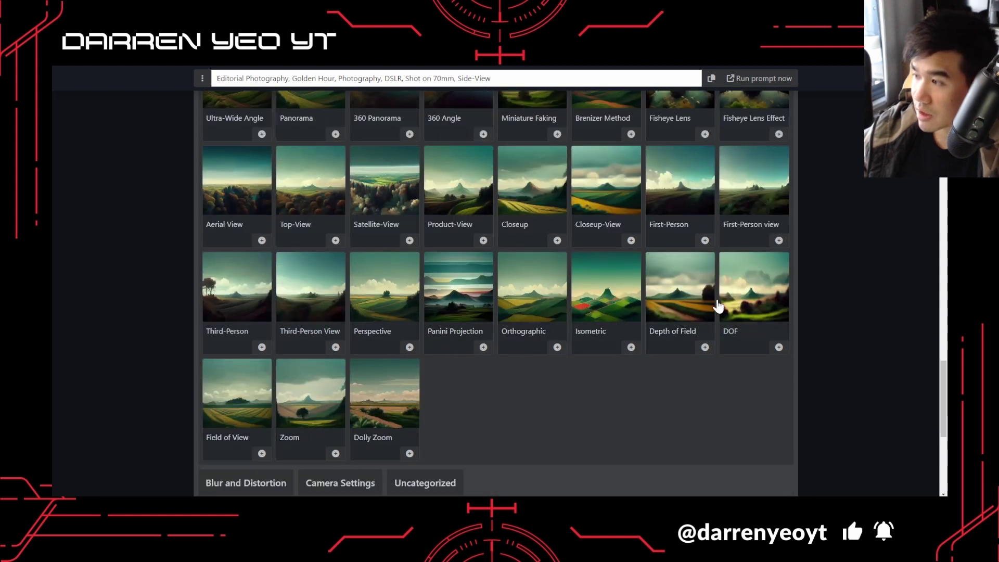
scroll(717, 307, up, 3)
scroll(640, 321, down, 5)
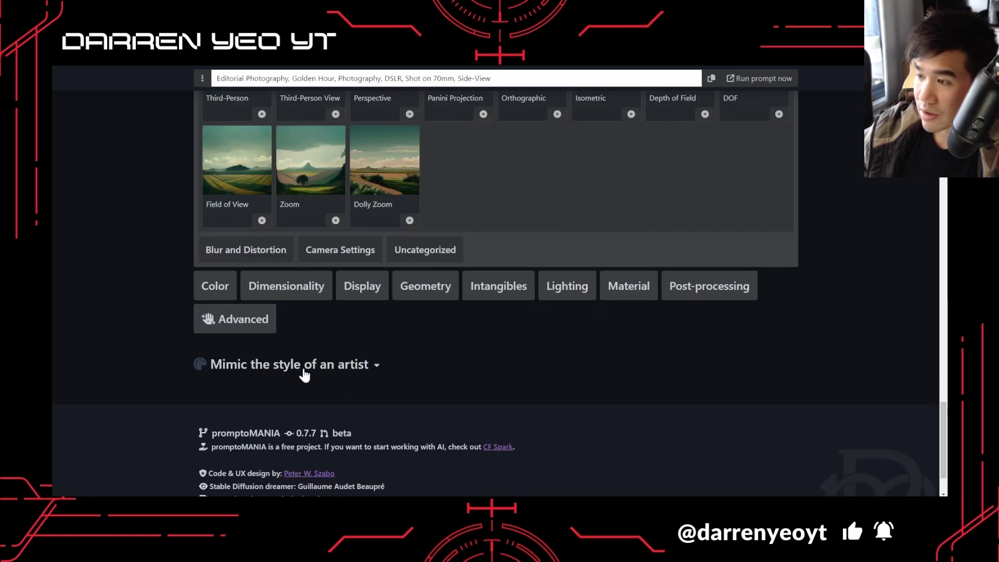
click(260, 260)
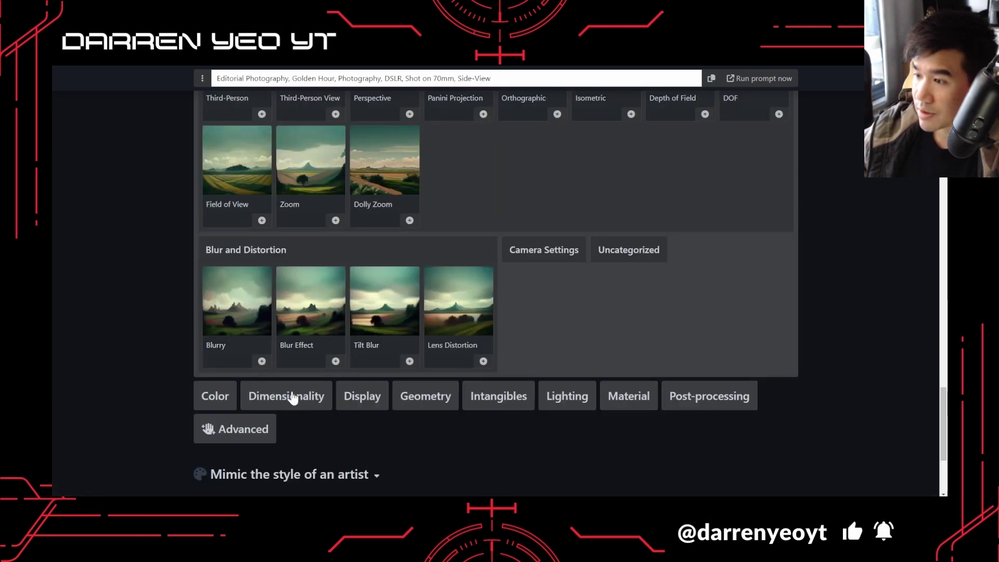
scroll(507, 319, down, 2)
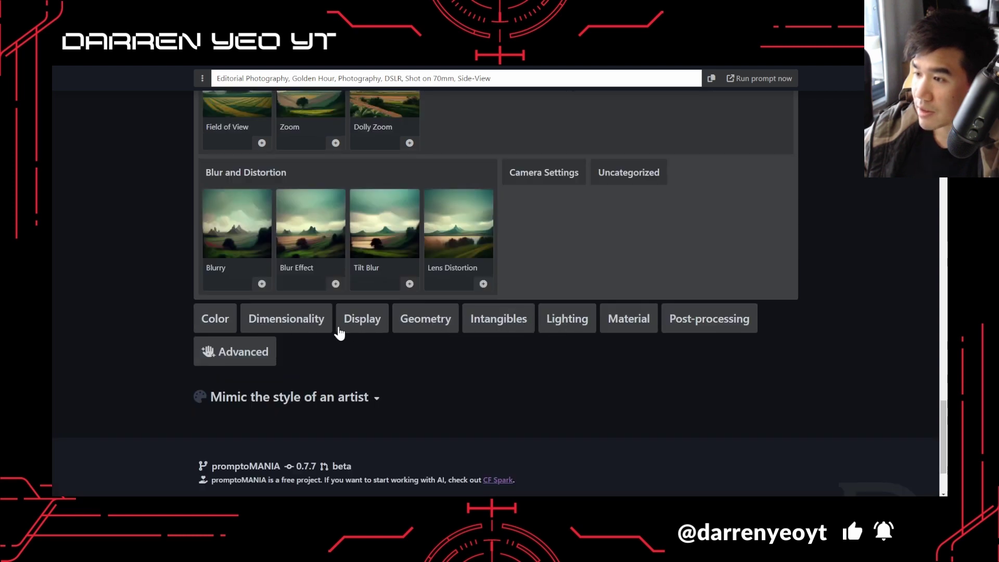
Step: Add the monochromatic color palettes Sepia and Desaturated to the prompt
click(217, 328)
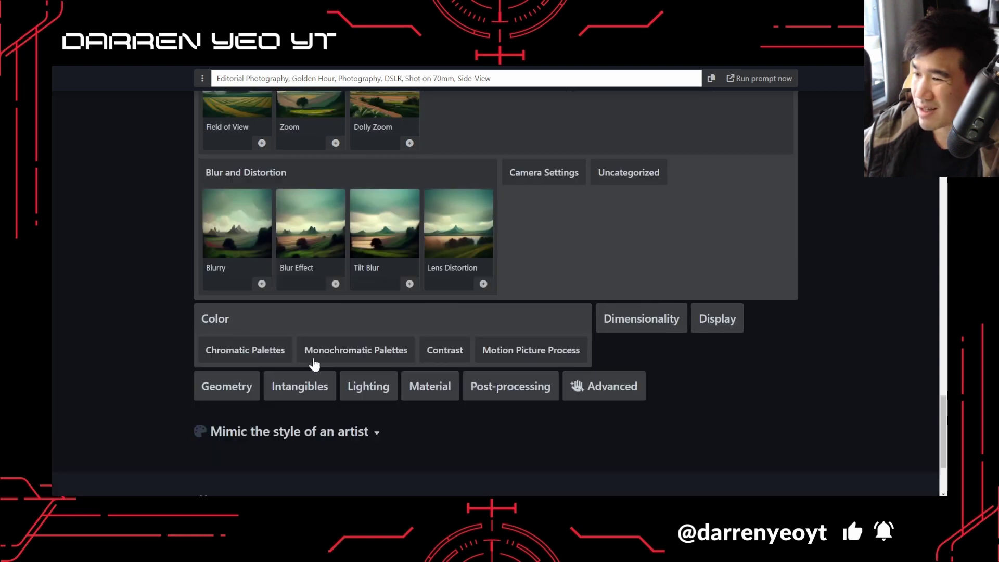
click(391, 356)
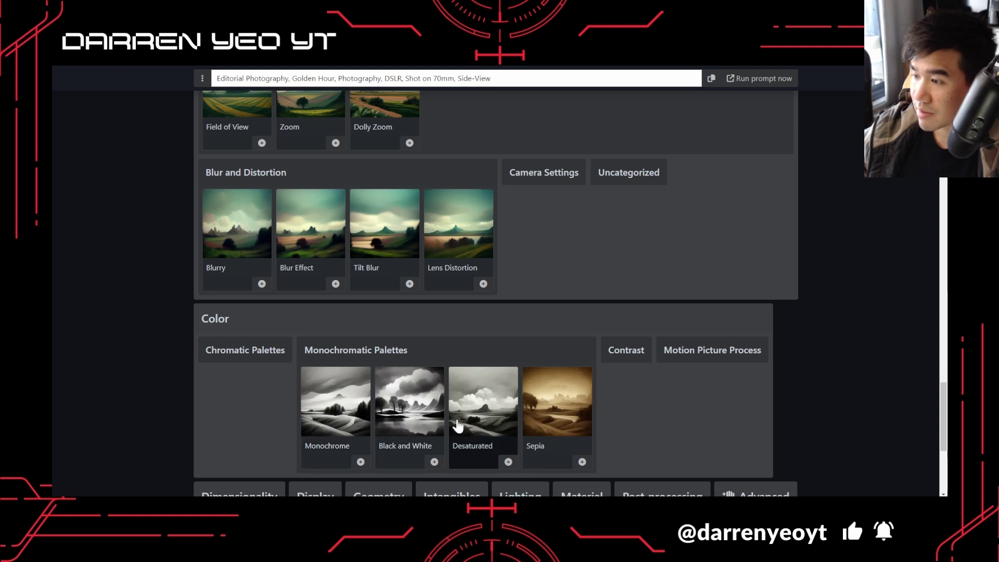
click(550, 415)
scroll(458, 444, down, 2)
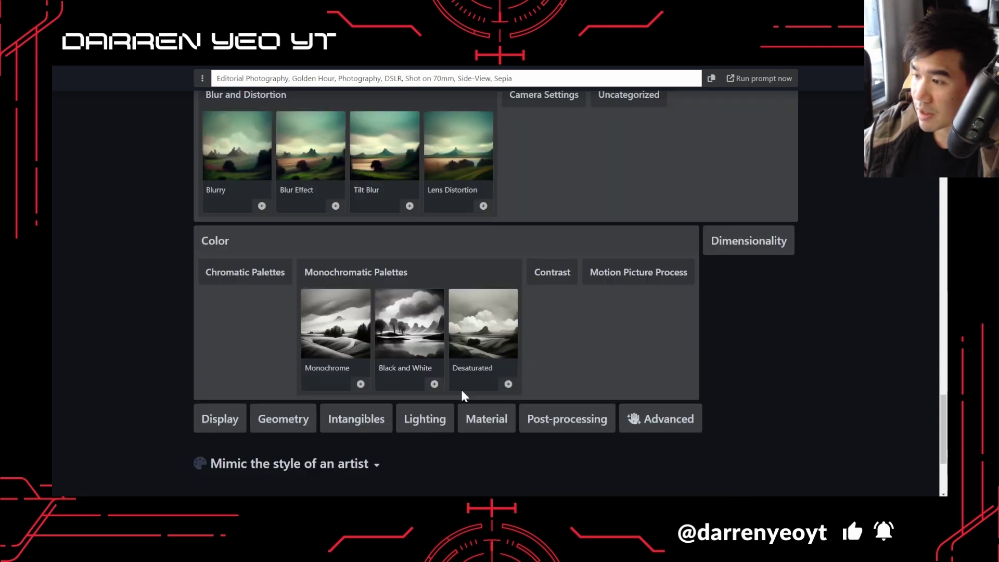
click(462, 389)
Step: Expand the Geometry details and show the available Shapes options
click(244, 431)
scroll(298, 448, down, 2)
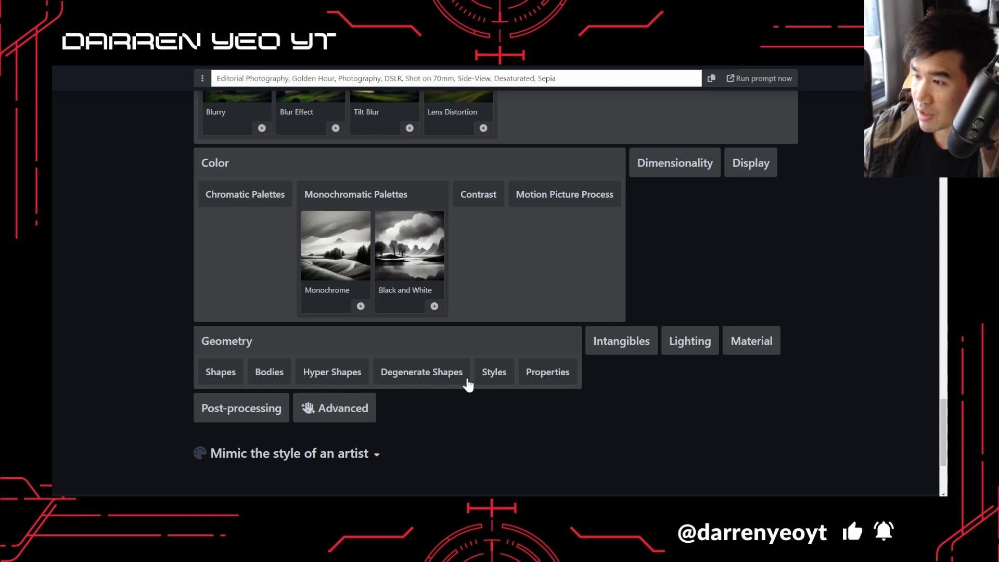
click(220, 372)
scroll(223, 383, down, 6)
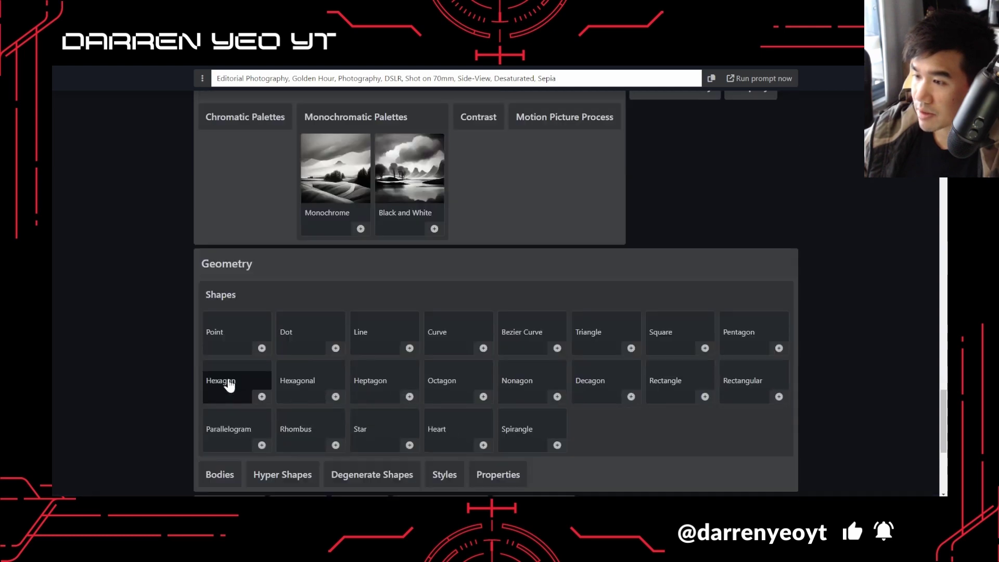
Step: Expand the Lighting, Intangibles and Post-processing detail categories to show their subcategories
scroll(276, 383, up, 3)
scroll(252, 339, down, 6)
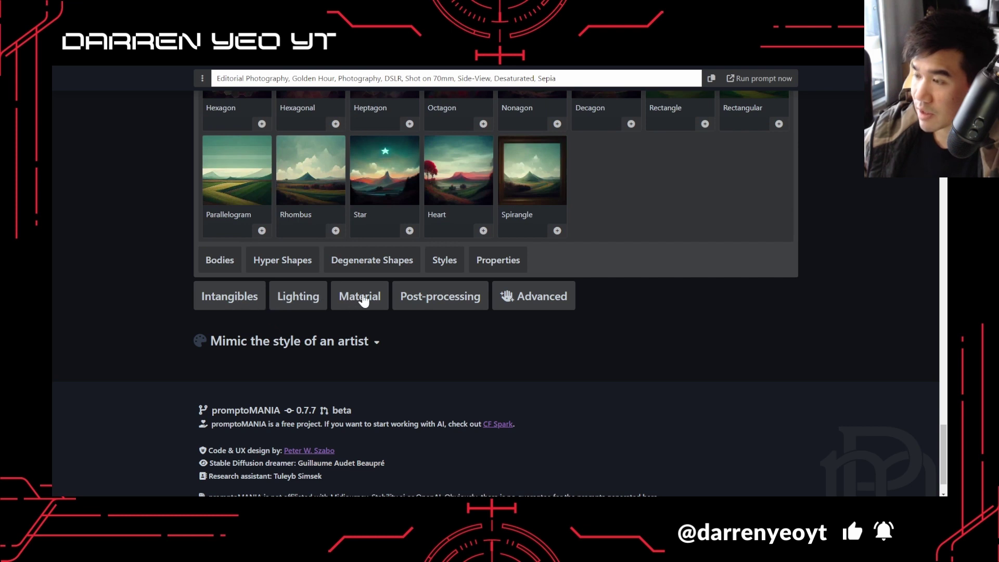
click(299, 300)
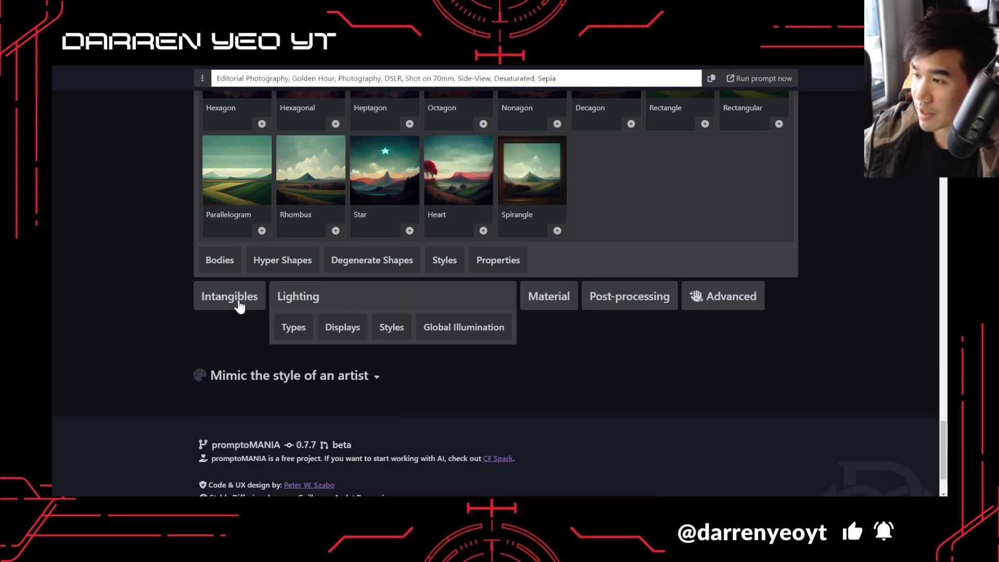
click(240, 306)
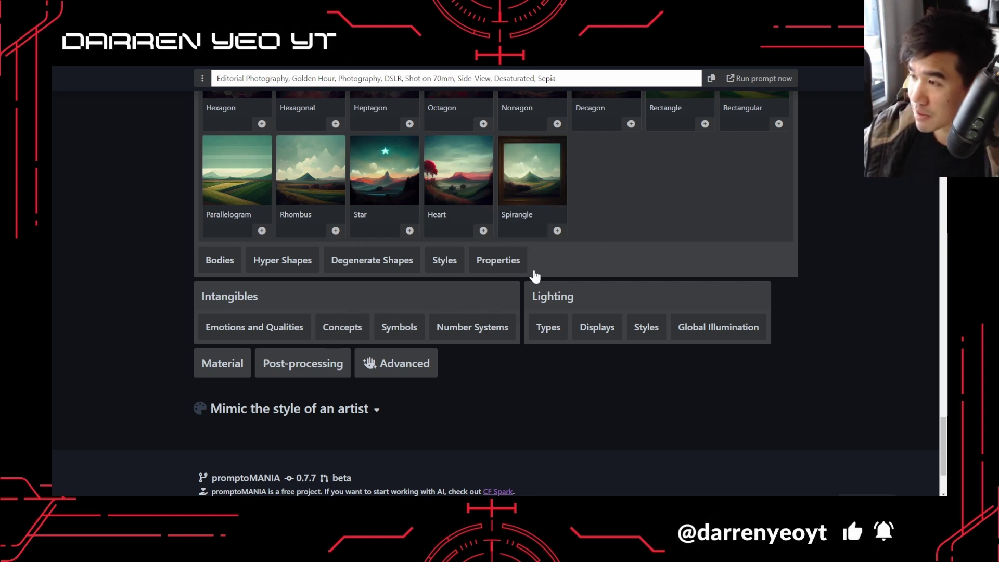
click(285, 375)
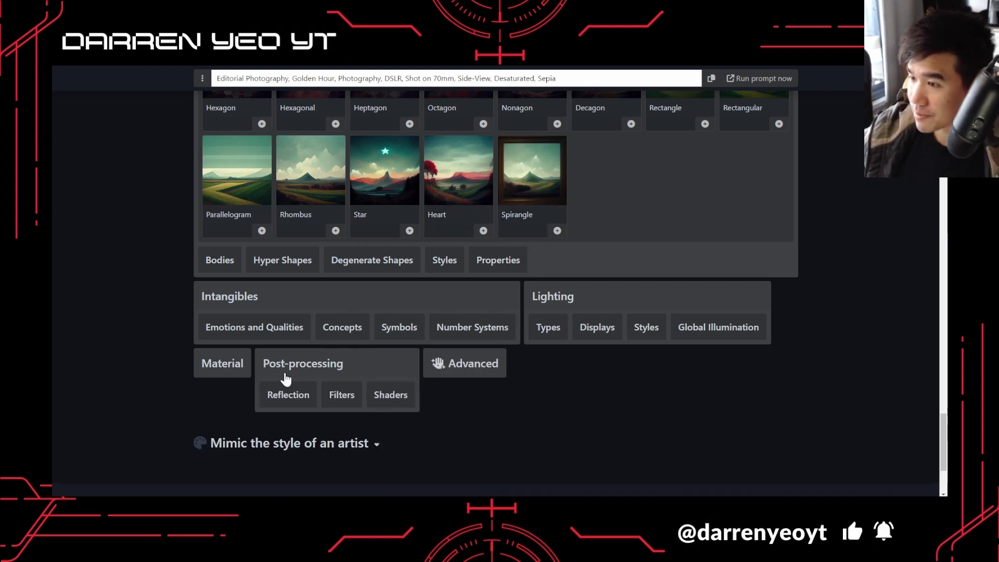
Step: Expand the Advanced category's Compound Details and add "detailed and intricate" to the prompt
click(464, 365)
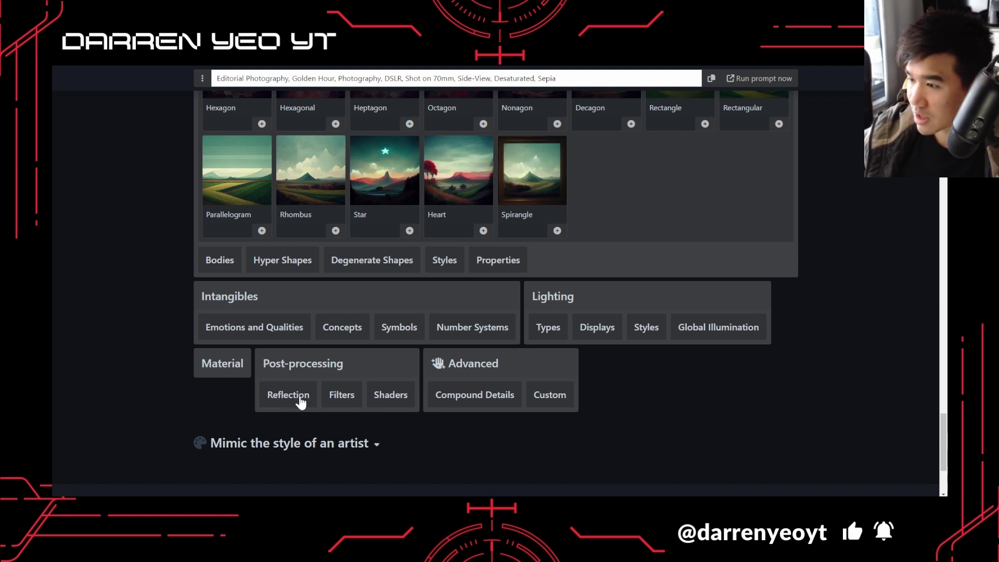
click(479, 403)
scroll(462, 432, down, 2)
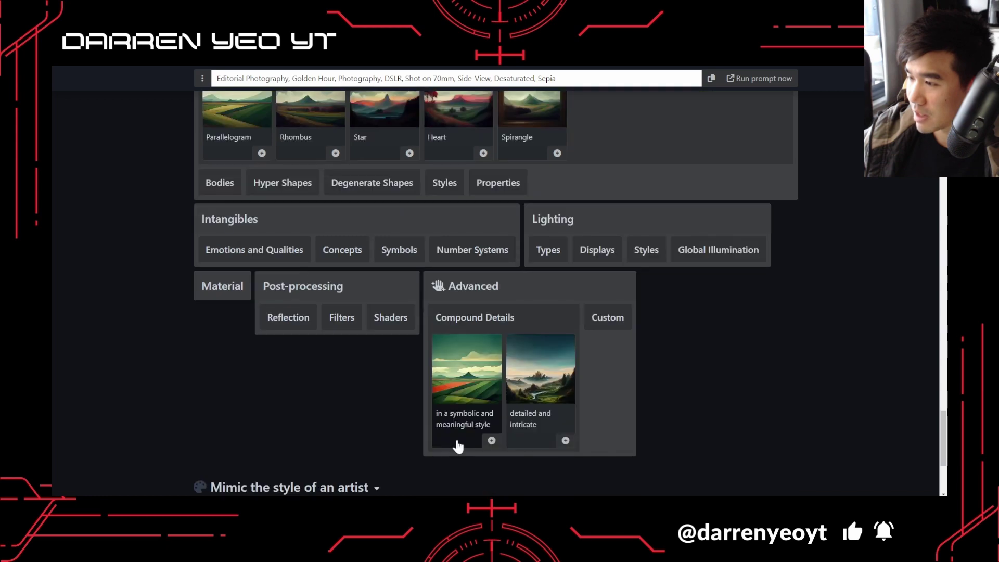
click(543, 405)
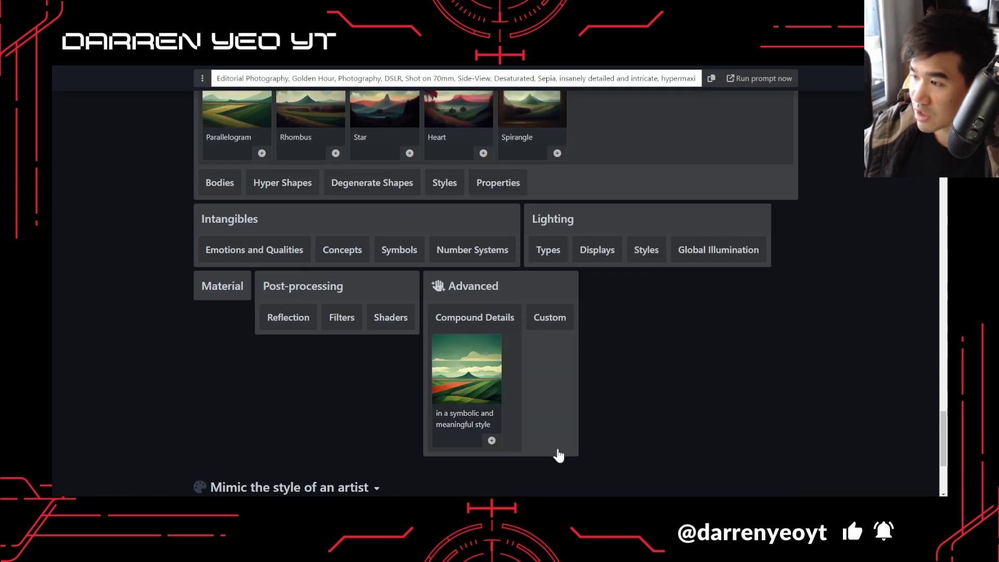
Step: Copy the complete built prompt, switch to DreamStudio and replace the old country landscape prompt with it
scroll(528, 410, down, 4)
scroll(454, 422, up, 20)
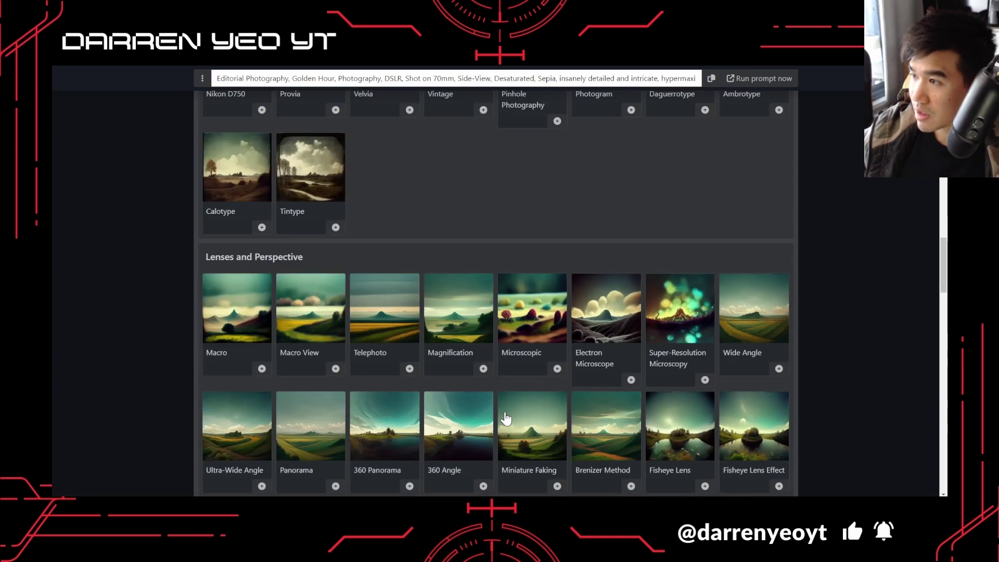
scroll(454, 422, up, 7)
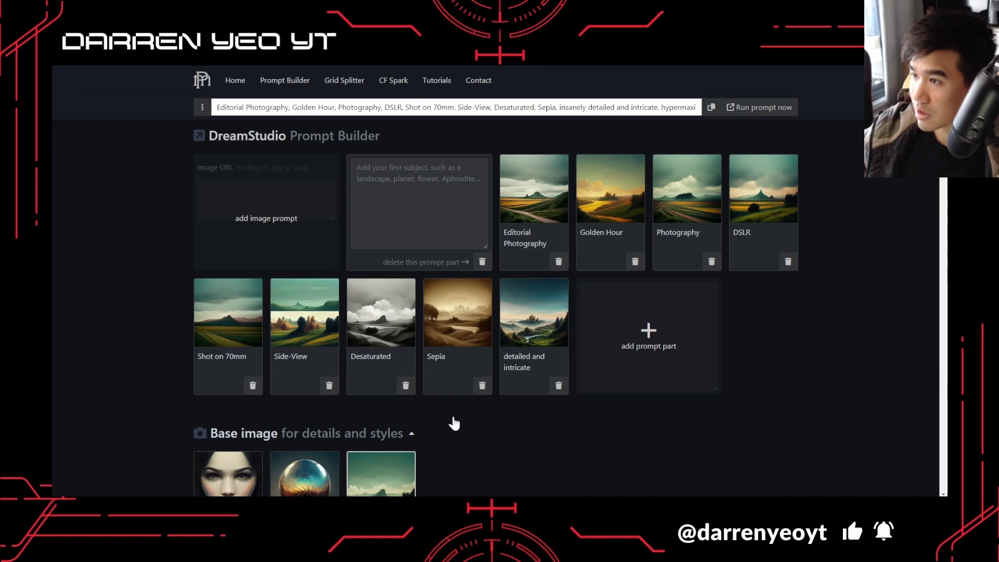
triple_click(667, 105)
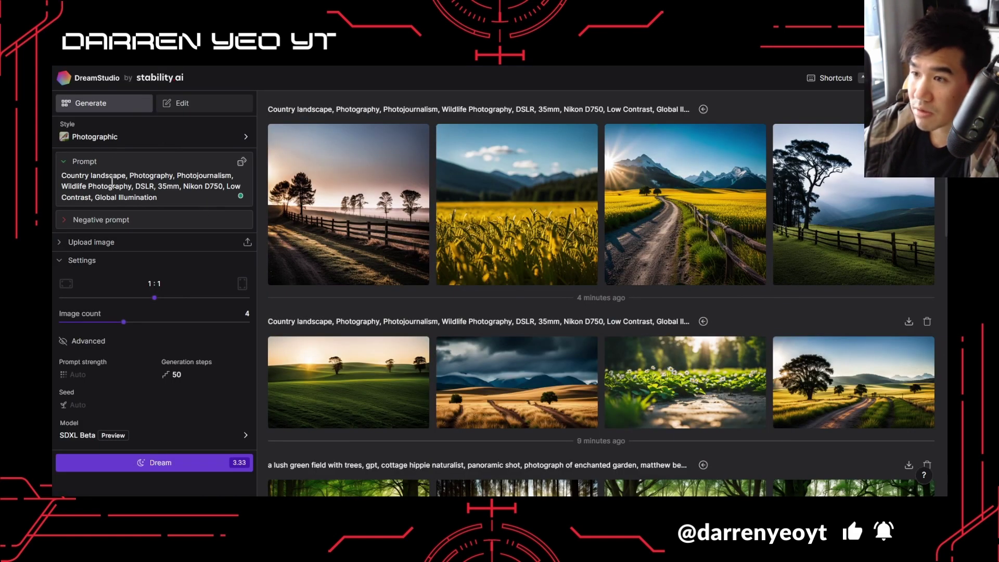
key(ctrl+a)
text(Editorial Photography, Golden Hour, Photography, DSLR, Shot on 70mm, Side-View, Desaturated, Sepia, insanely detailed and intricate, hypermaximalist, elegant, ornate, hyper realistic, super detailed)
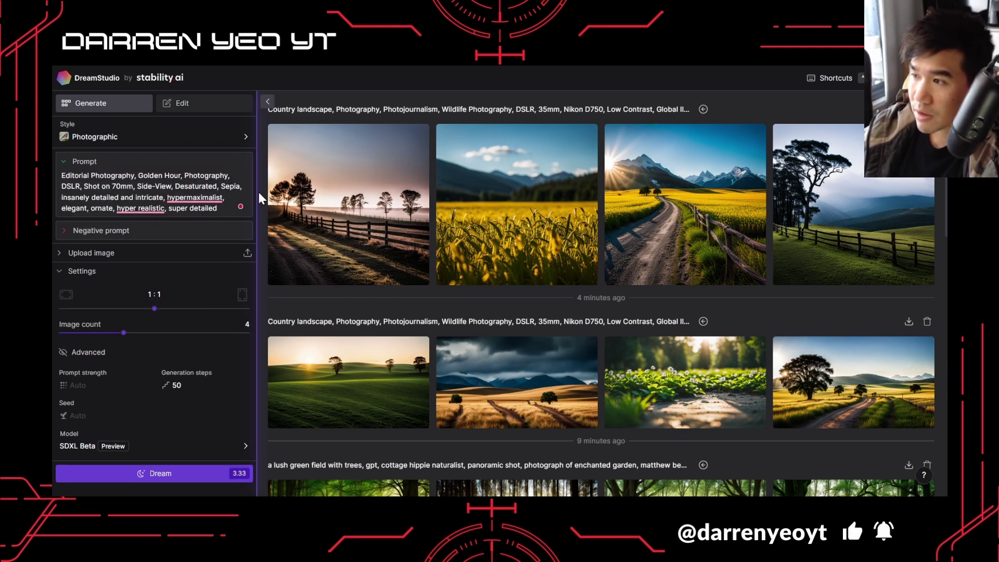
Step: Insert the subject "Detailed night landscape of forest," at the start of the prompt
text(Night landscape,)
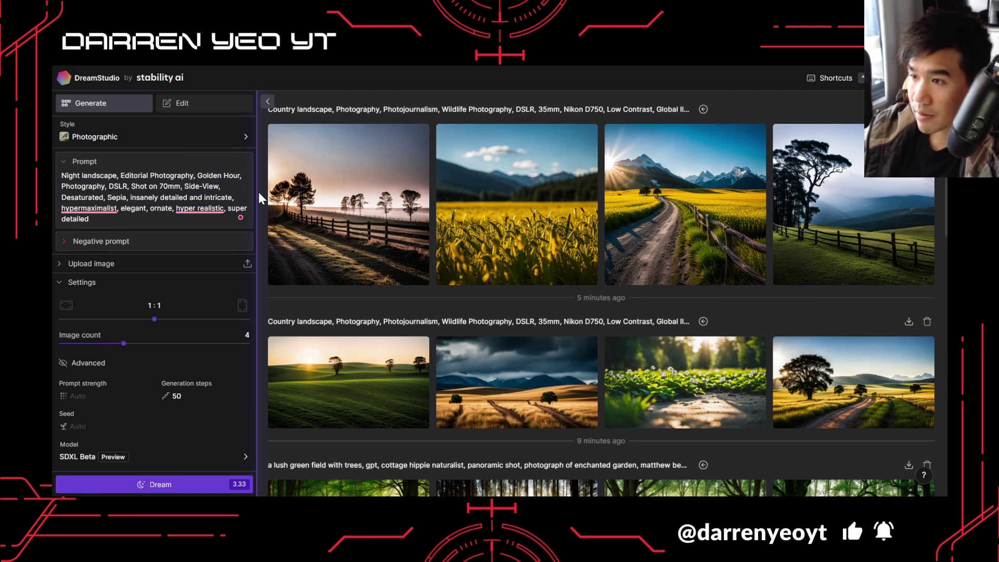
key(Home)
text(Detailed)
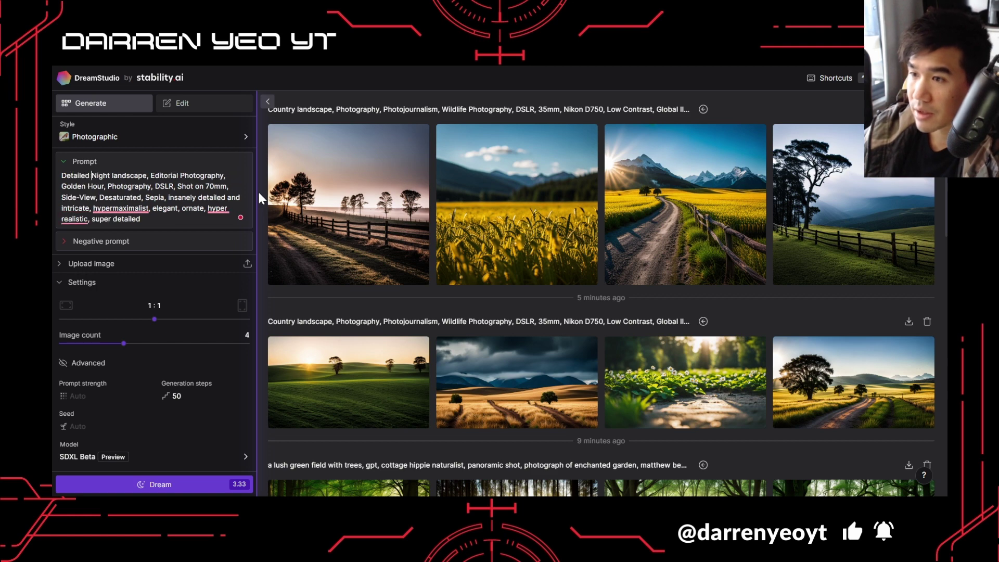
key(Delete)
text(ndscape)
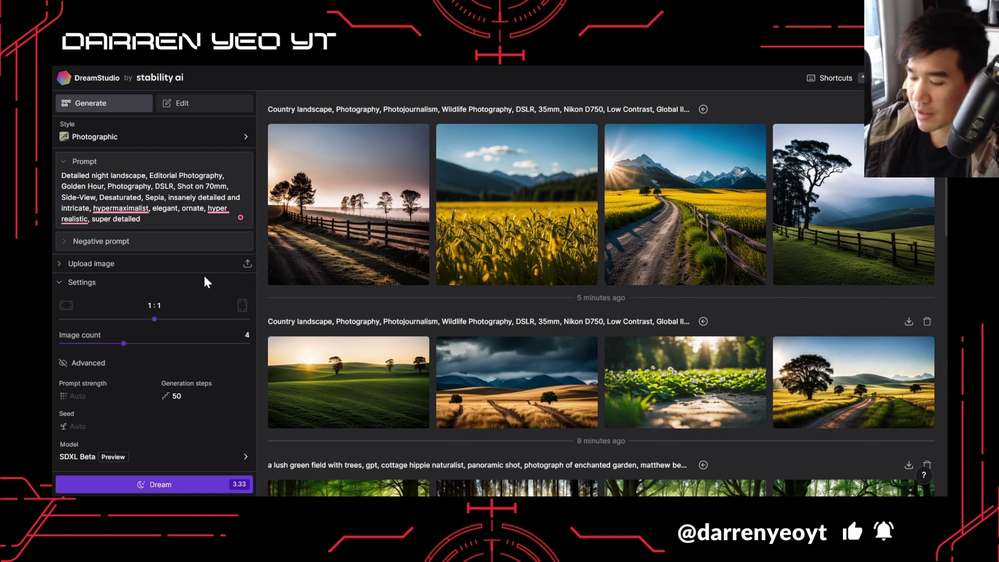
text( of ol)
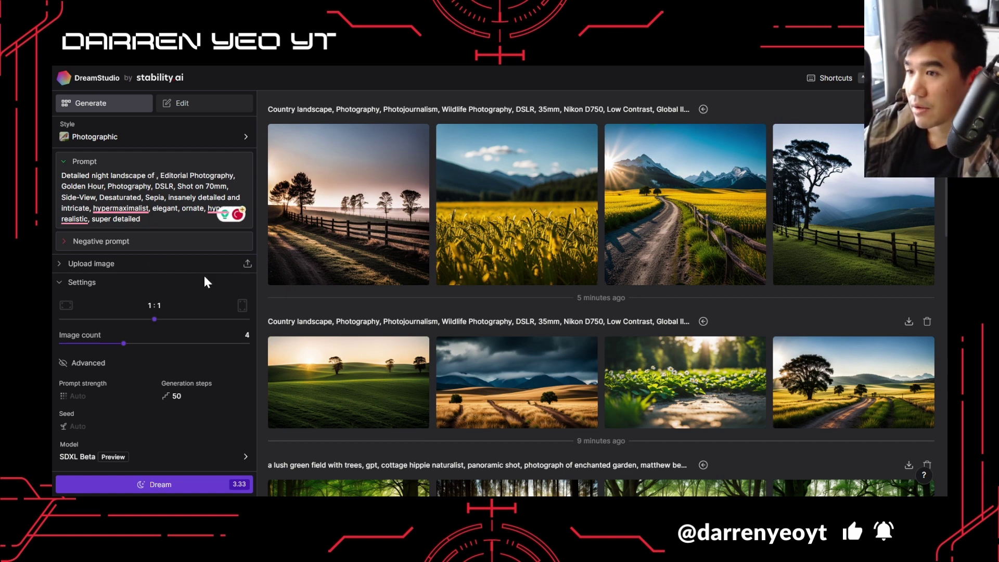
key(BackSpace)
key(BackSpace)
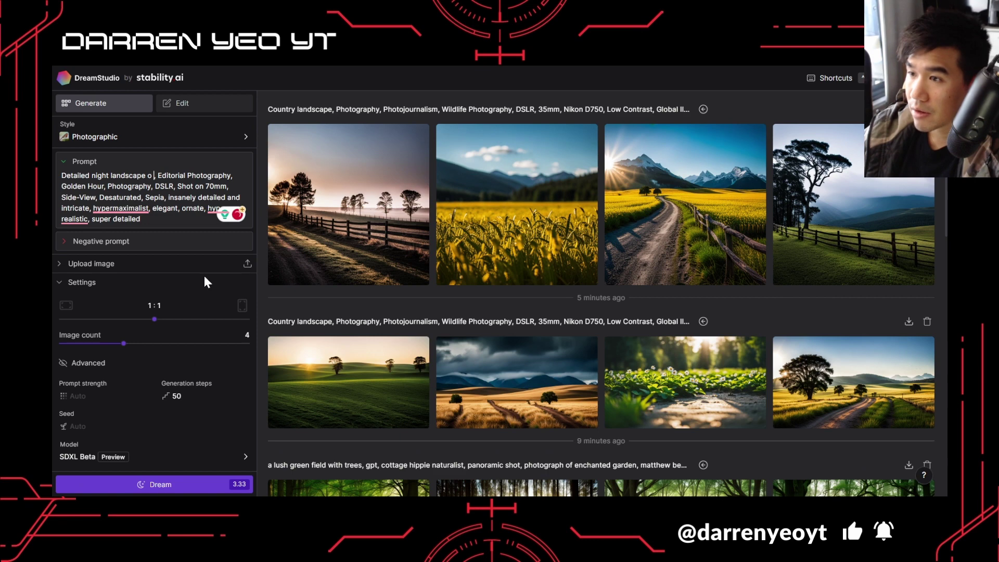
text(fores)
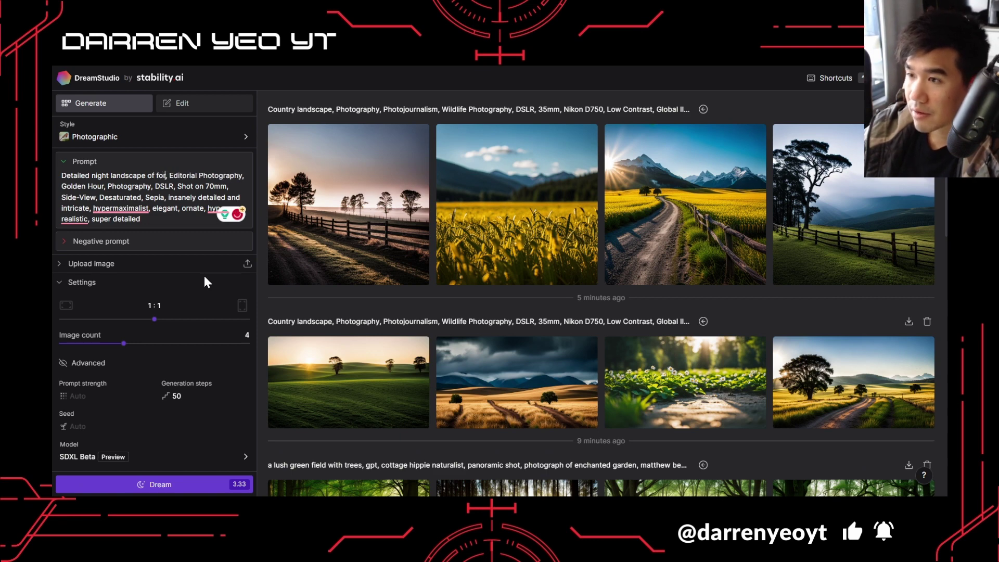
text(t)
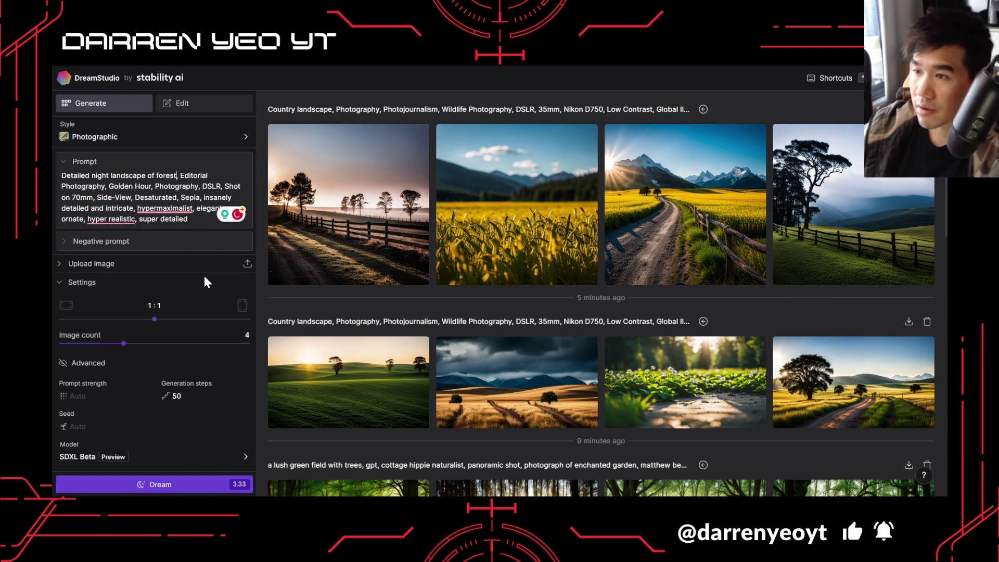
Step: Generate four images from the forest prompt at 1:1 and another batch at a 4:3 aspect ratio
click(201, 488)
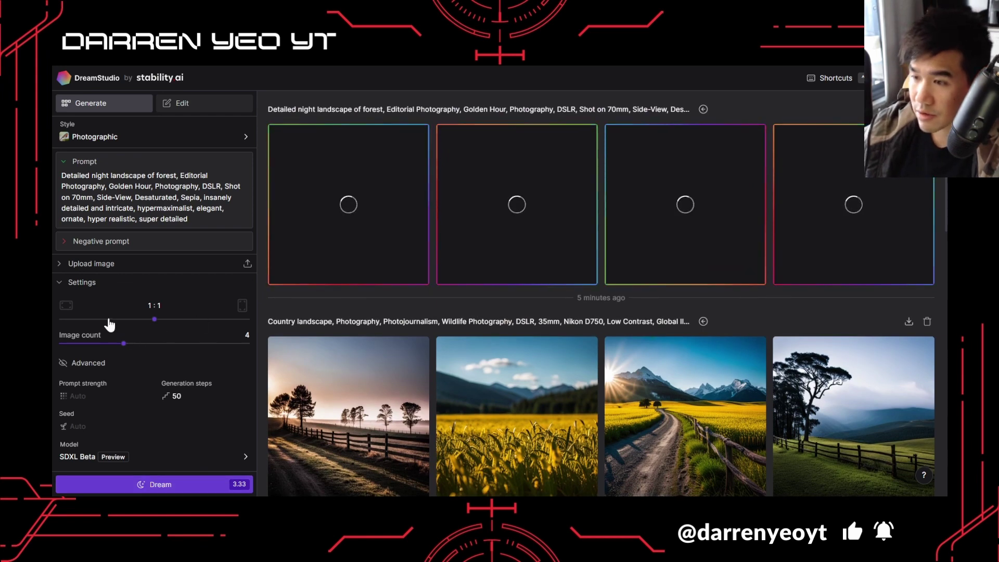
click(107, 319)
click(194, 484)
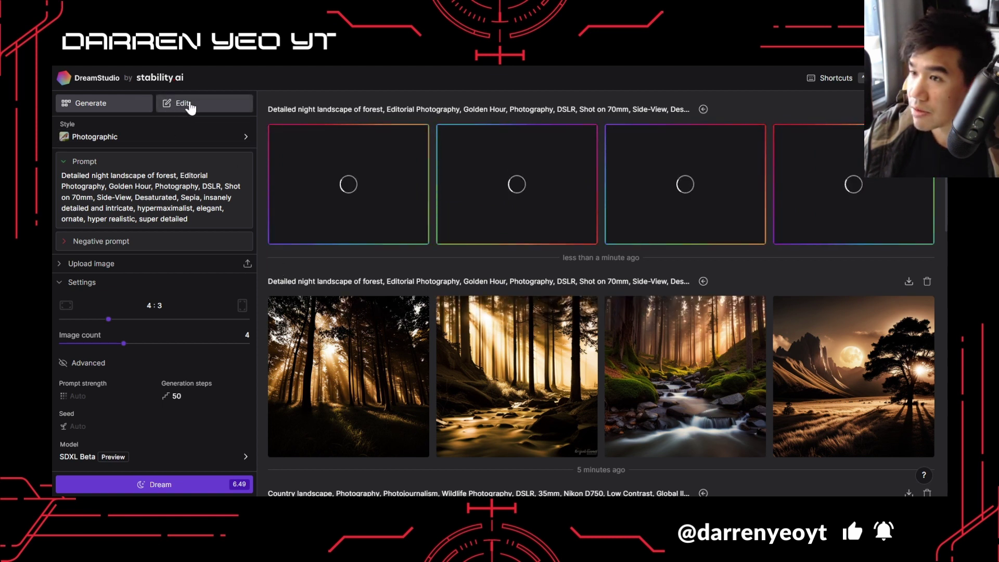
Step: Change the style to Enhance and generate another 4:3 batch from the same prompt
click(194, 138)
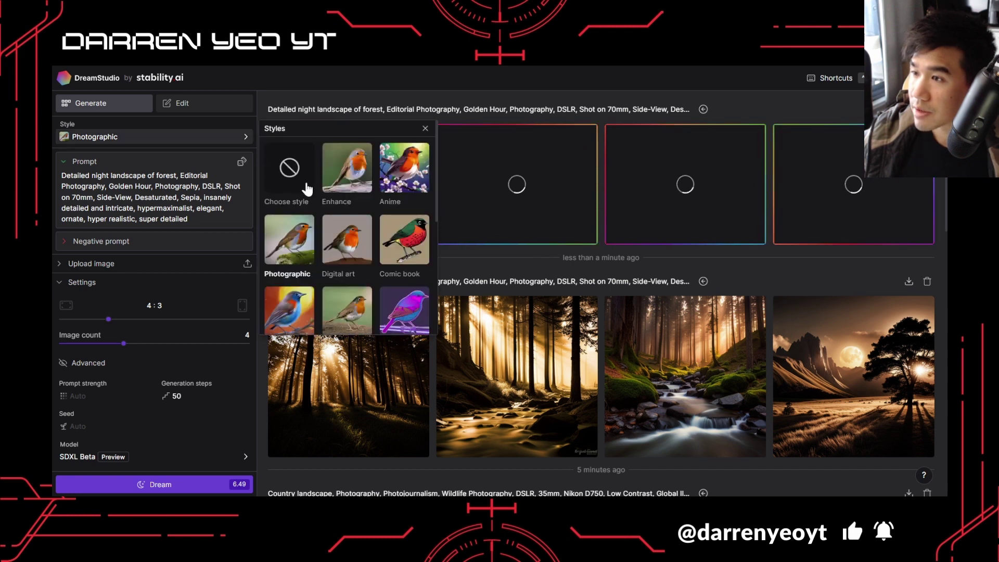
click(340, 185)
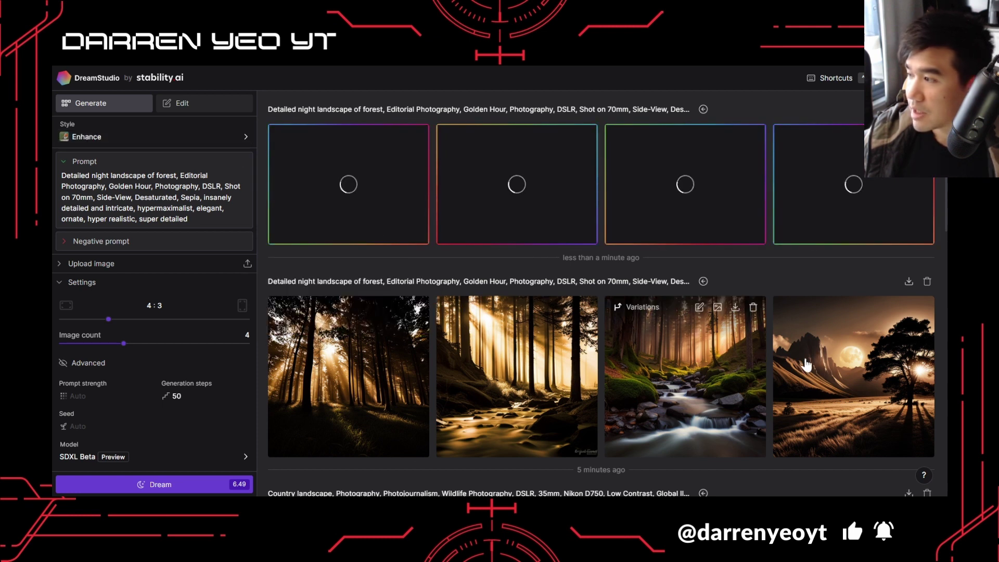
click(152, 483)
scroll(697, 382, up, 2)
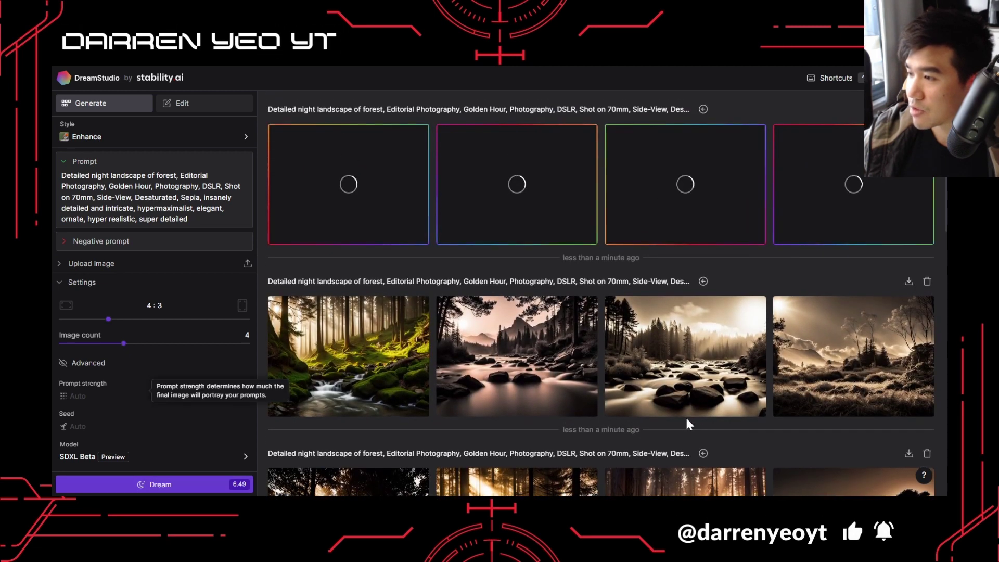
Step: Compare the forest batches, remove "Golden Hour" from the prompt and generate another set of images
scroll(691, 375, down, 3)
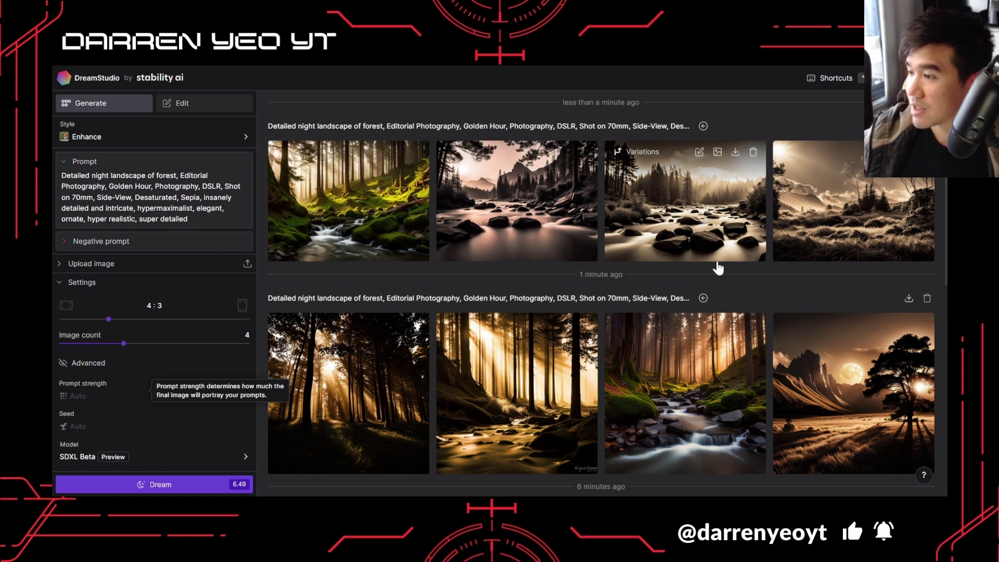
scroll(713, 264, up, 3)
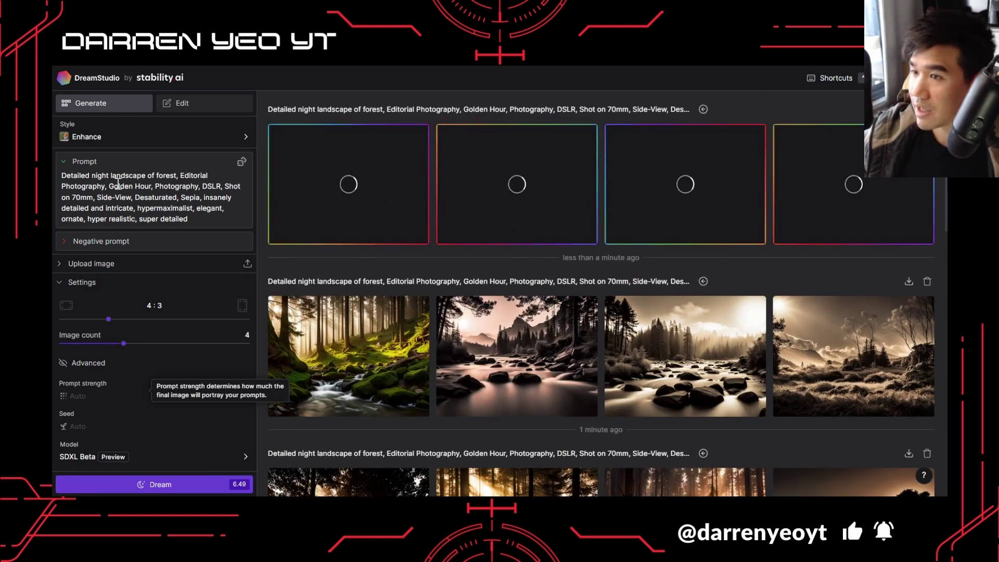
scroll(395, 329, down, 2)
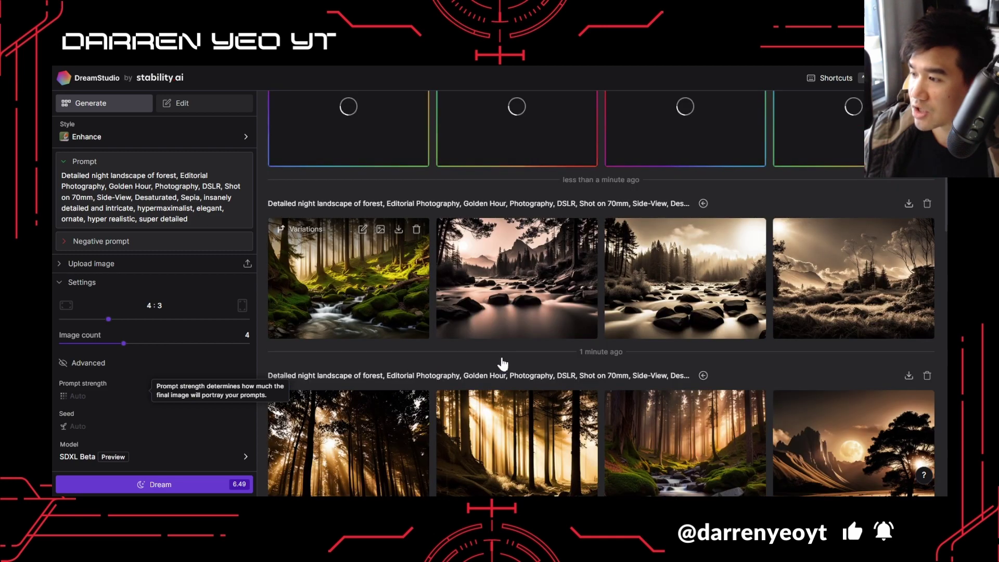
scroll(502, 363, down, 8)
scroll(581, 334, up, 6)
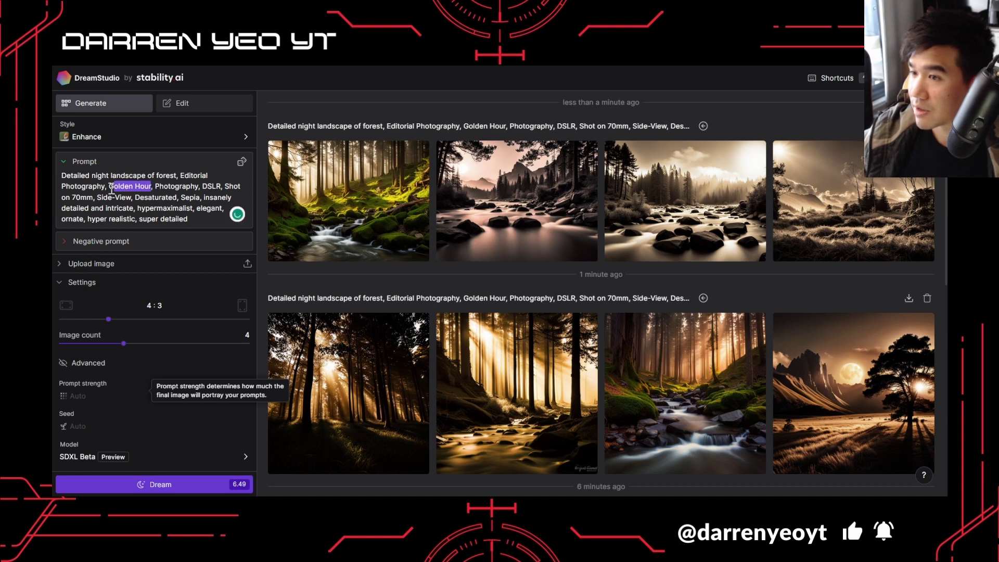
key(BackSpace)
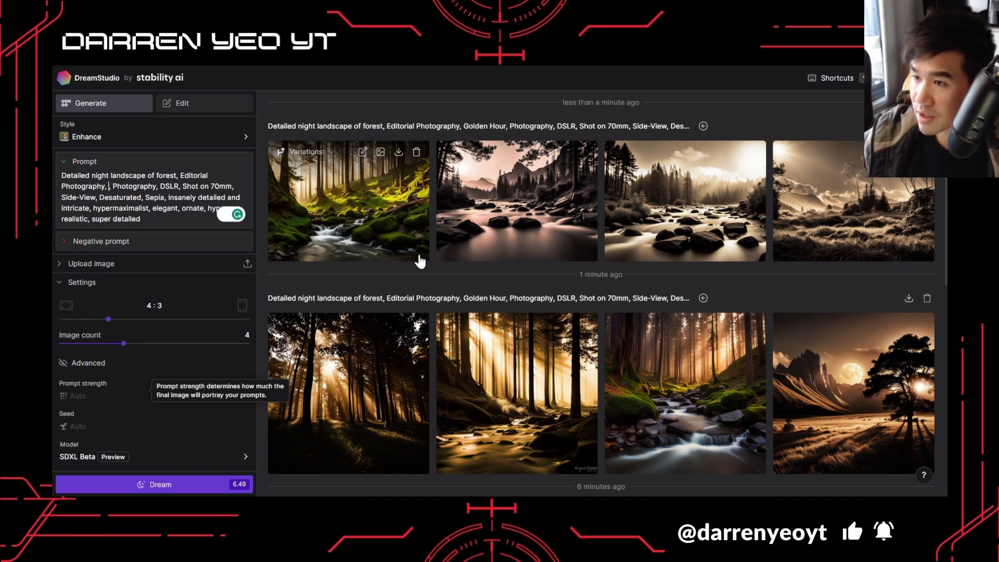
key(BackSpace)
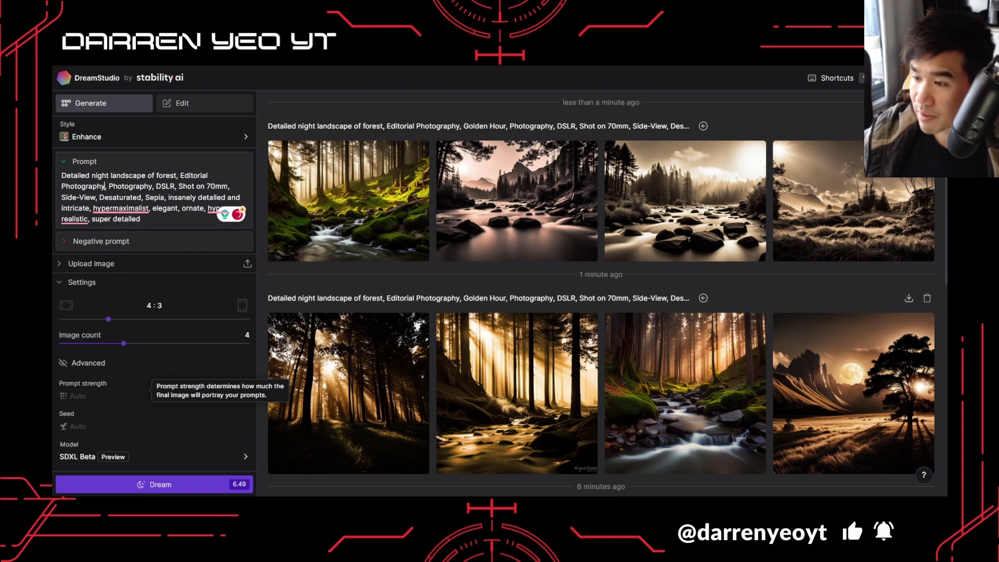
click(150, 489)
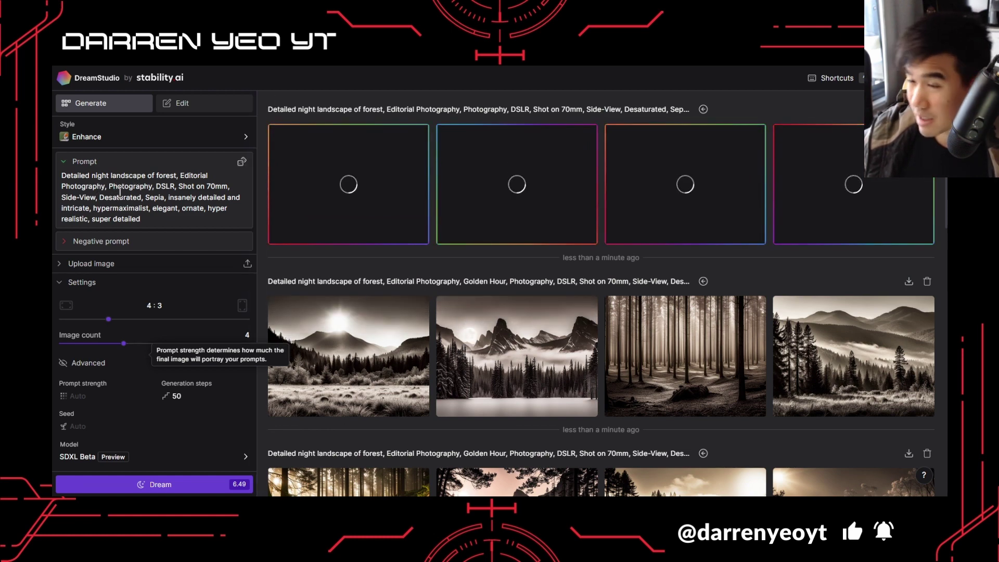
Step: Set the aspect ratio to 1:1 and generate a batch from the prompt without Golden Hour
scroll(512, 372, down, 5)
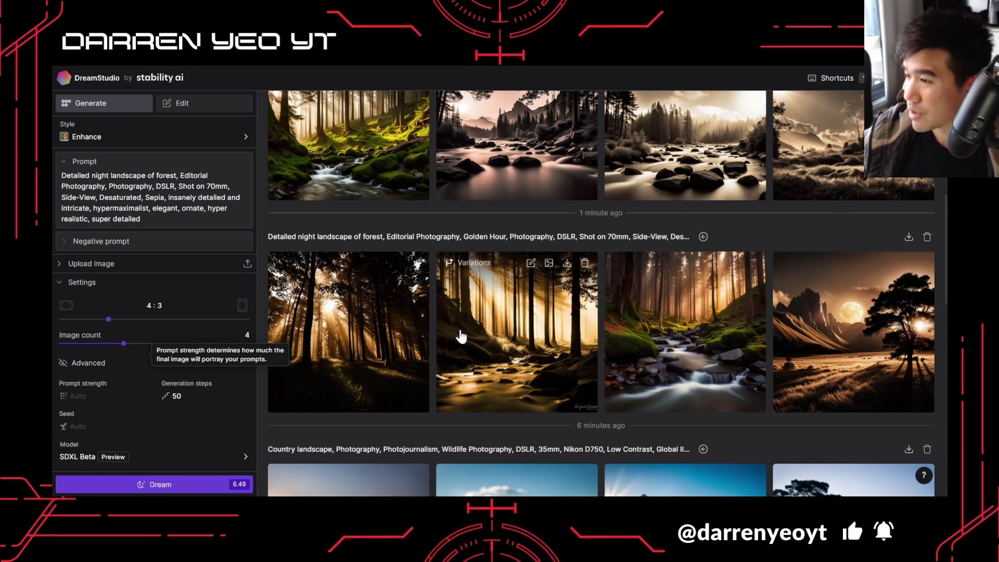
scroll(442, 332, down, 4)
scroll(402, 336, up, 10)
scroll(402, 337, up, 2)
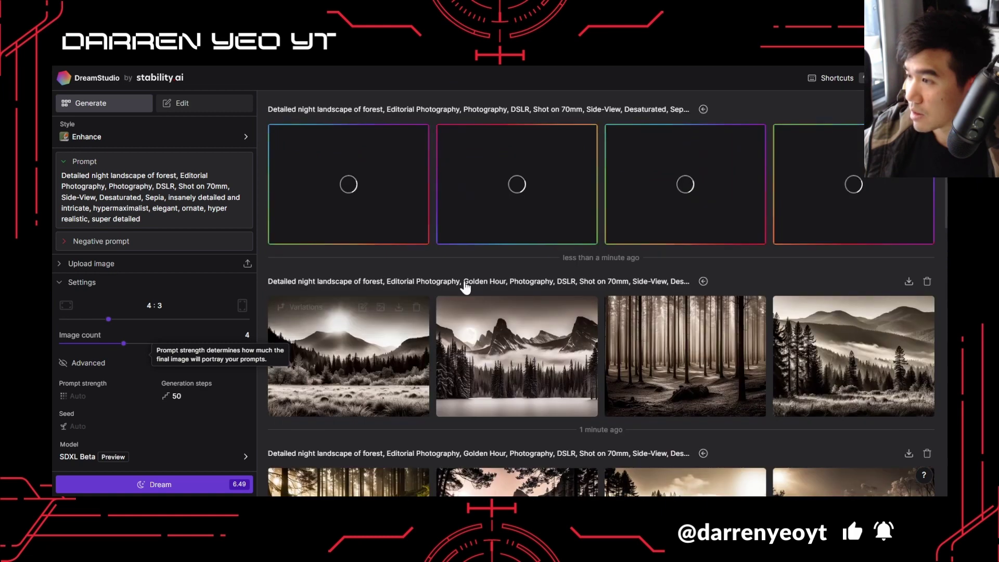
drag(108, 319, 148, 325)
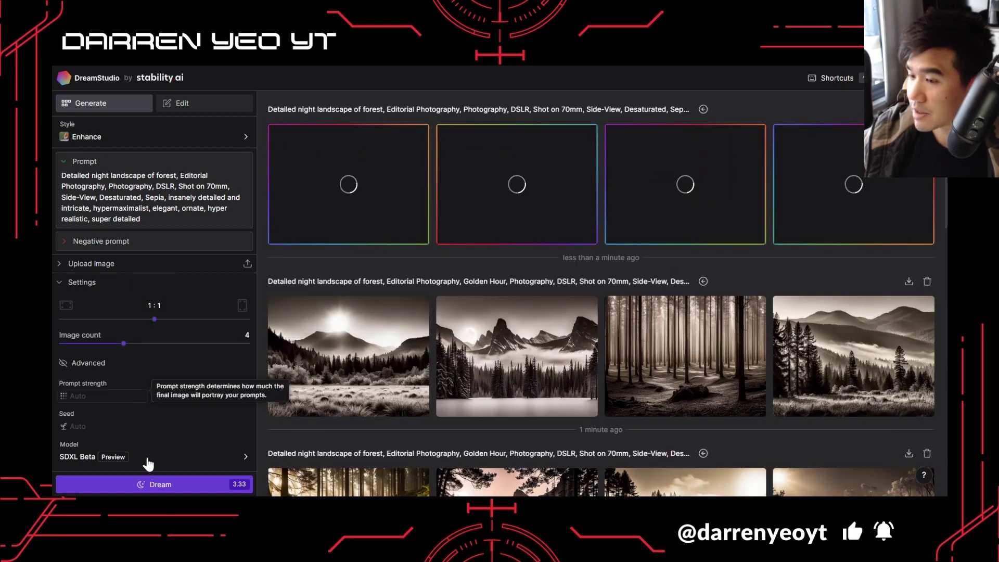
click(139, 482)
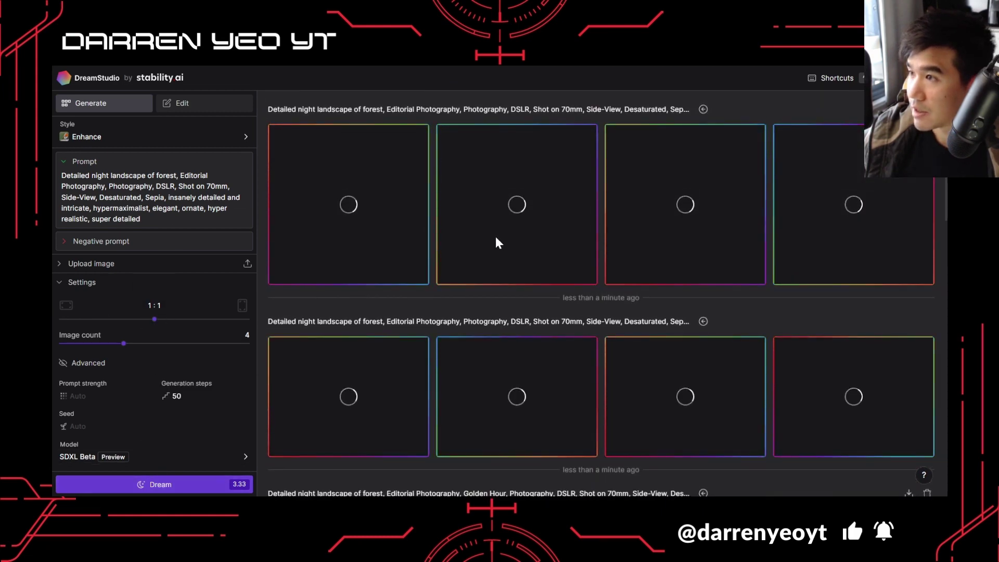
scroll(541, 285, down, 5)
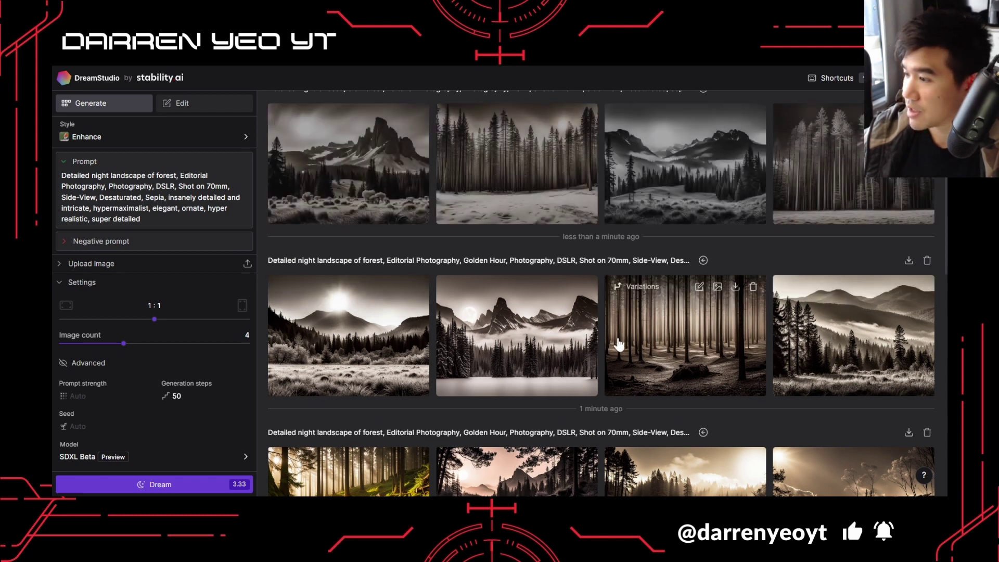
Step: Review the earlier forest and country landscape batches in the generation history
scroll(730, 353, down, 5)
scroll(605, 283, down, 3)
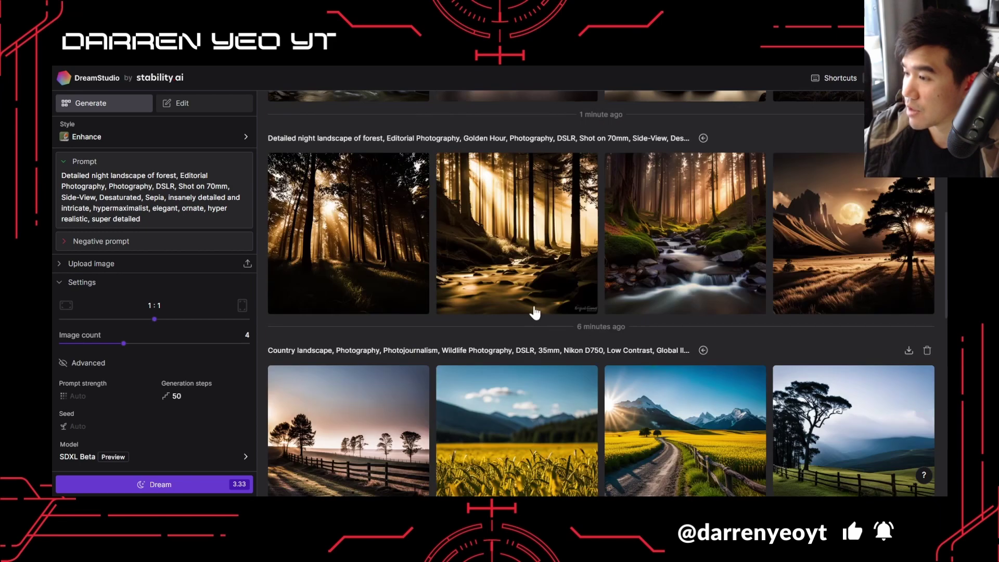
scroll(336, 292, up, 3)
key(ctrl+Return)
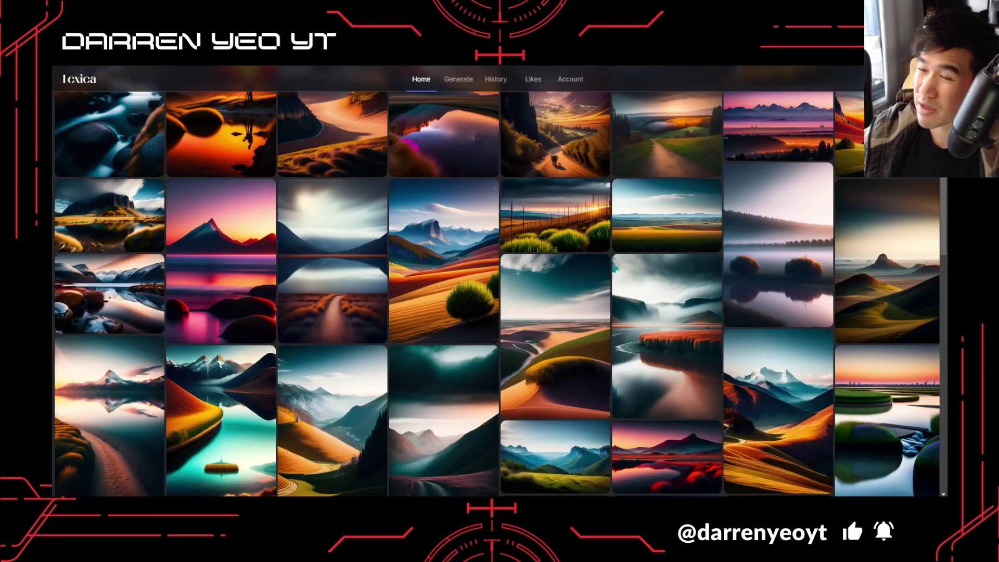
Step: Switch to Lexica and PromptHero and browse their "landscape photo" search results
scroll(452, 134, up, 5)
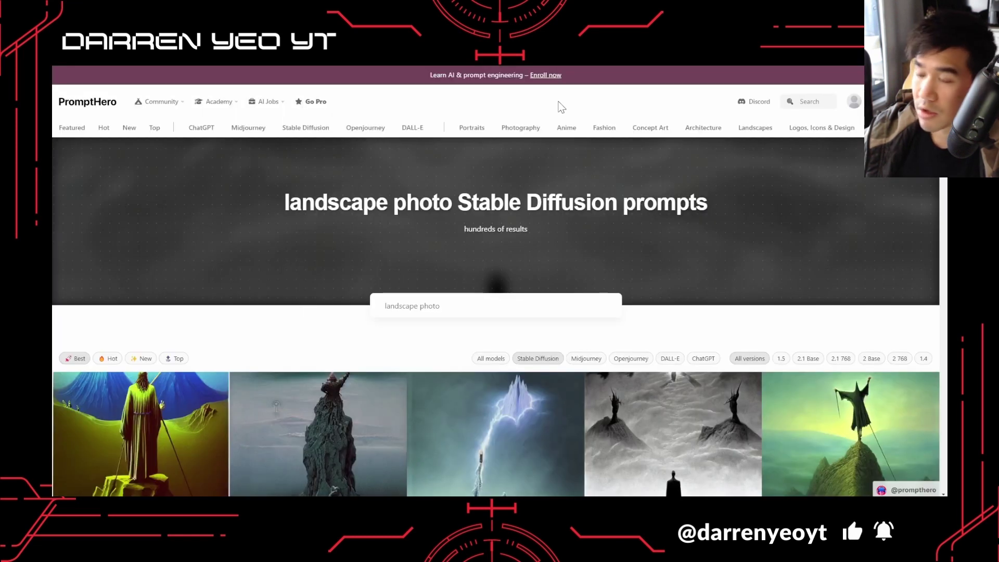
scroll(538, 279, down, 5)
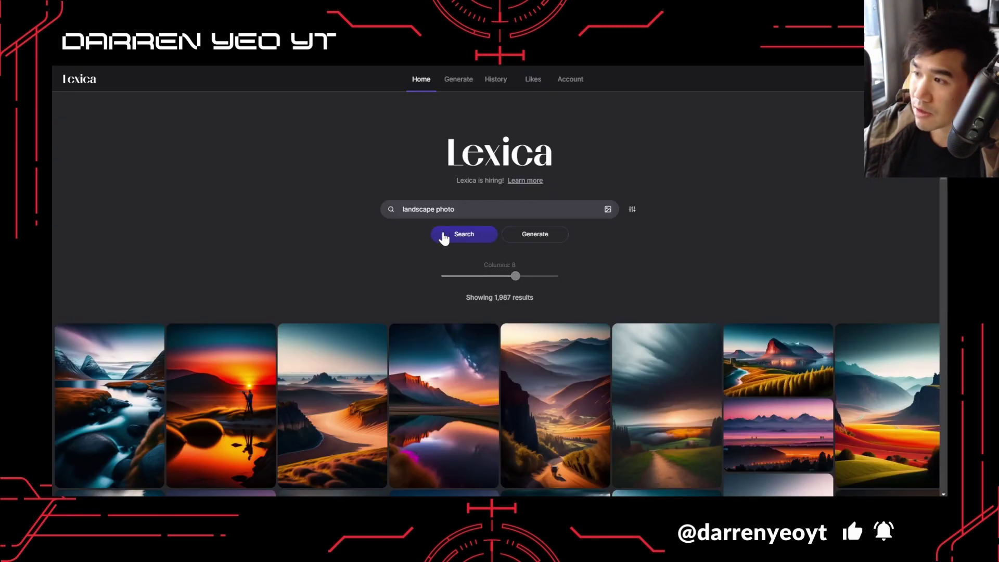
scroll(443, 238, down, 4)
scroll(468, 208, up, 4)
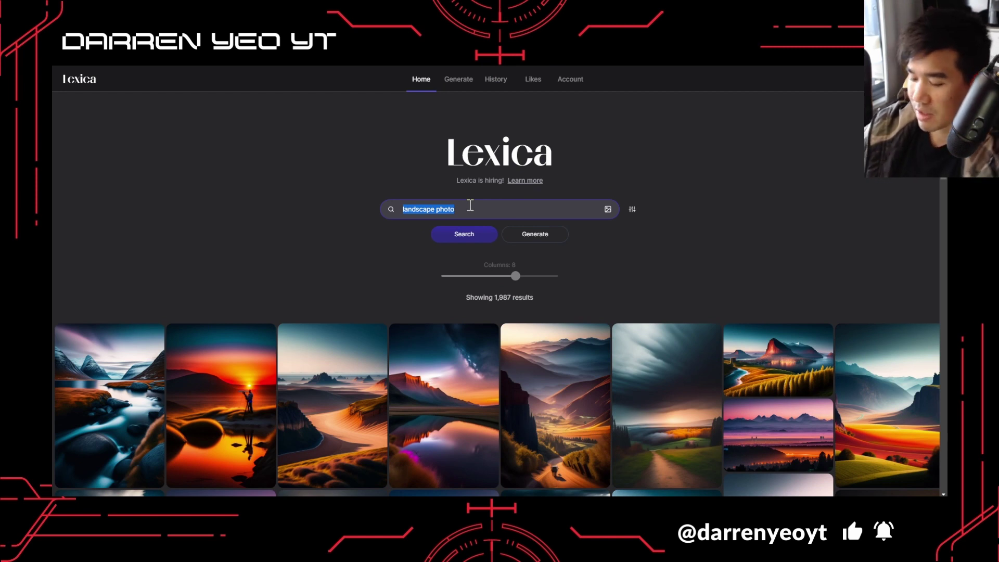
scroll(469, 338, down, 3)
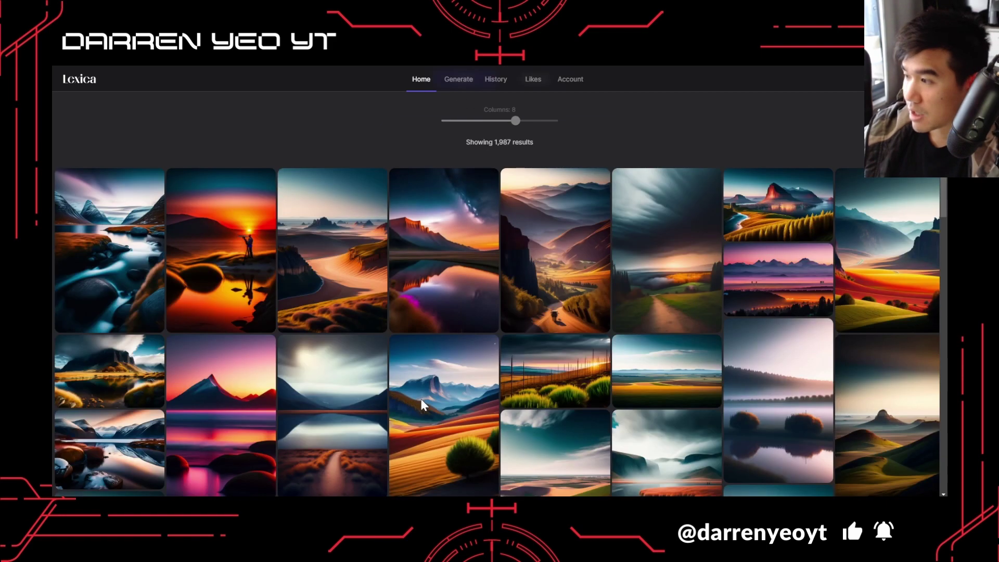
scroll(442, 364, down, 5)
scroll(481, 312, down, 15)
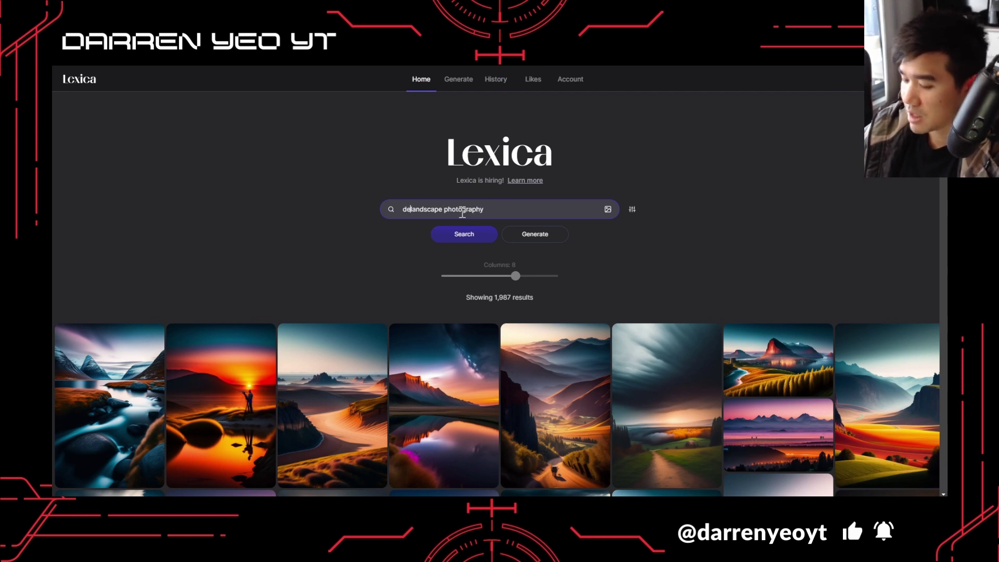
Step: Search Lexica for "detailed landscape photography" and PromptHero for "landscape photography"
text(tailed)
key(Return)
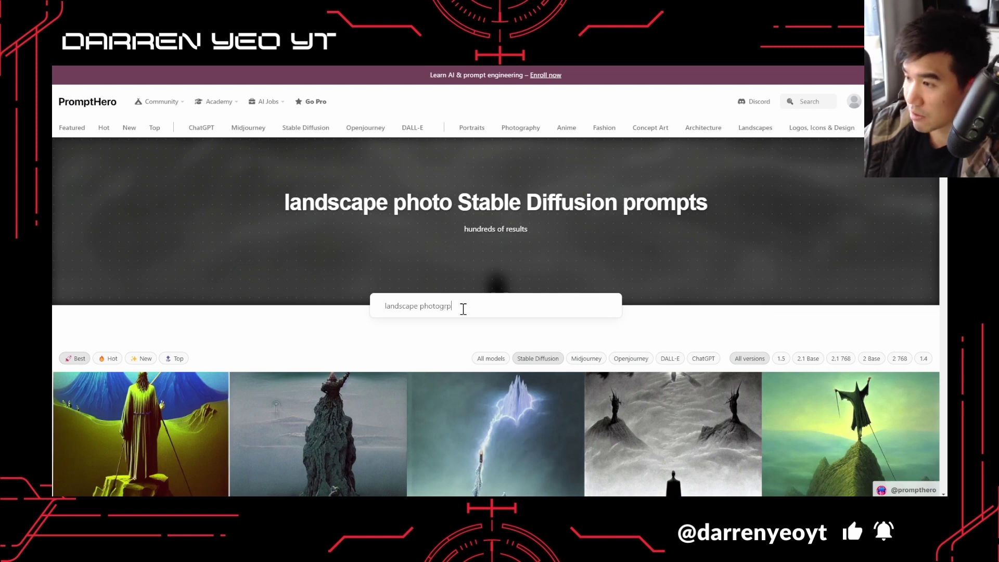
text(phy)
key(Return)
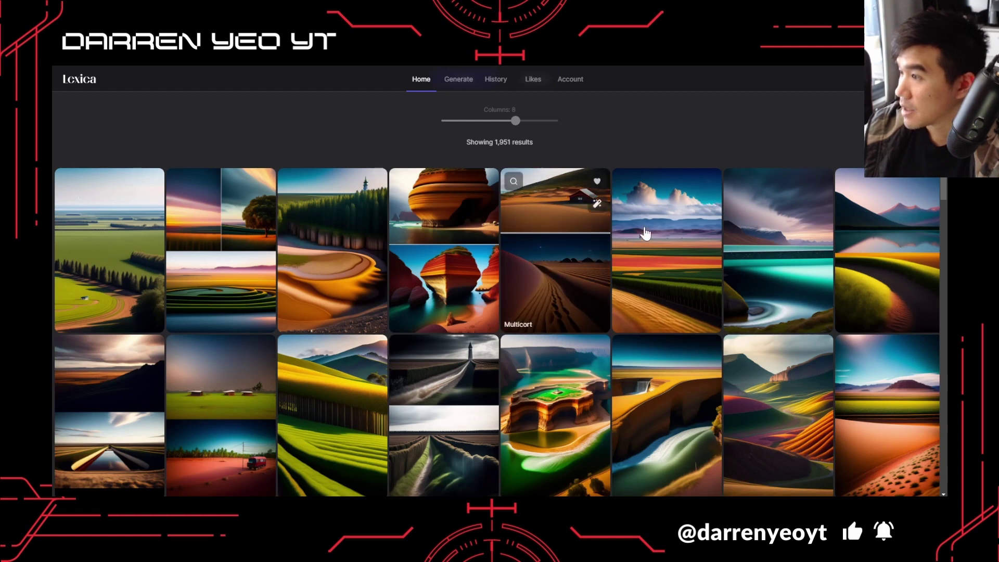
Step: Examine the Lexica landscape results, including the image with striped fields under clouds, for a usable prompt
click(662, 228)
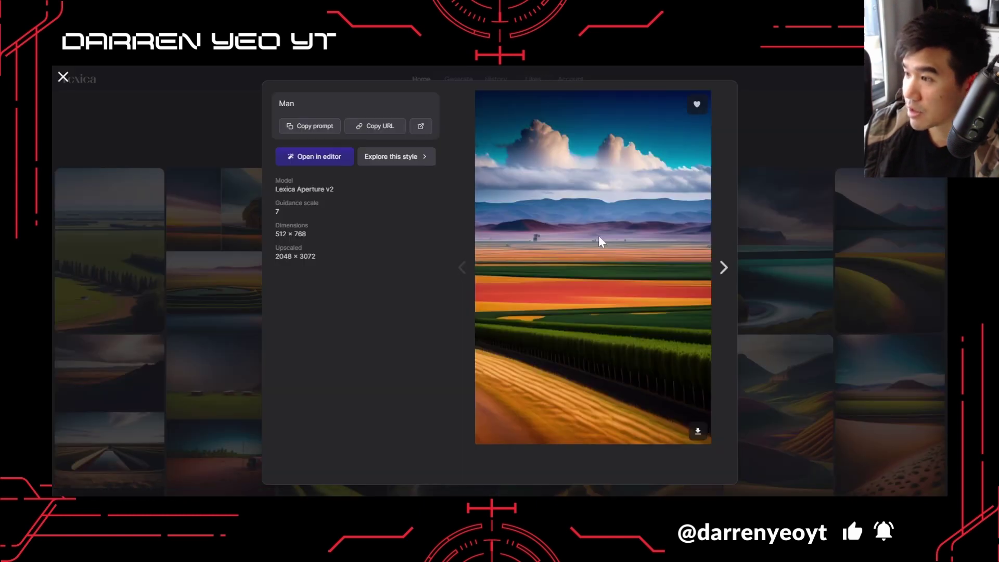
click(807, 169)
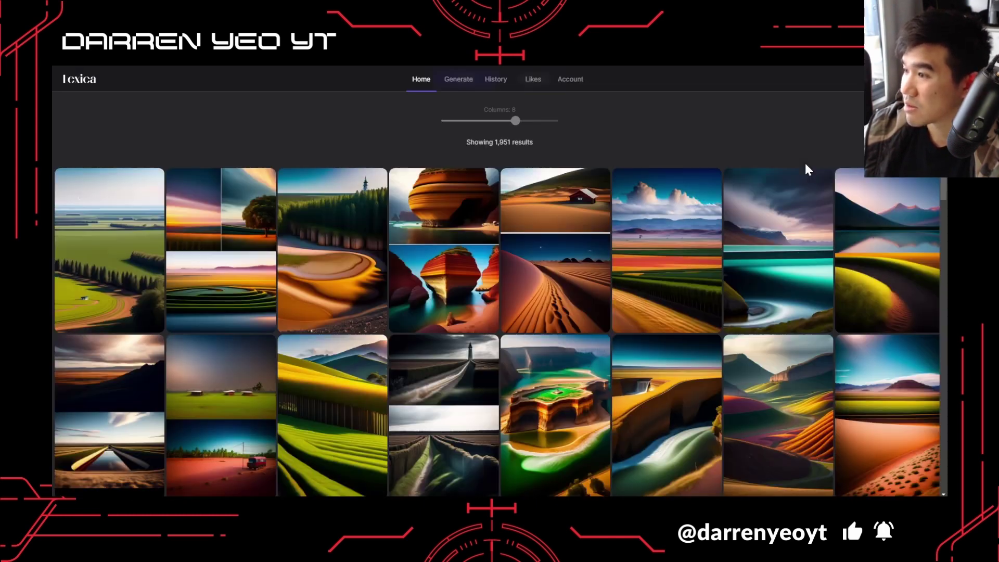
scroll(205, 321, down, 6)
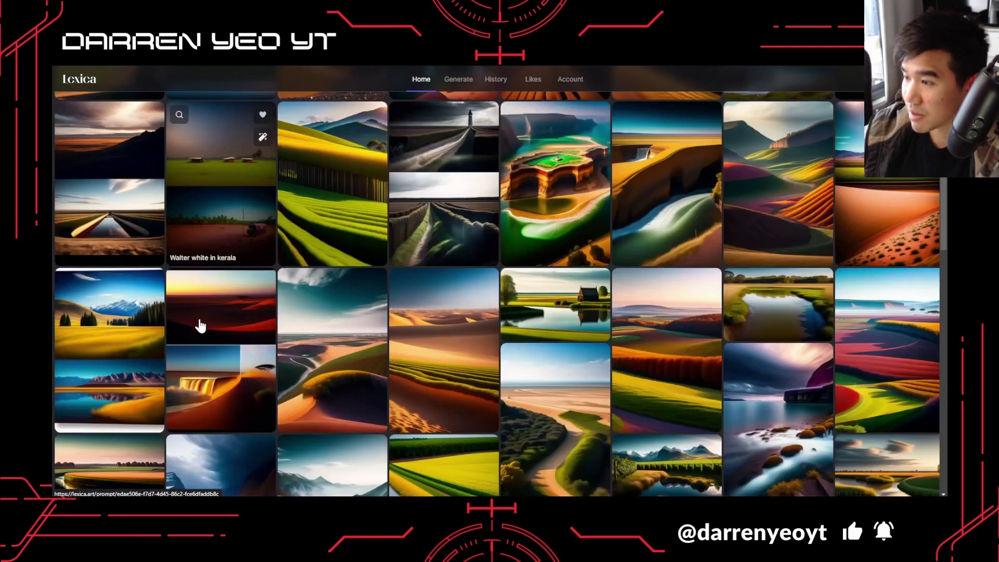
scroll(511, 327, down, 15)
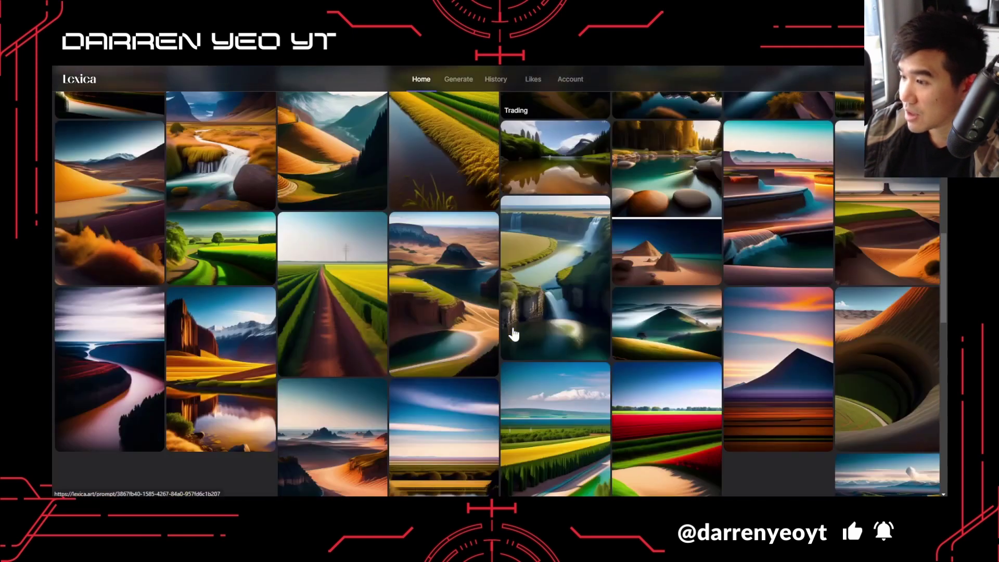
scroll(513, 333, down, 2)
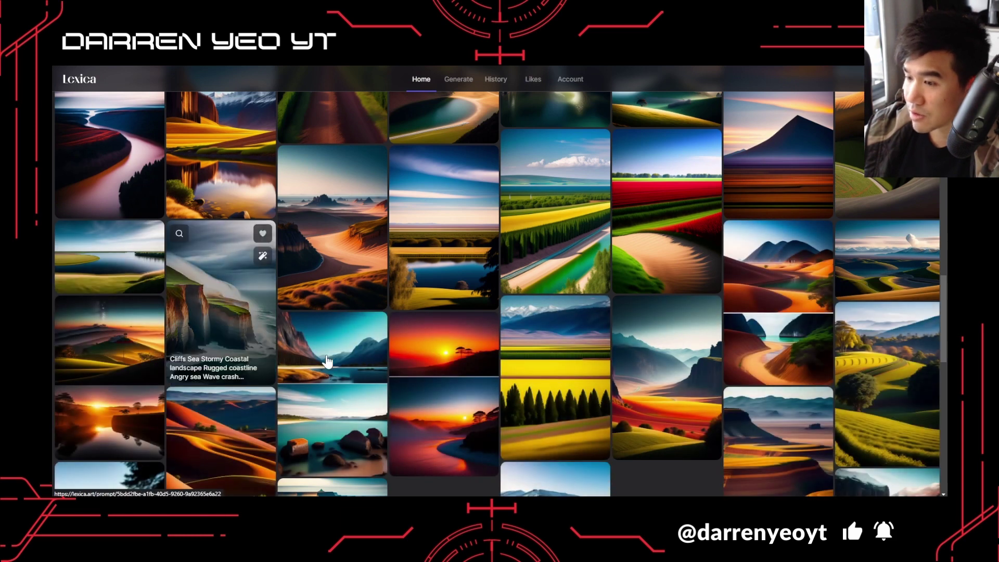
scroll(319, 359, down, 2)
scroll(319, 361, down, 4)
scroll(238, 260, up, 4)
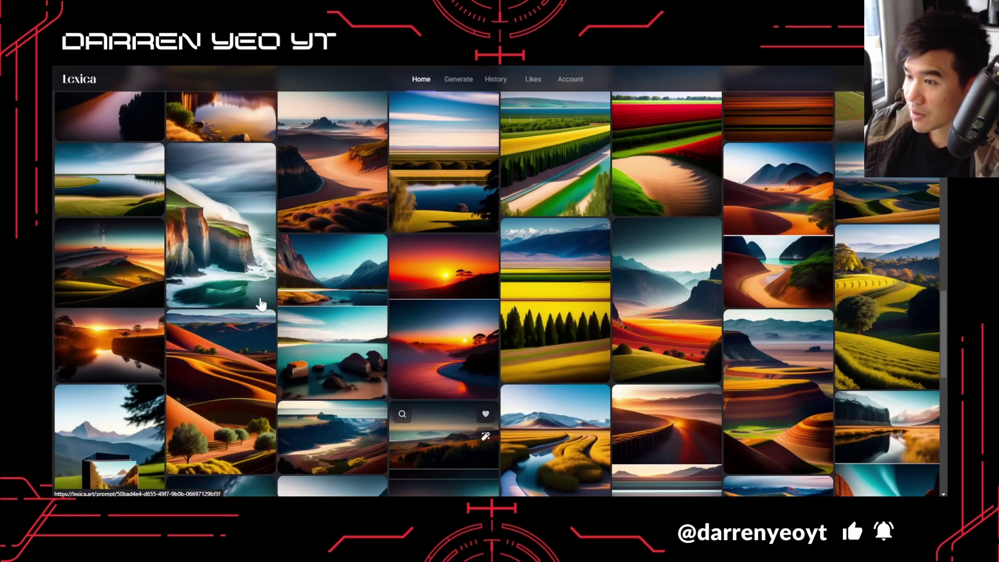
Step: Open the stormy coastal cliffs image in Lexica and copy its prompt
click(233, 228)
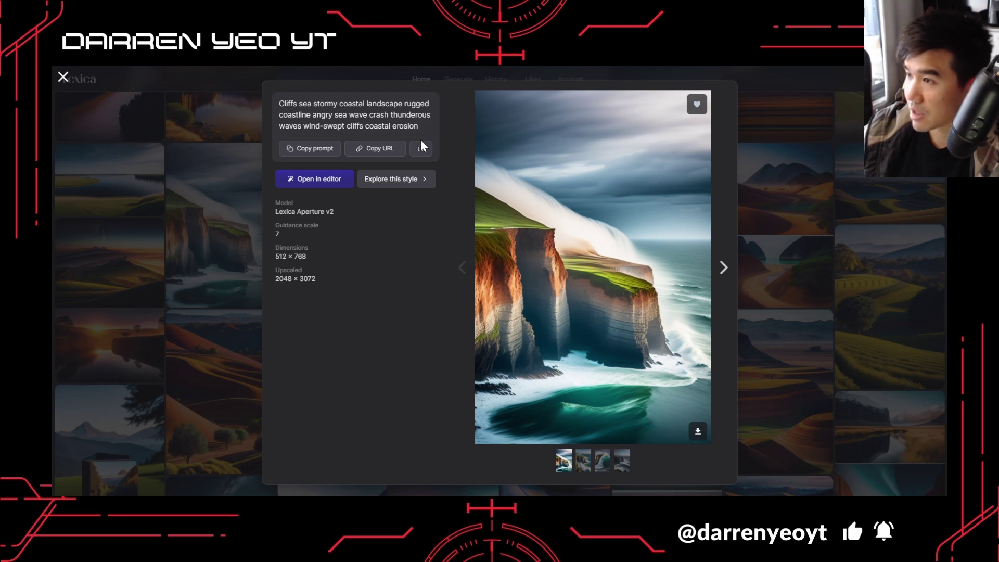
drag(419, 127, 236, 89)
click(236, 89)
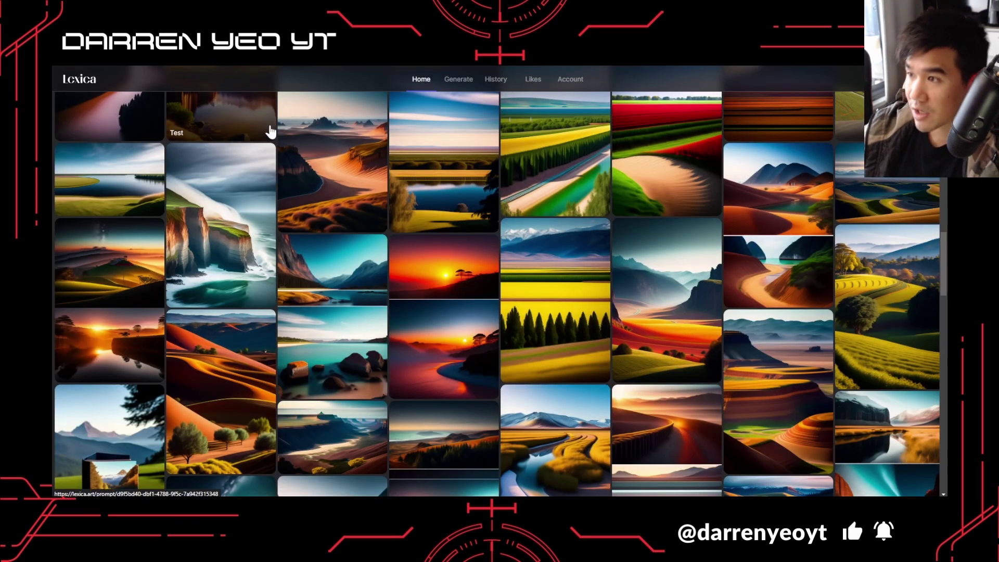
click(215, 266)
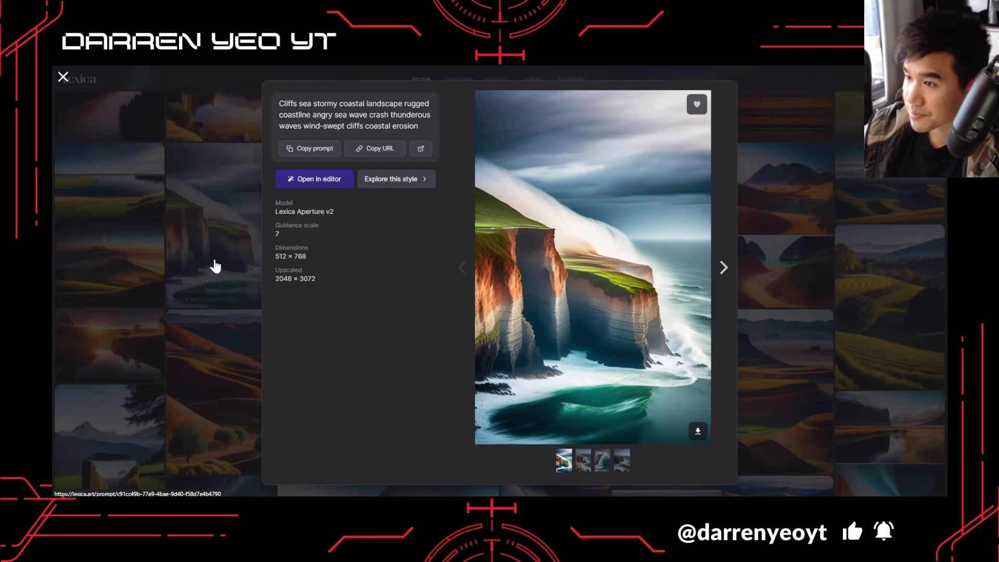
click(325, 150)
Step: Switch to DreamStudio, replace the forest prompt with the copied coastal cliffs prompt and generate a 1:1 batch
key(ctrl+Tab)
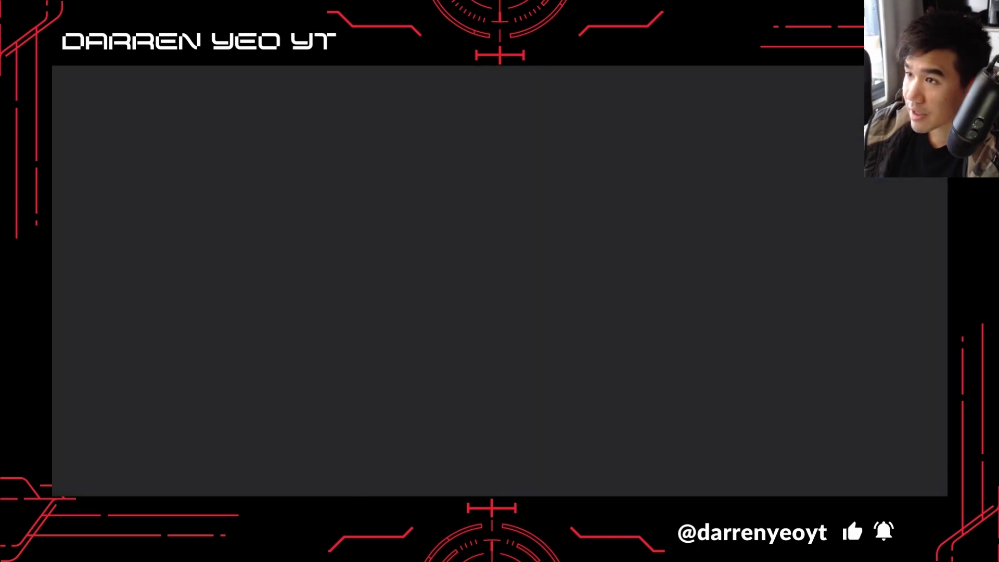
triple_click(157, 204)
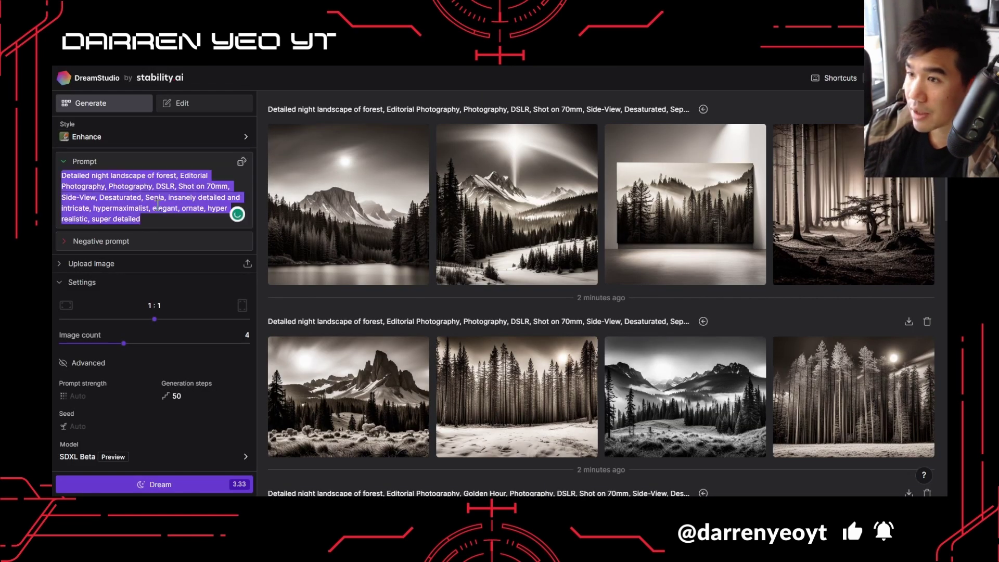
key(ctrl+v)
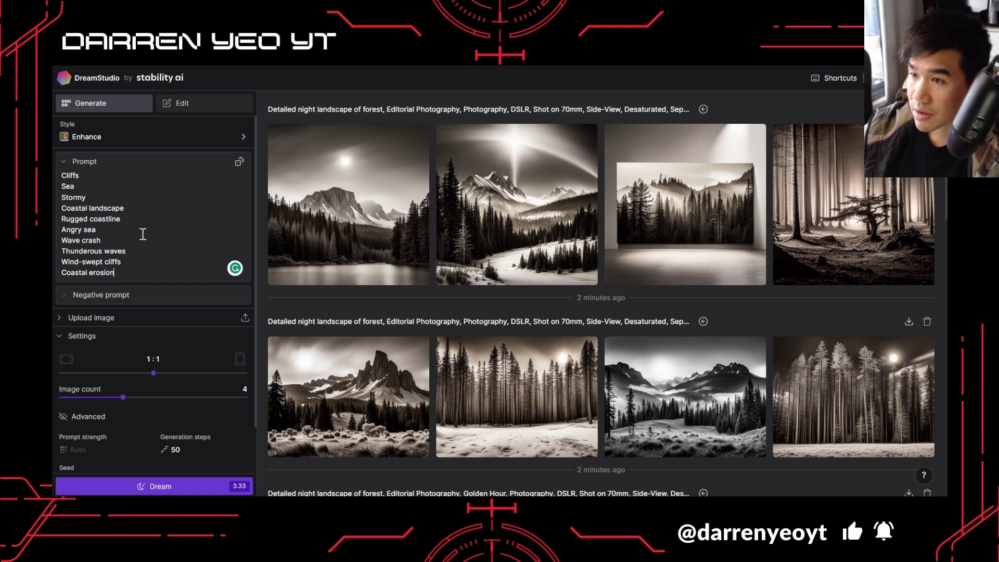
click(106, 489)
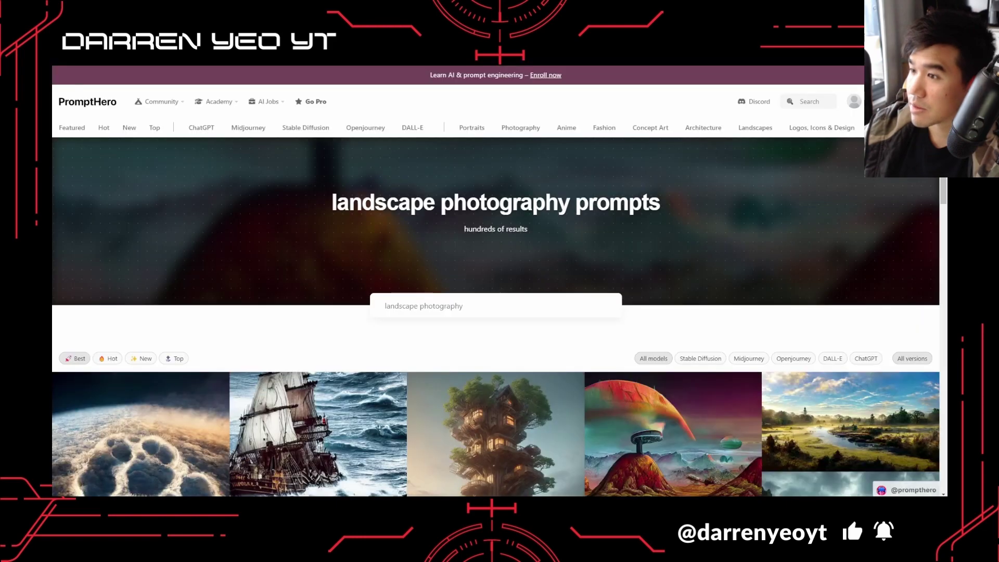
Step: Switch to PromptHero, filter the "landscape photography" results to Stable Diffusion and browse them
scroll(498, 308, down, 10)
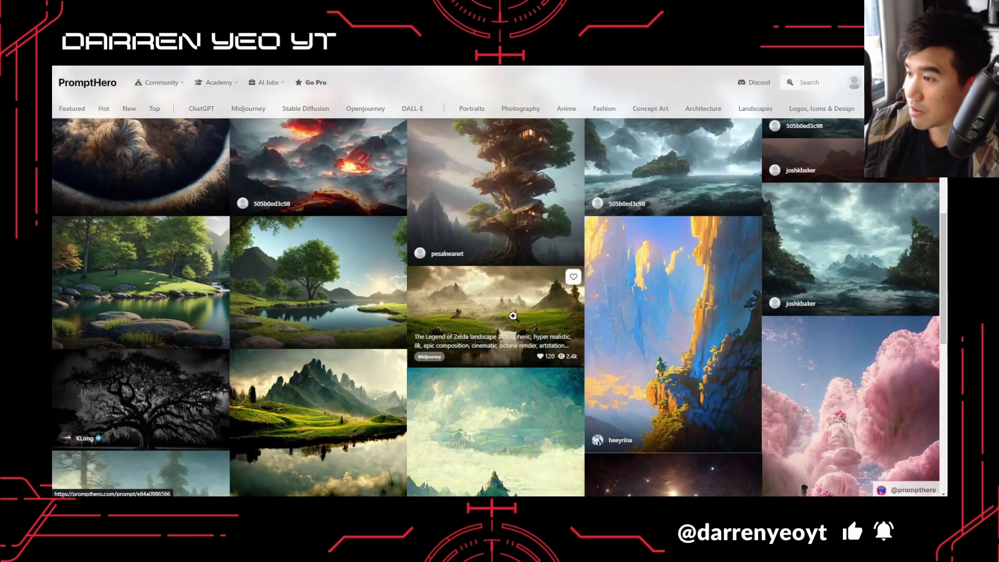
scroll(508, 317, up, 10)
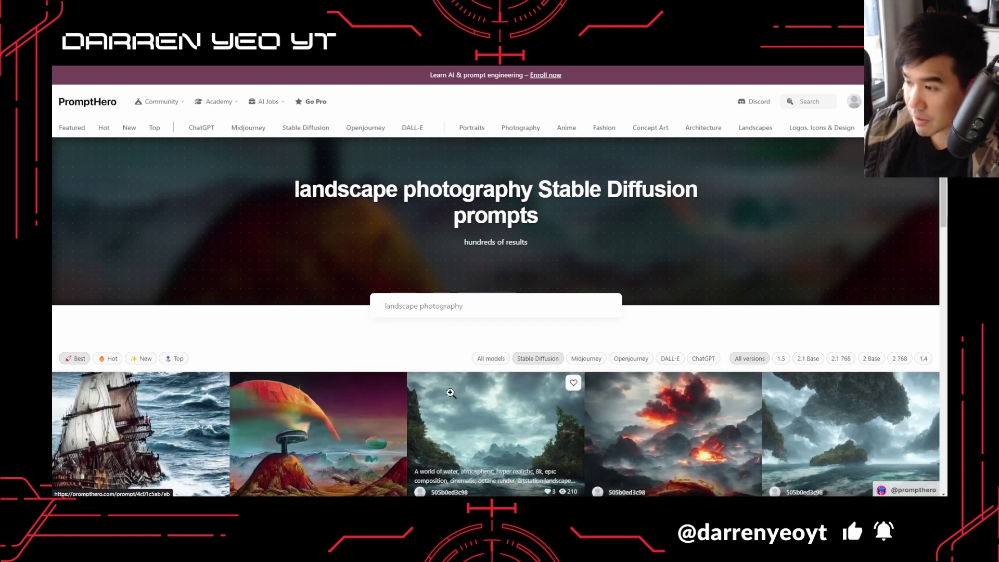
scroll(451, 393, down, 5)
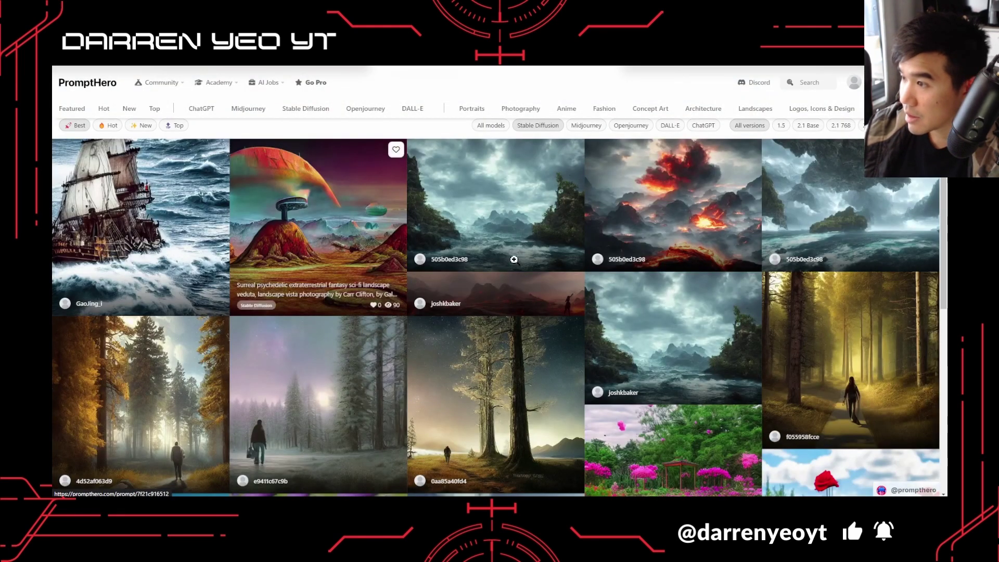
scroll(513, 259, up, 2)
scroll(526, 295, down, 4)
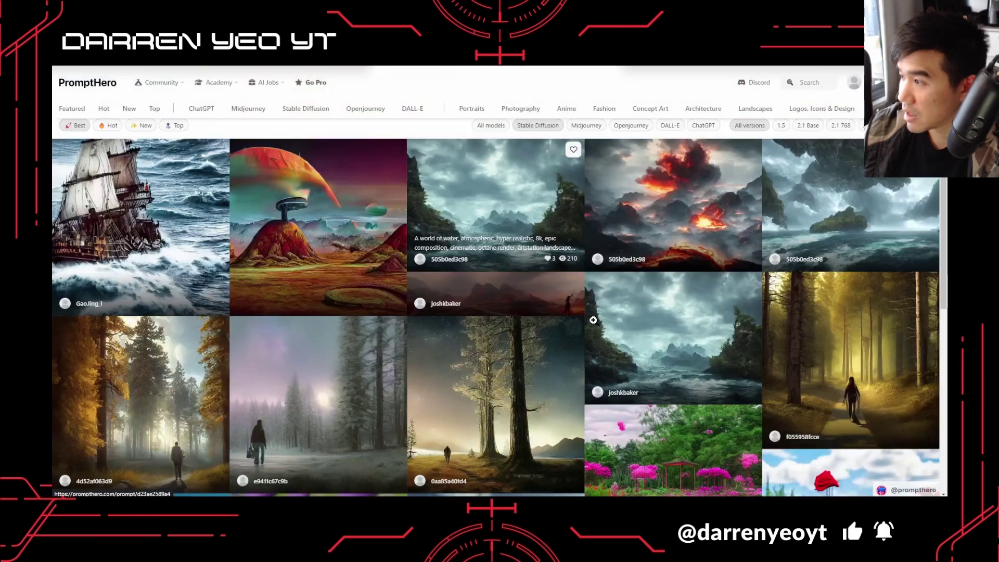
scroll(592, 329, down, 10)
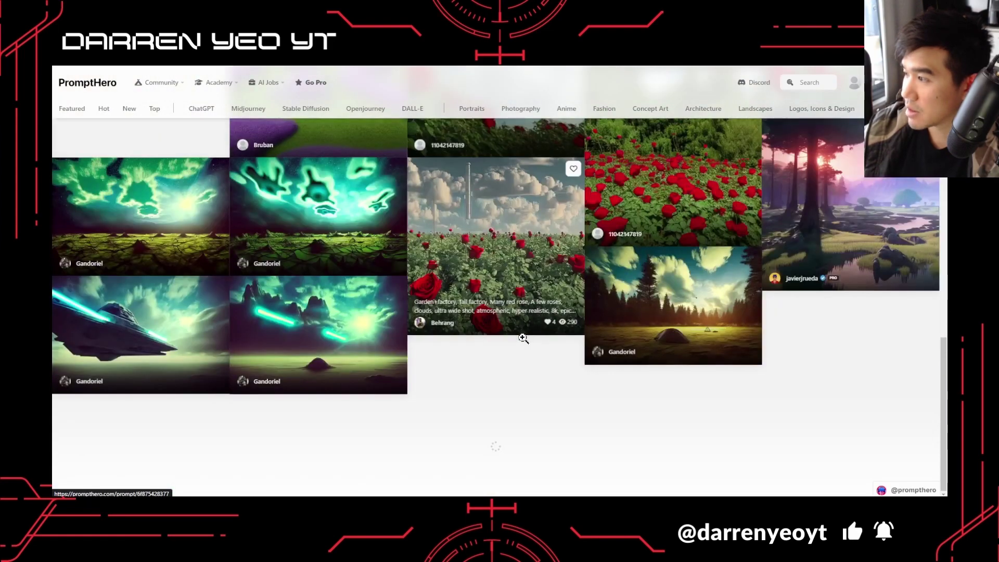
scroll(407, 342, up, 5)
scroll(407, 341, up, 5)
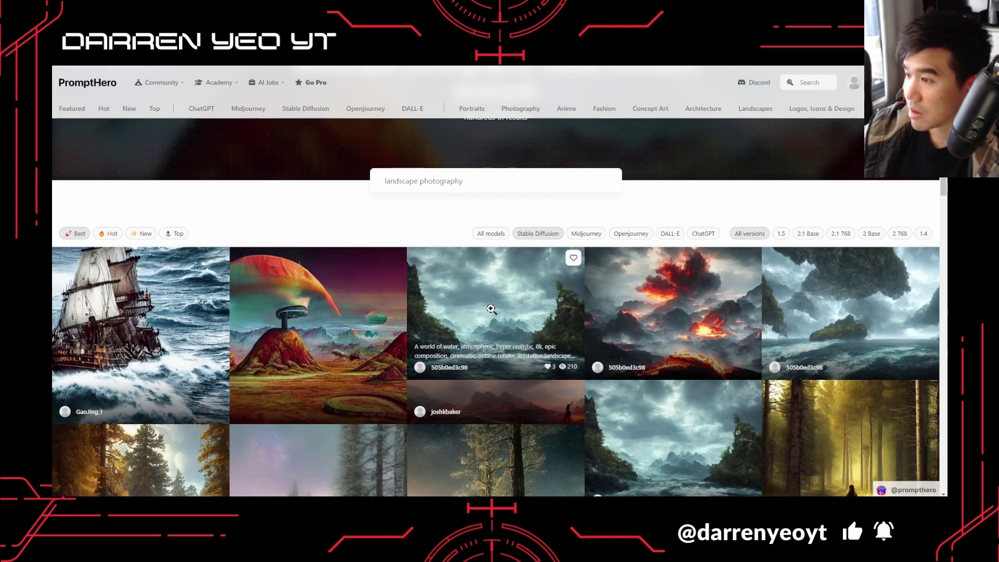
Step: Open the "A world of water" image in PromptHero and copy its full prompt text
click(476, 289)
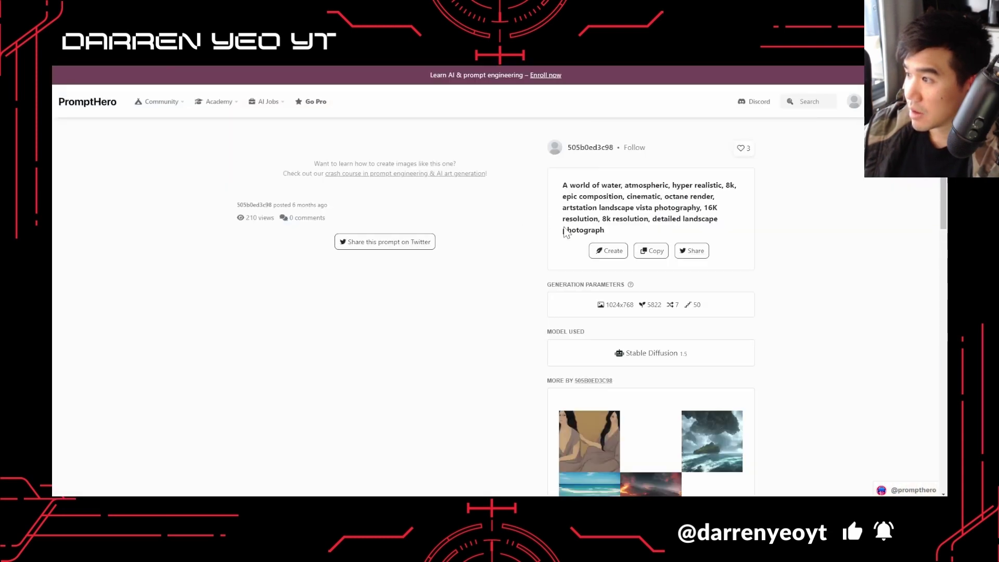
drag(624, 235, 560, 183)
key(ctrl+c)
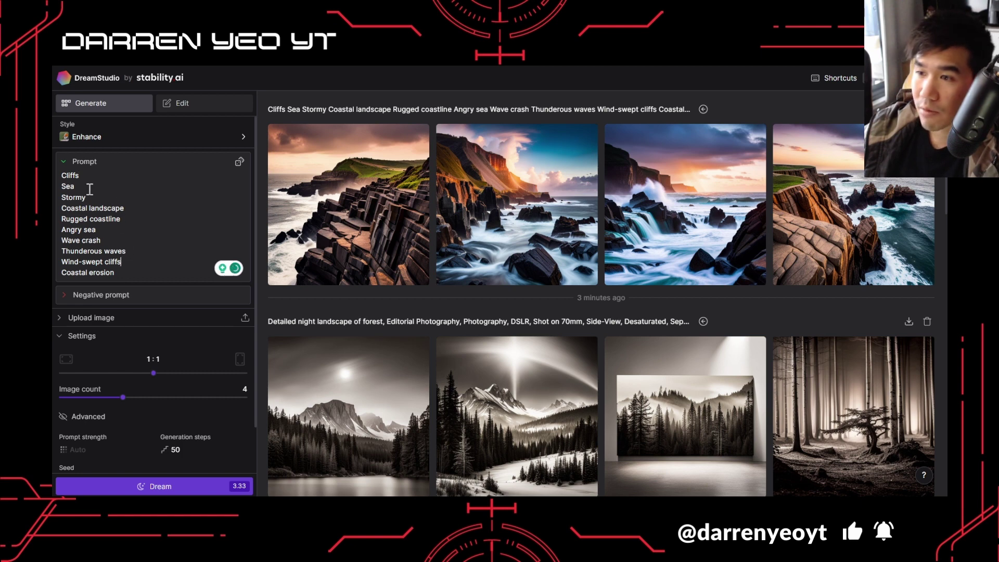
Step: Switch to DreamStudio, set the aspect ratio to 4:3 and generate another batch from the coastal cliffs prompt
scroll(181, 264, down, 1)
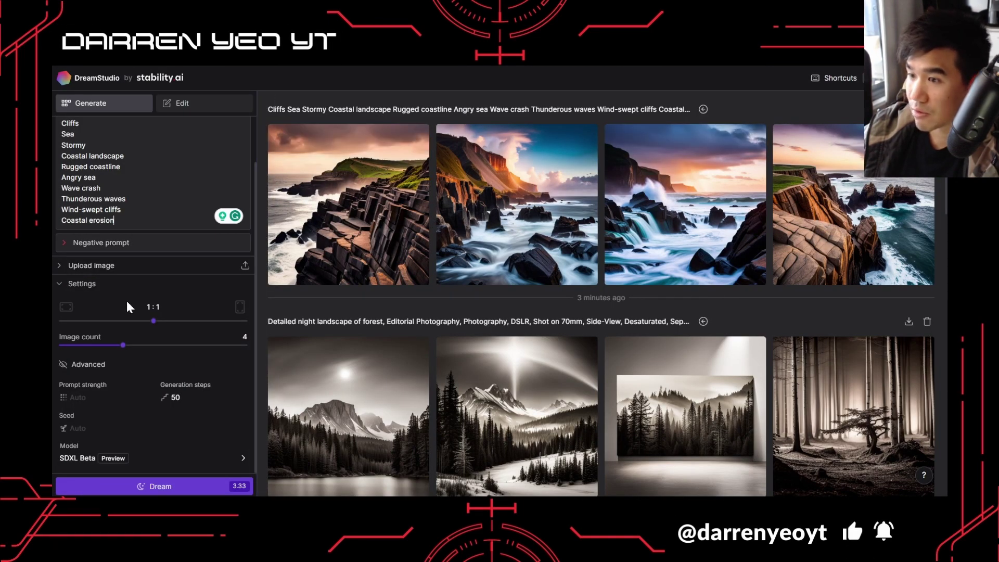
scroll(123, 326, up, 1)
click(123, 372)
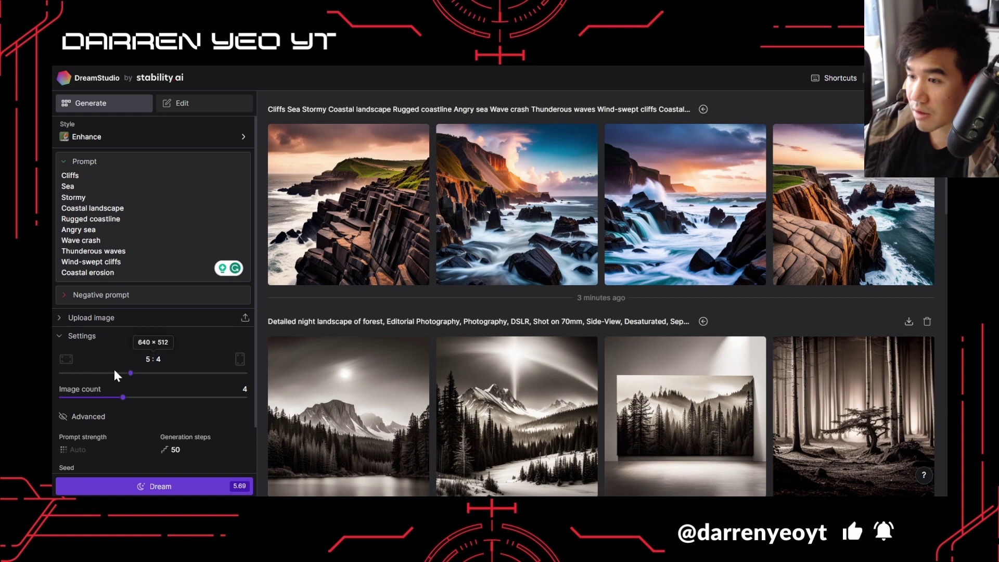
click(148, 487)
Step: Replace the prompt with the copied "A world of water" text and generate a 4:3 batch
click(147, 262)
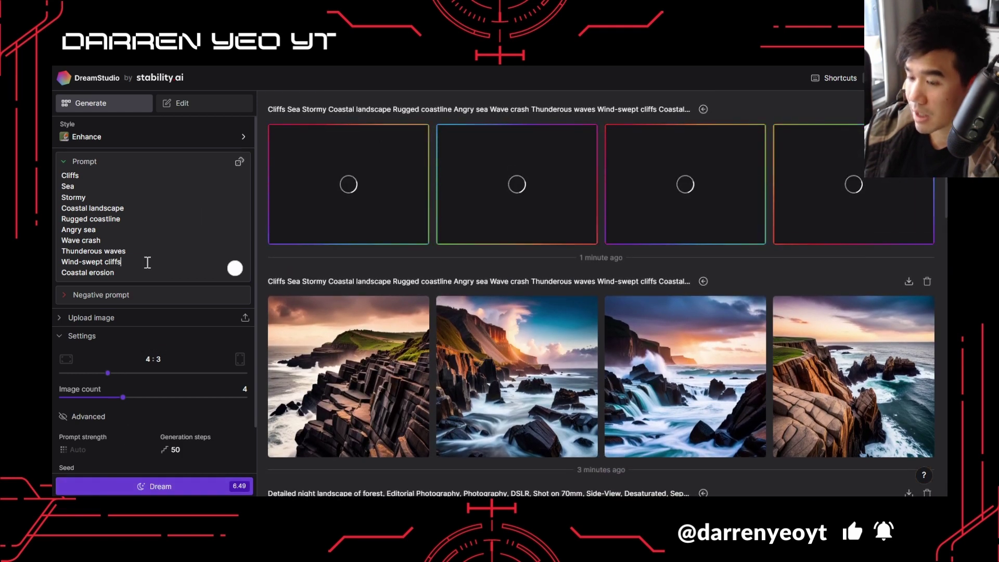
key(ctrl+a)
key(ctrl+v)
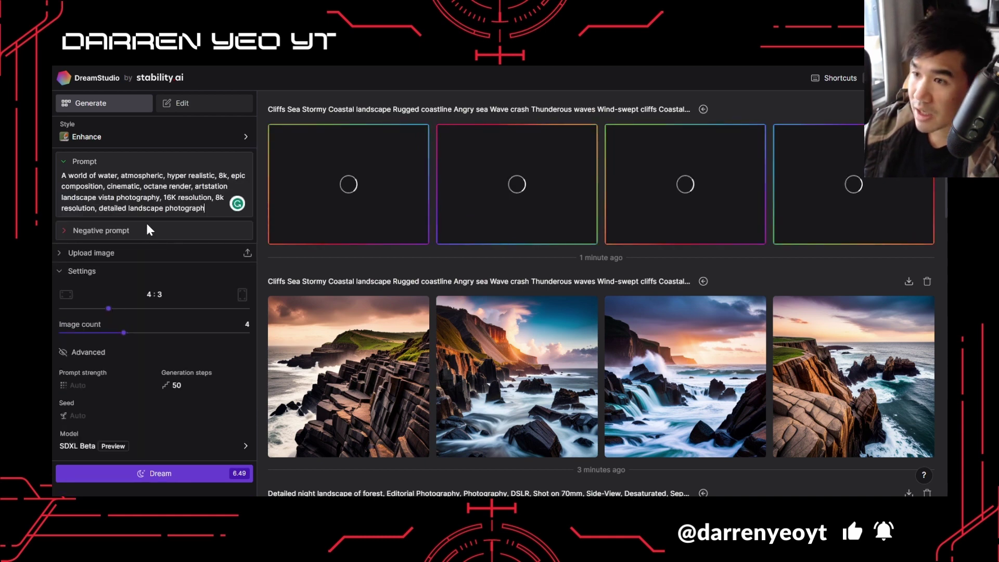
click(158, 477)
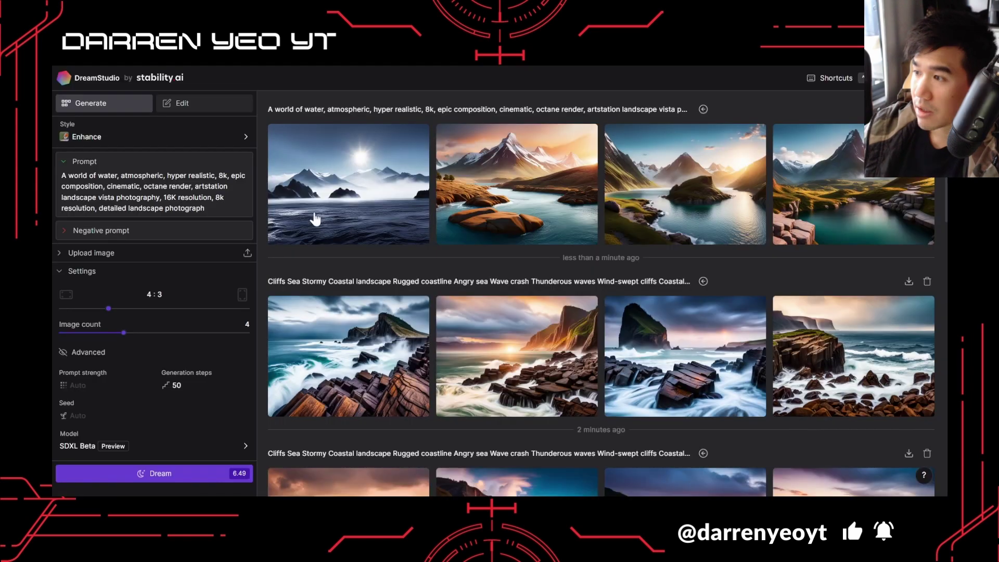
Step: Compare the new "A world of water" batch with the coastal cliffs batches generated before it
mouse_move(641, 222)
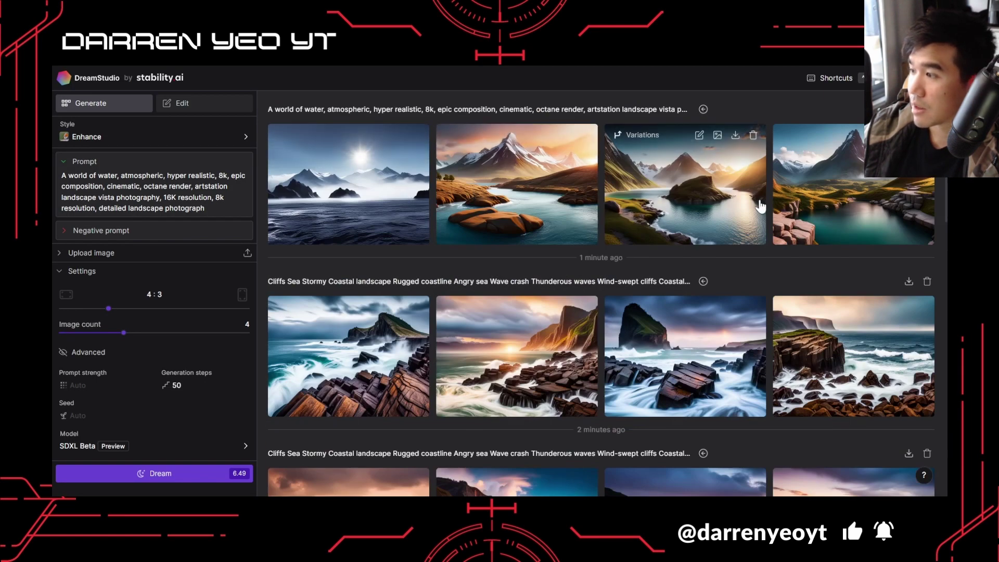
scroll(825, 221, down, 3)
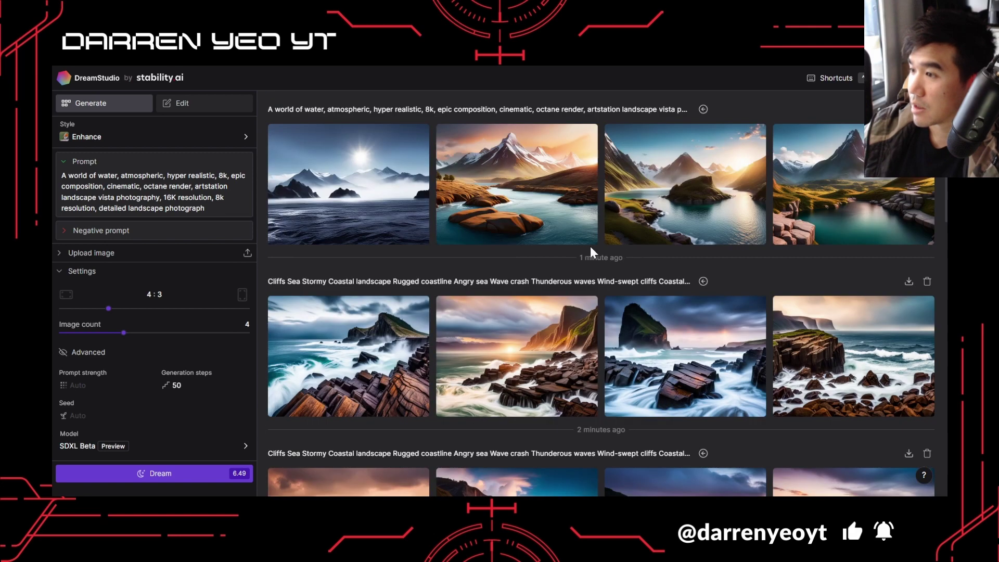
scroll(676, 229, up, 3)
scroll(704, 364, down, 2)
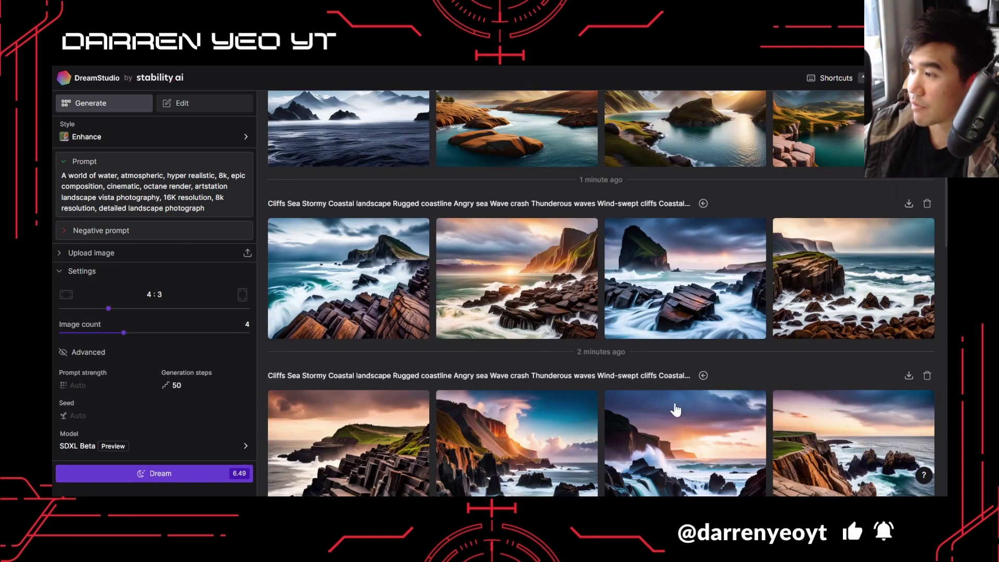
scroll(675, 408, down, 2)
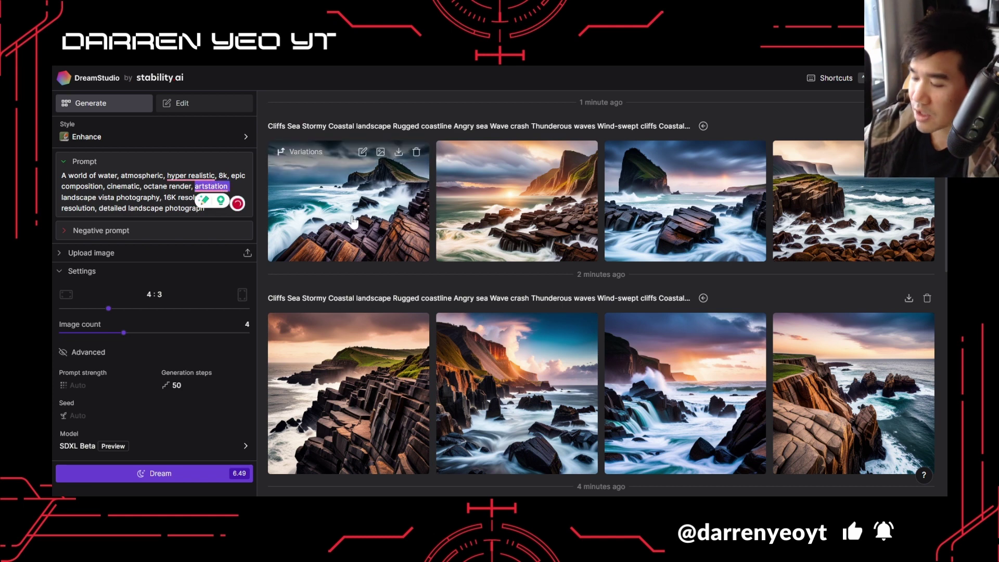
Step: Remove "artstation" and "octane render" from the "A world of water" prompt and generate a new batch of four 4:3 images
key(BackSpace)
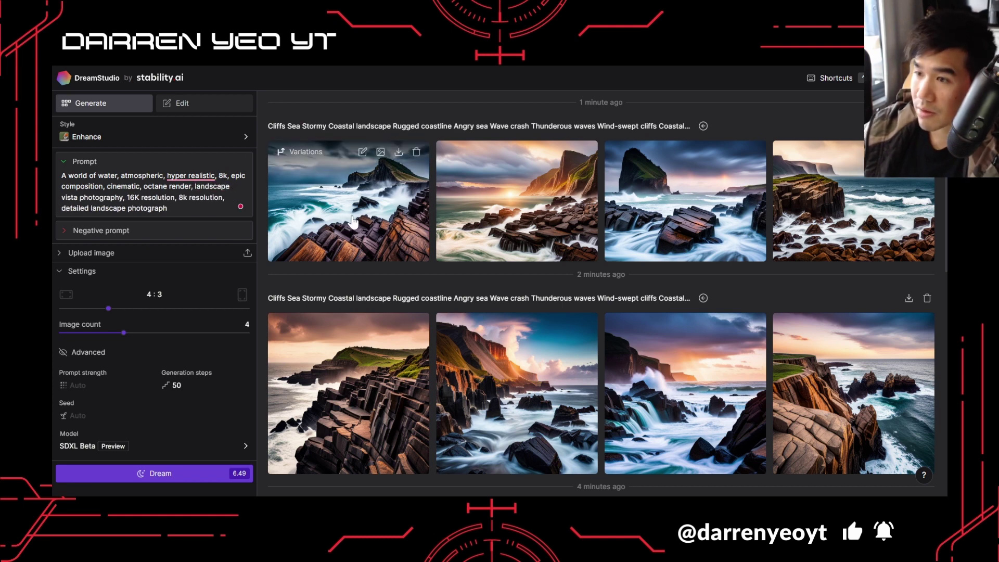
double_click(177, 186)
key(BackSpace)
key(BackSpace)
key(BackSpace)
key(BackSpace)
key(BackSpace)
key(BackSpace)
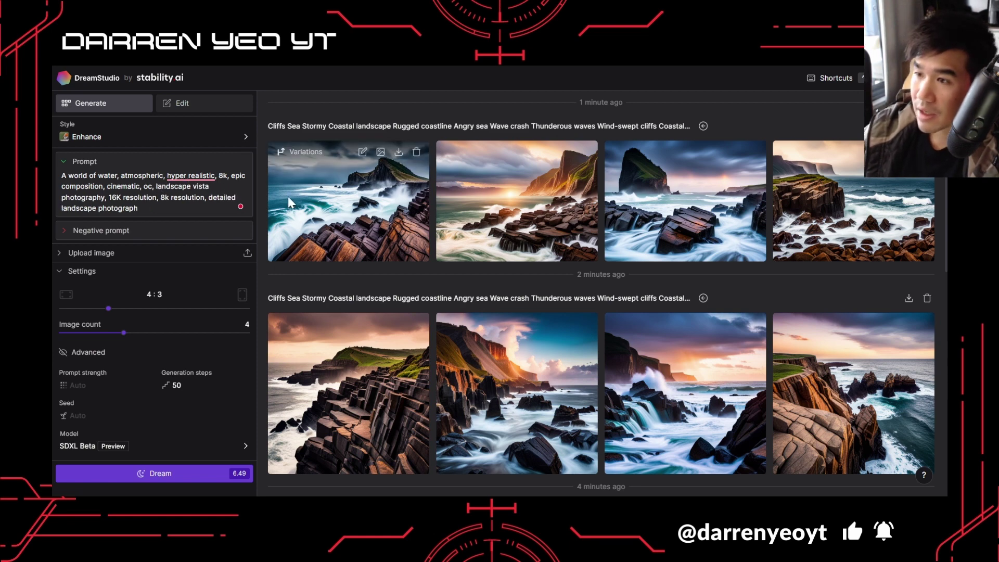
key(BackSpace)
key(BackSpace)
key(BackSpace)
key(BackSpace)
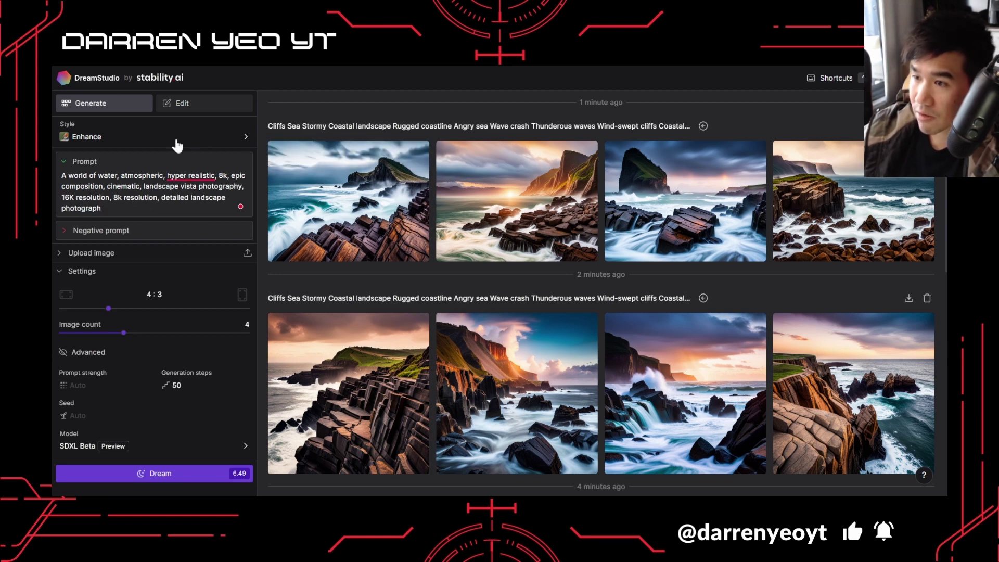
click(203, 473)
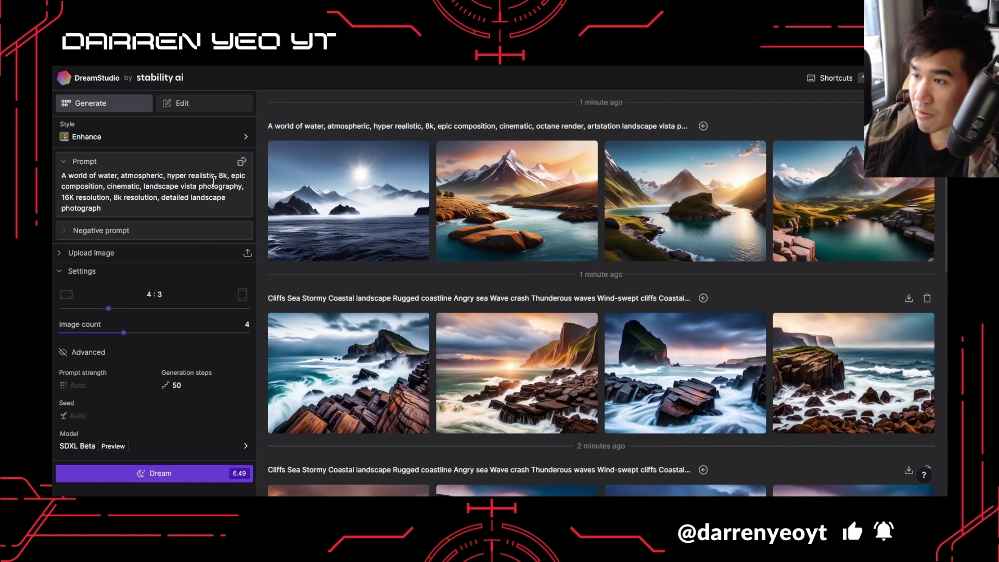
Step: Review the earlier water and coastal cliffs batches while the shortened prompt's images are generating
mouse_move(502, 166)
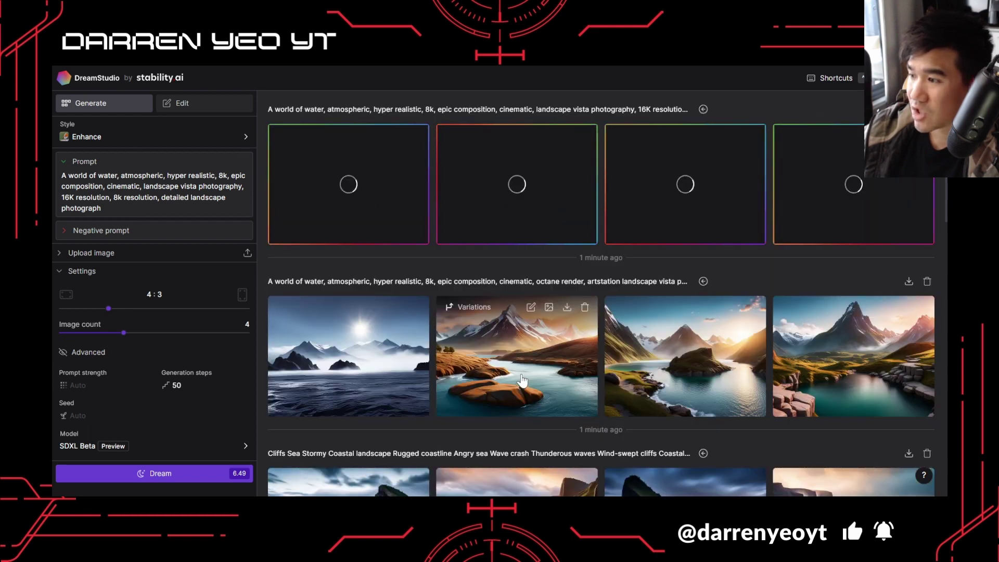
scroll(520, 364, down, 2)
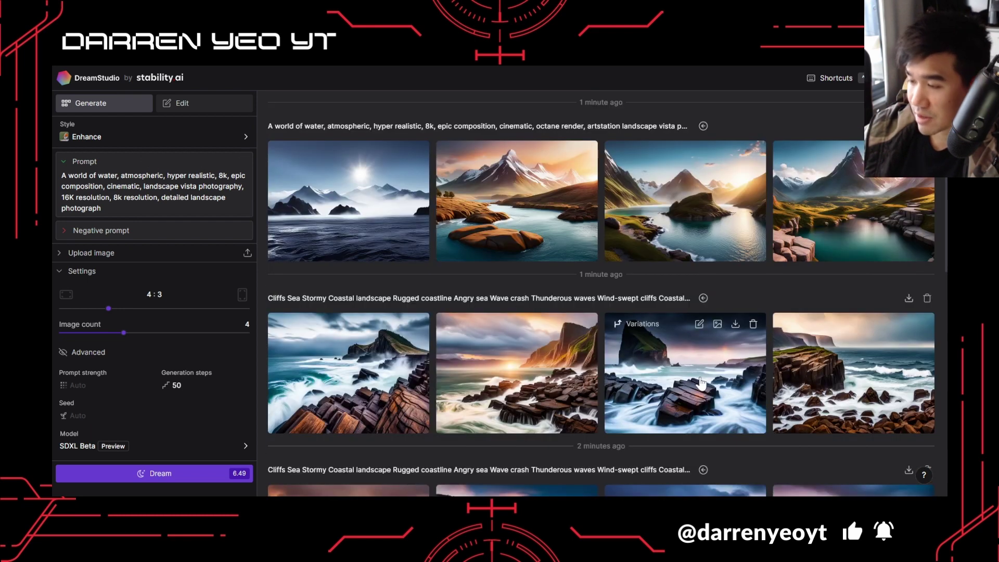
scroll(635, 382, down, 2)
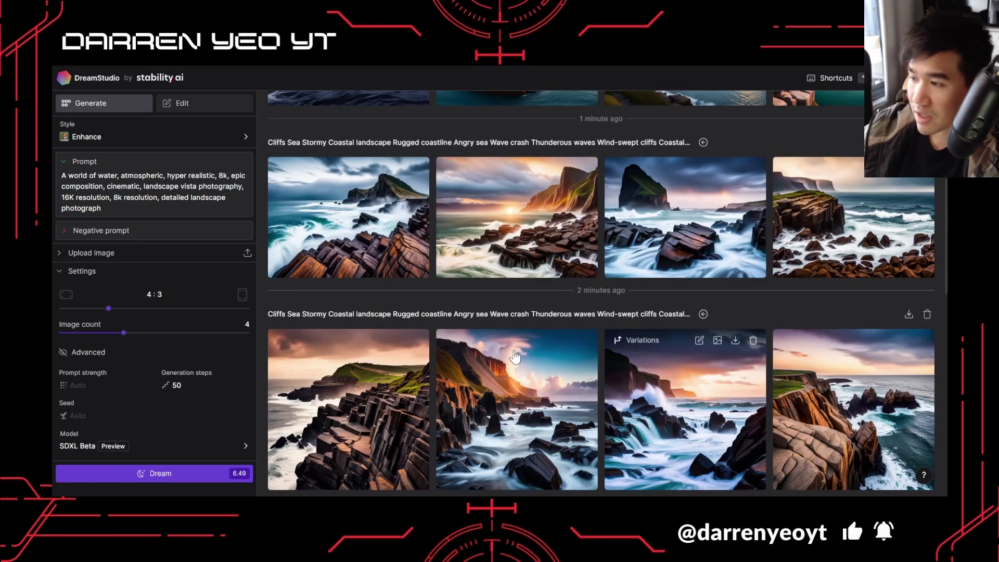
scroll(520, 354, down, 1)
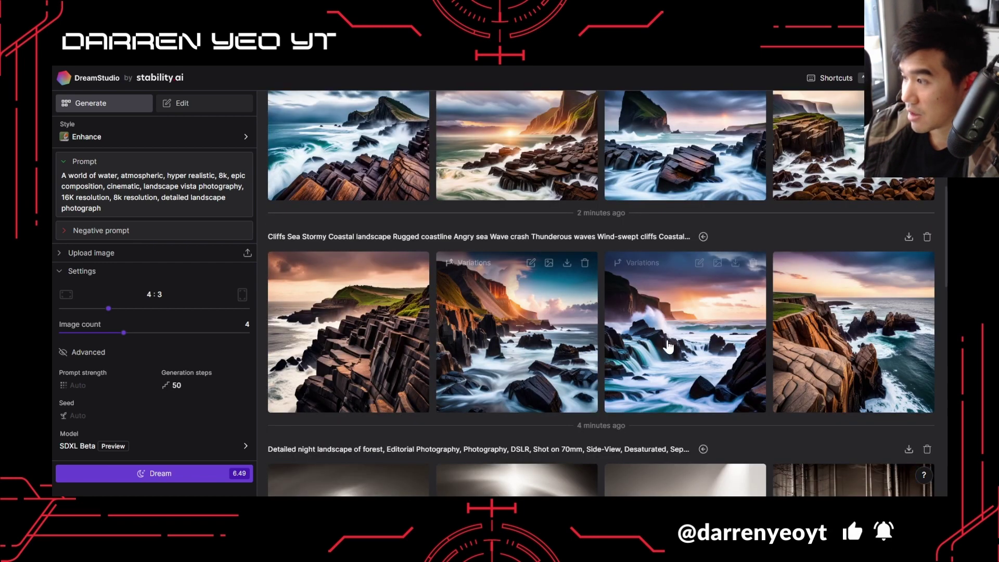
key(ctrl+Return)
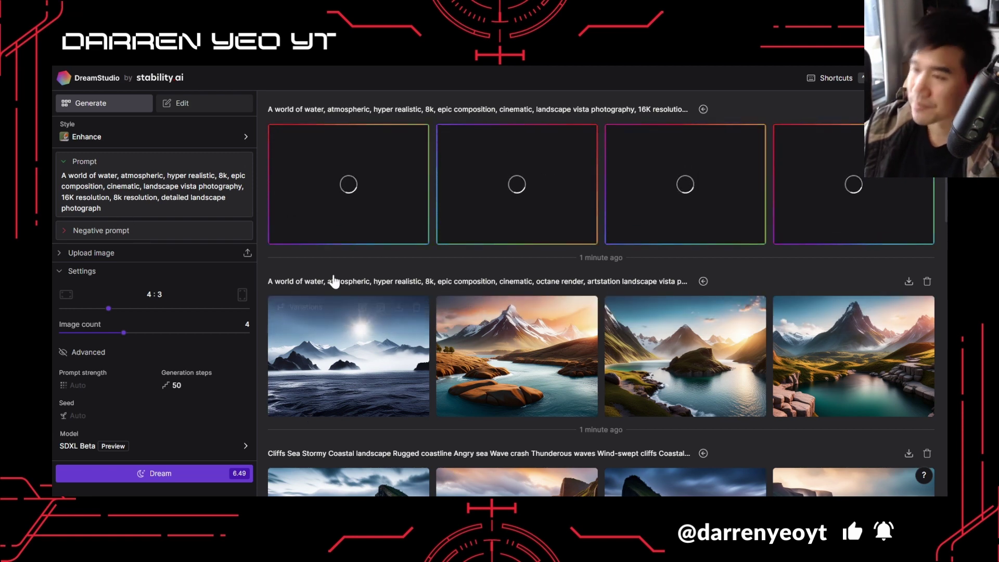
scroll(334, 279, down, 2)
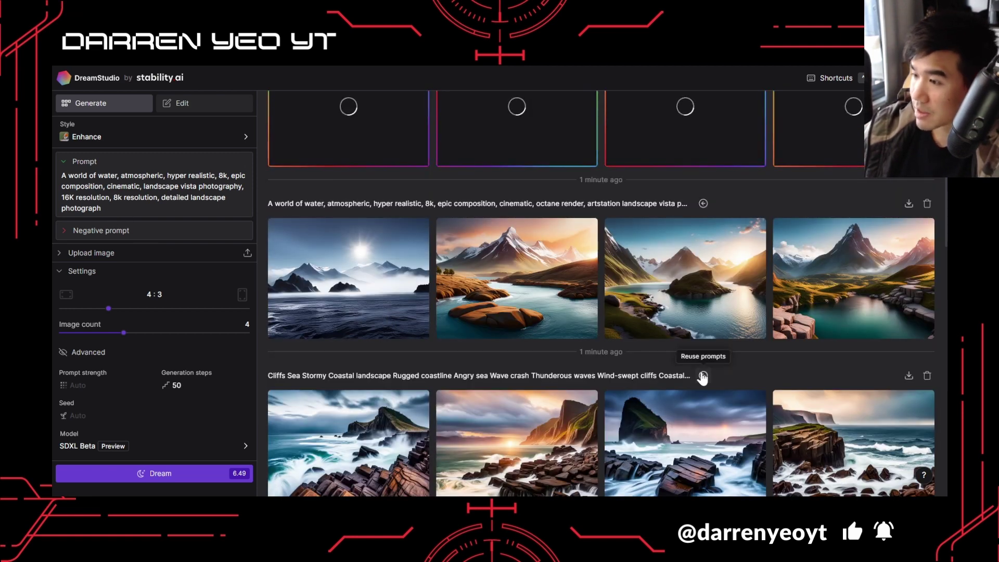
scroll(446, 249, up, 2)
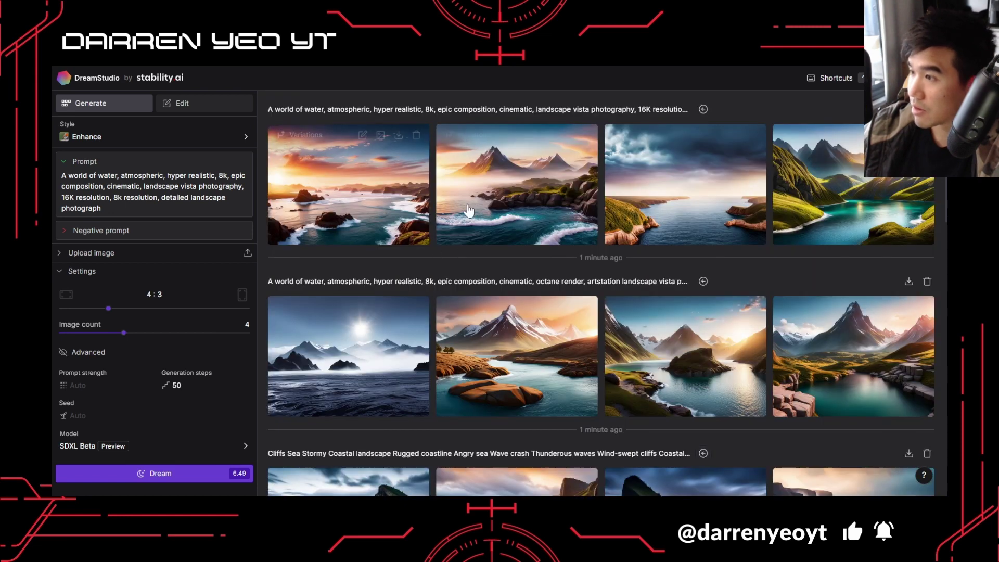
Step: View the first two images of the newest "A world of water" batch enlarged, one after the other, and return to the gallery
click(366, 210)
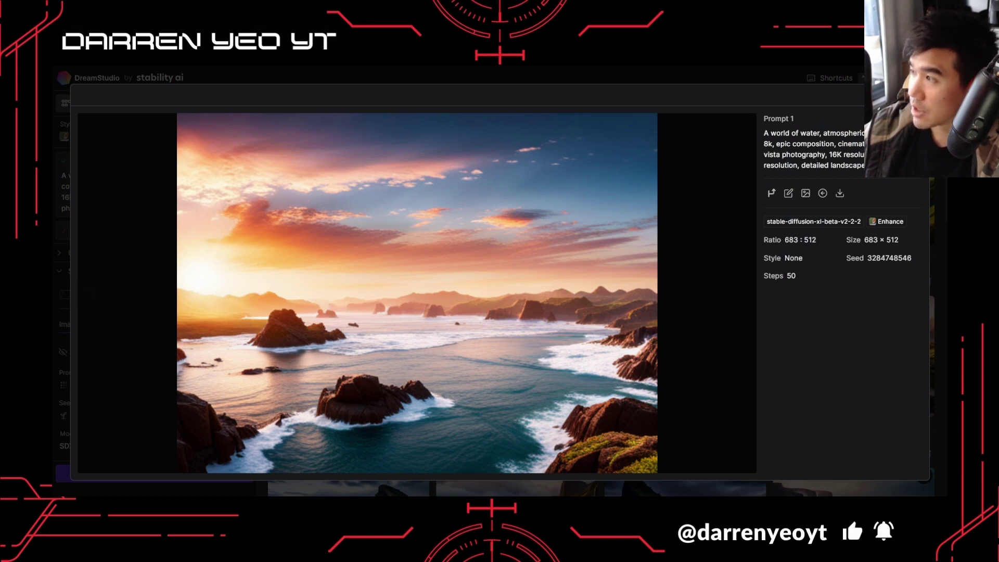
key(Escape)
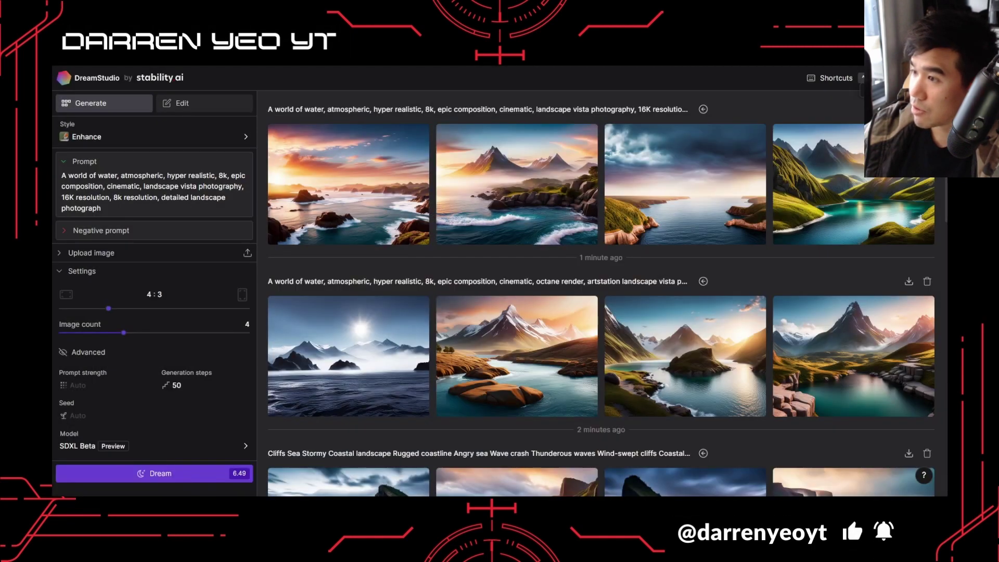
click(545, 192)
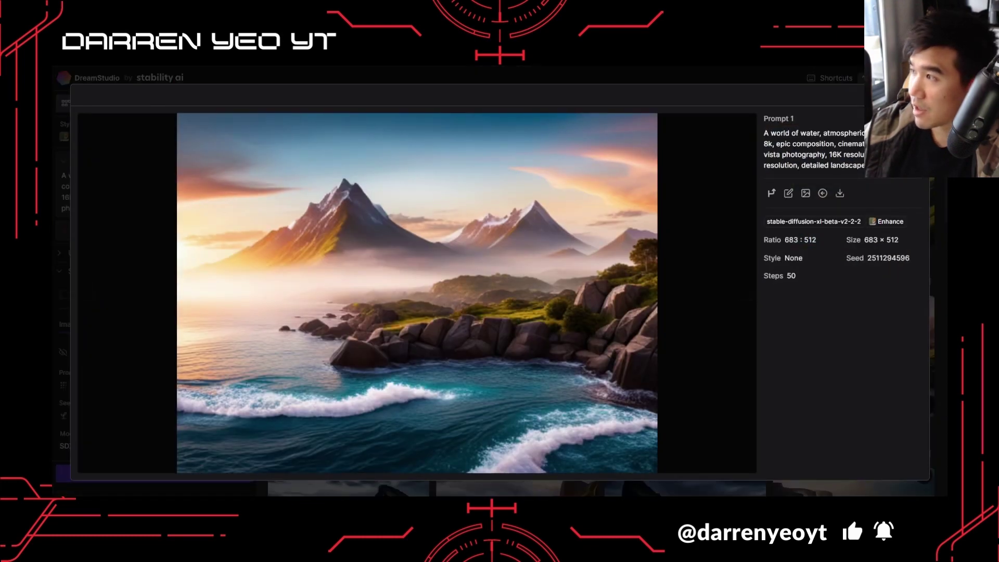
key(Escape)
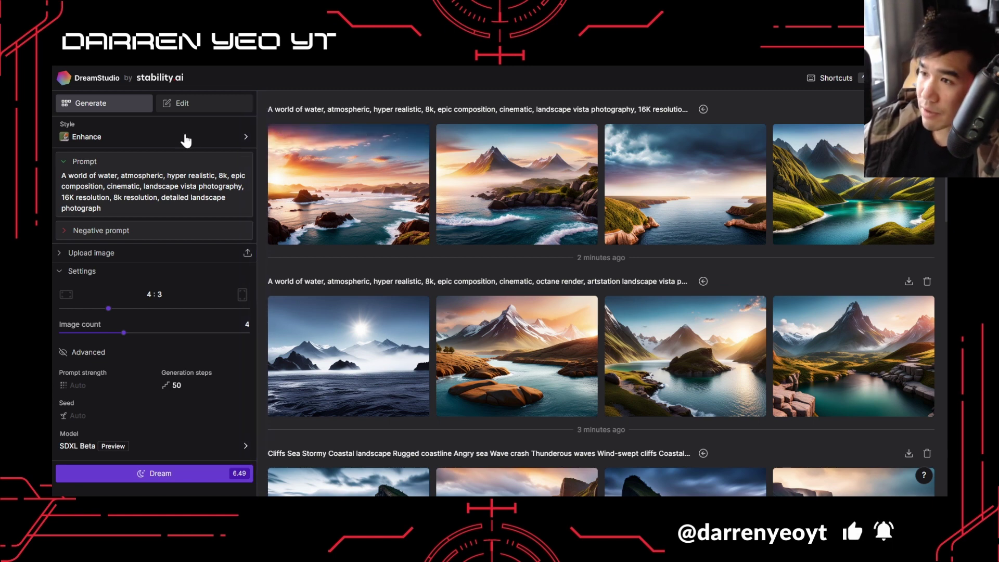
mouse_move(402, 134)
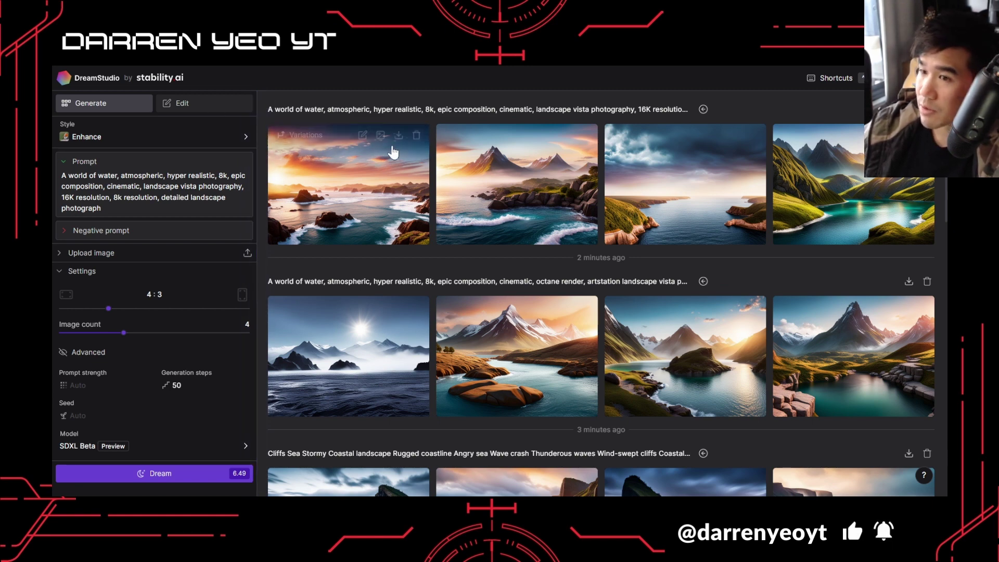